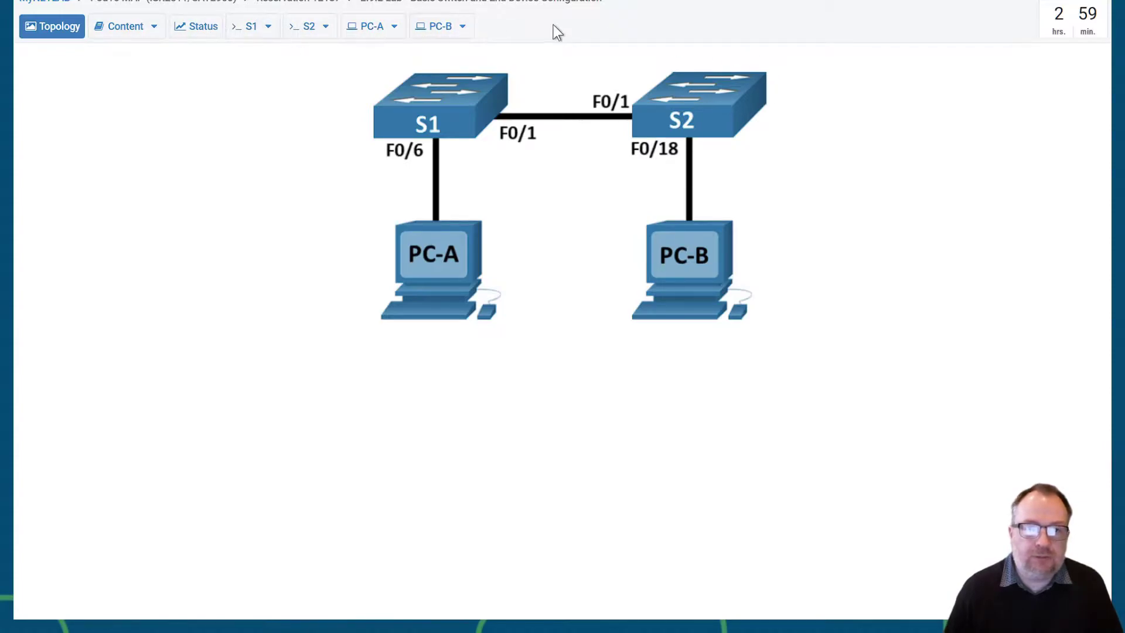
# - Power on switches S1 and S2, then watch S1 boot on its console
pyautogui.click(269, 26)
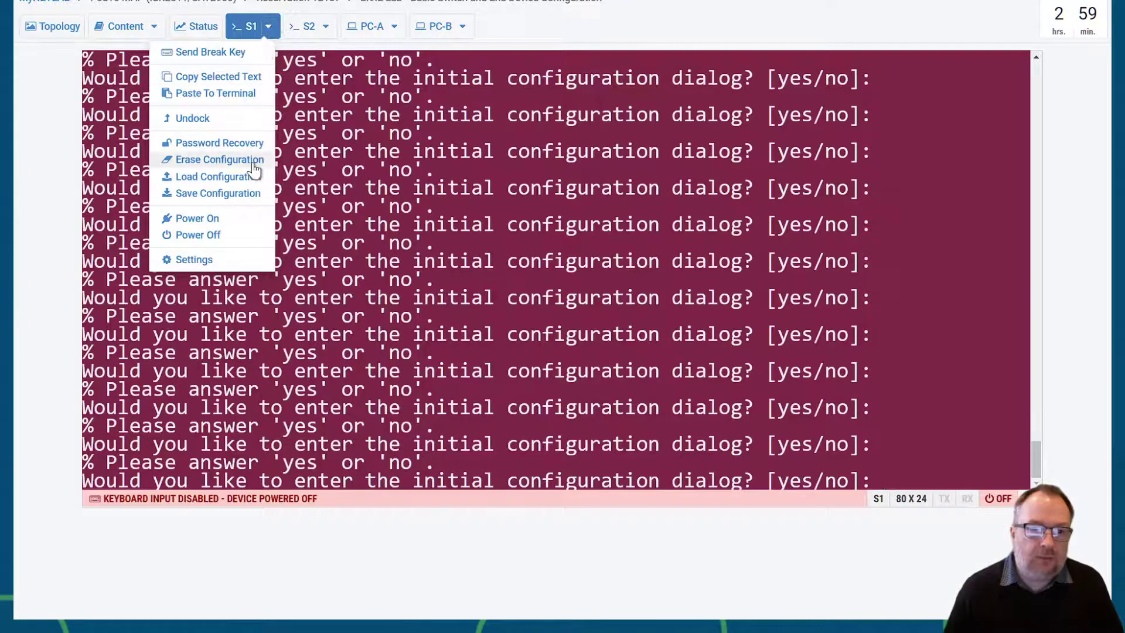
pyautogui.click(249, 220)
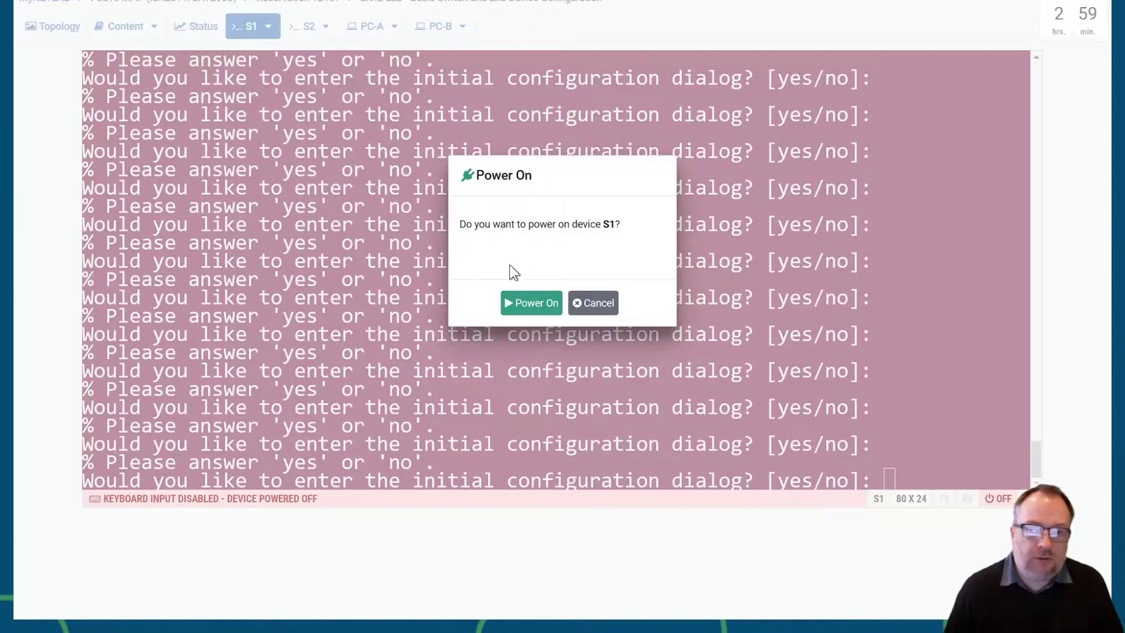
pyautogui.click(530, 303)
pyautogui.click(324, 27)
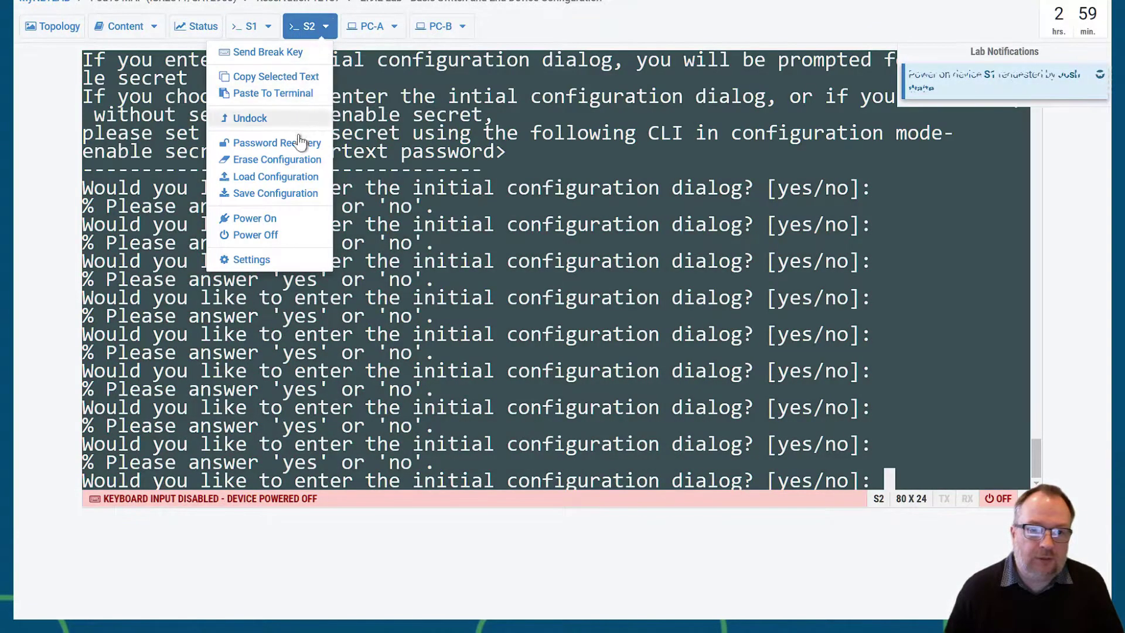
pyautogui.click(293, 220)
pyautogui.click(547, 301)
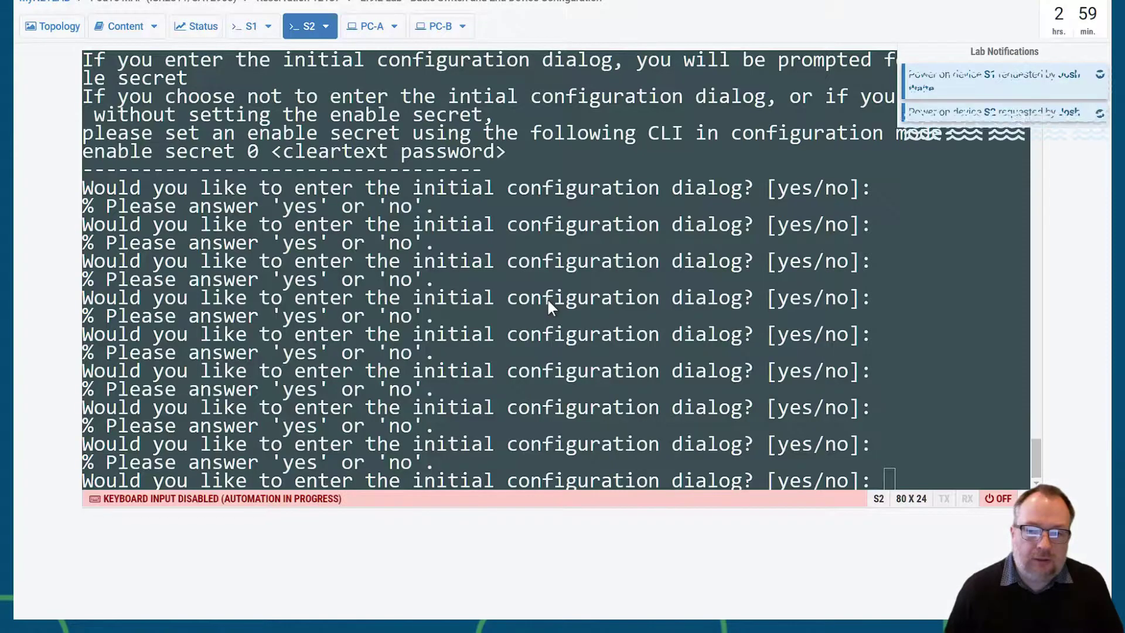
pyautogui.click(252, 26)
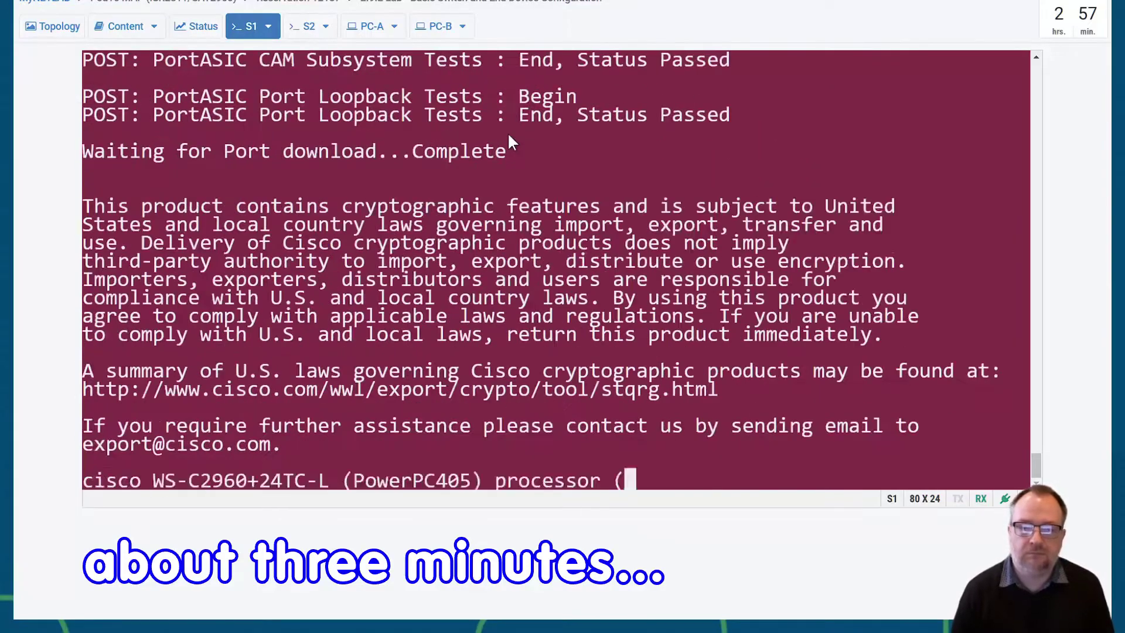
pyautogui.press('Return')
pyautogui.press('Return')
pyautogui.press('Return')
pyautogui.press('Return')
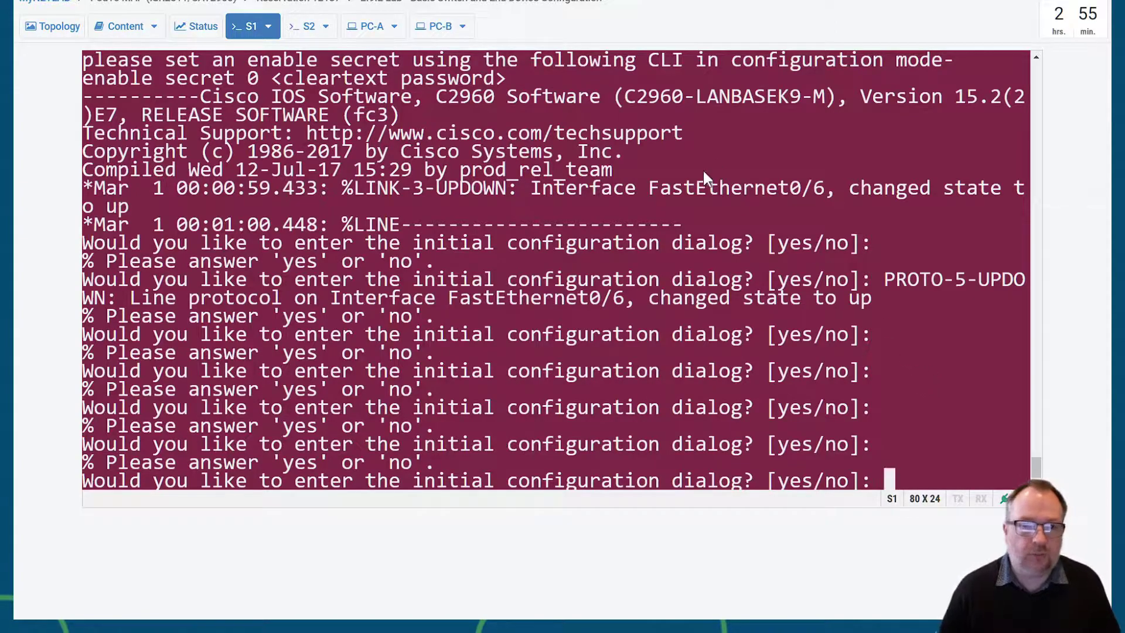
# - Read the Lab 2.9.2 addressing table and Step 2 switch commands, highlighting no ip domain-lookup
pyautogui.click(36, 27)
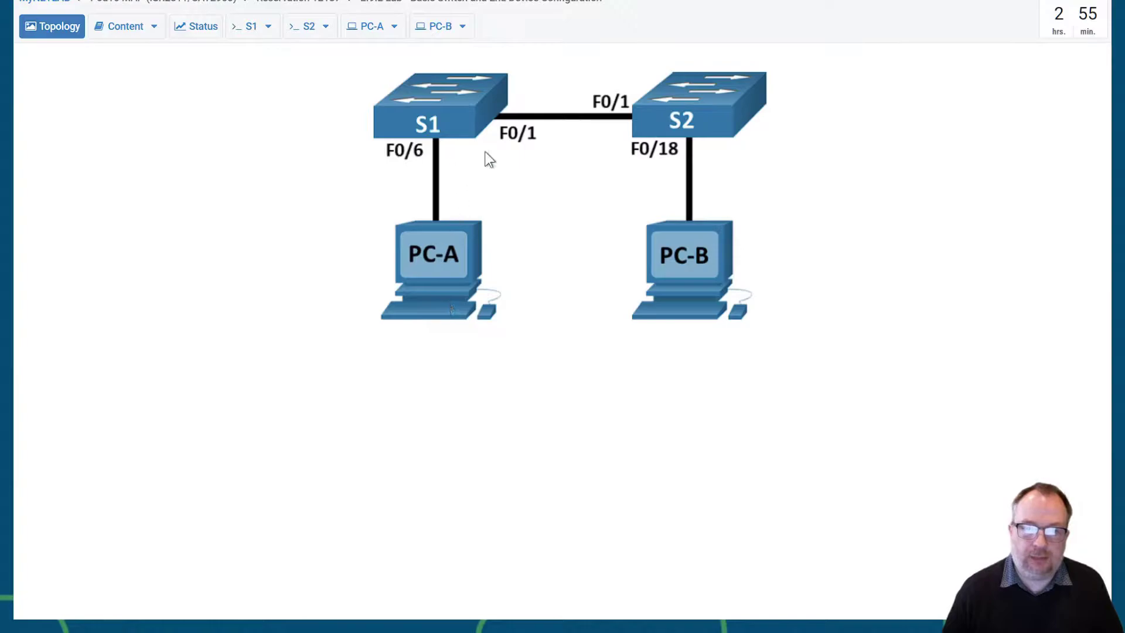
pyautogui.click(117, 29)
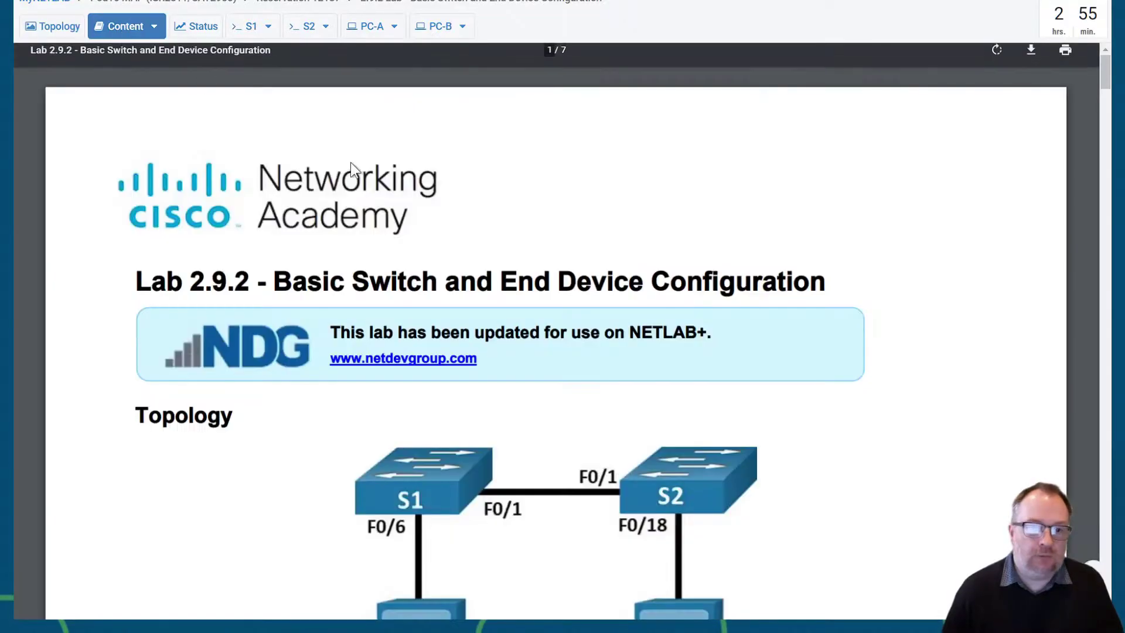
pyautogui.scroll(-5, 683, 360)
pyautogui.scroll(-2, 679, 357)
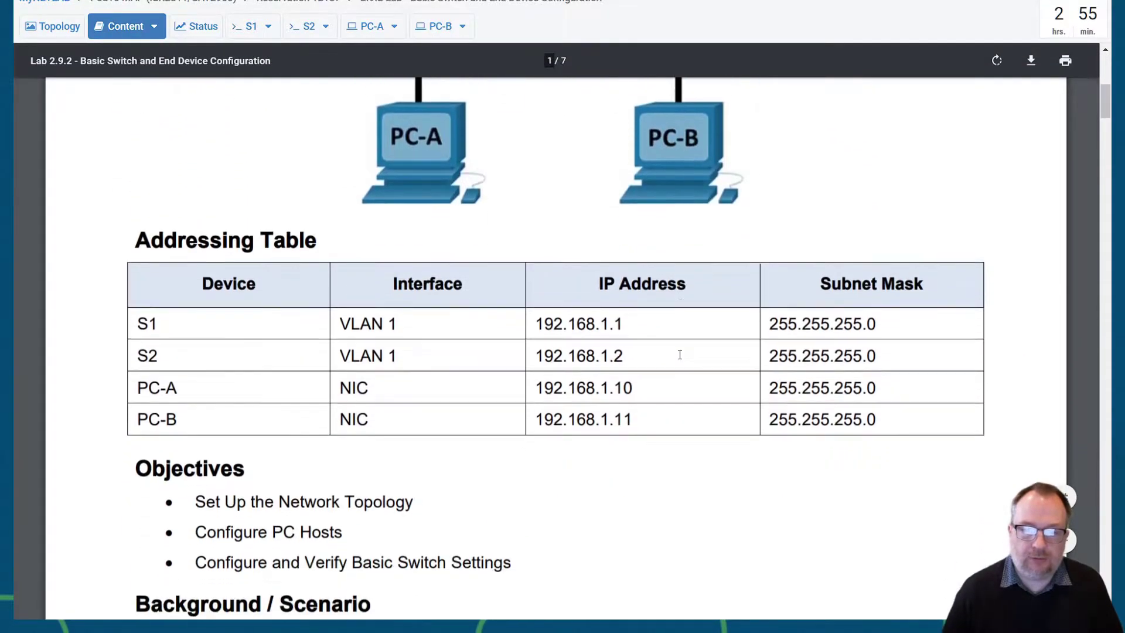
pyautogui.scroll(1, 503, 311)
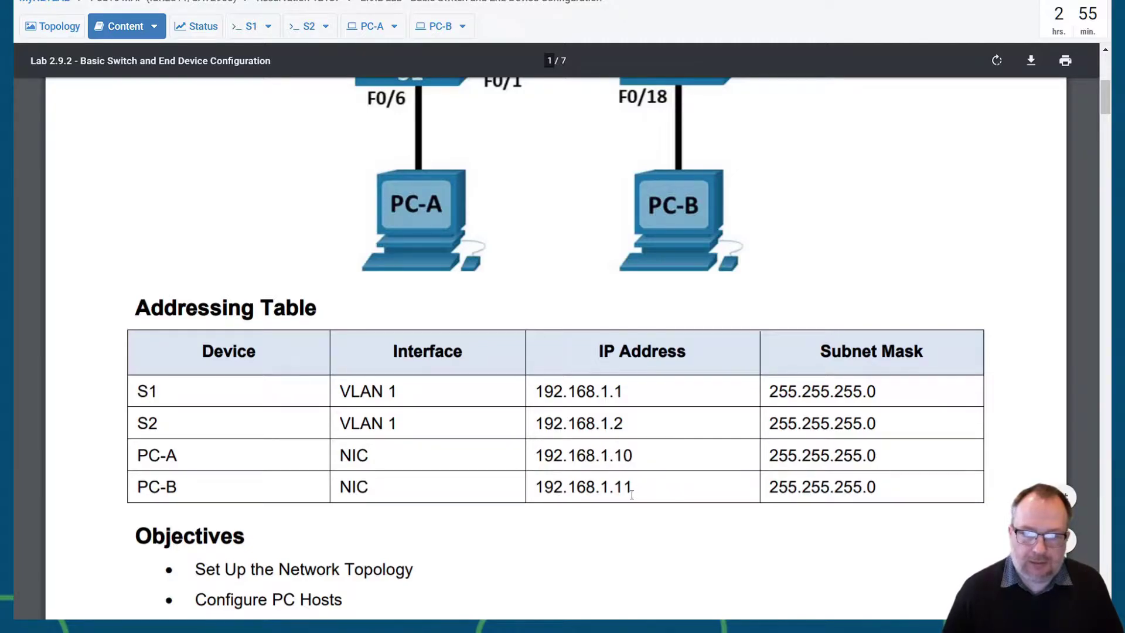
pyautogui.scroll(-12, 634, 488)
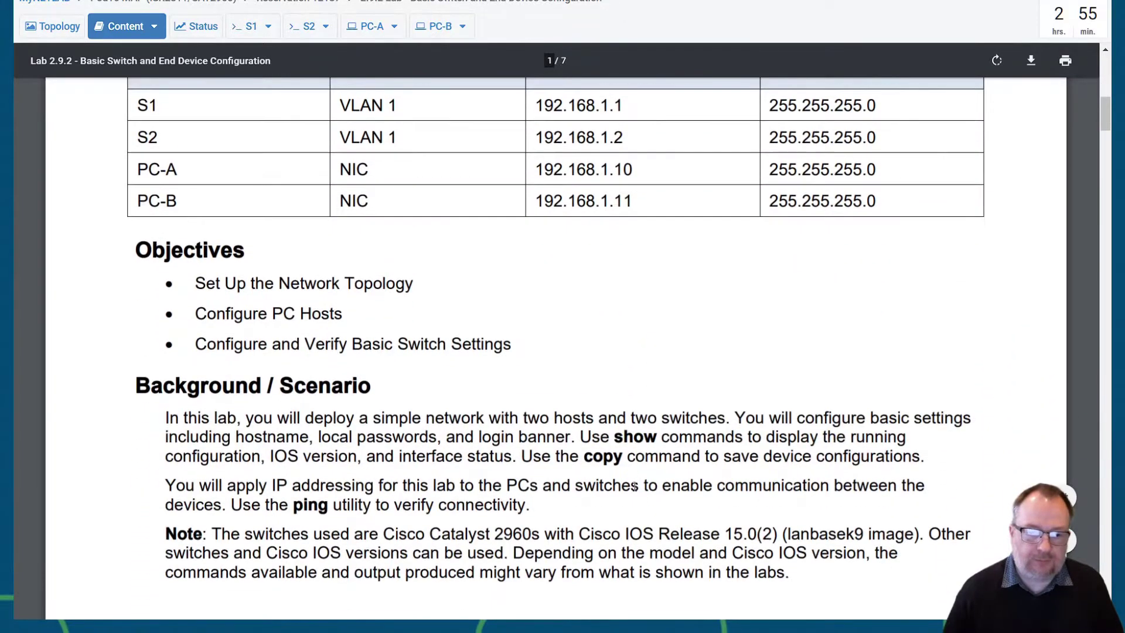
pyautogui.scroll(-7, 635, 488)
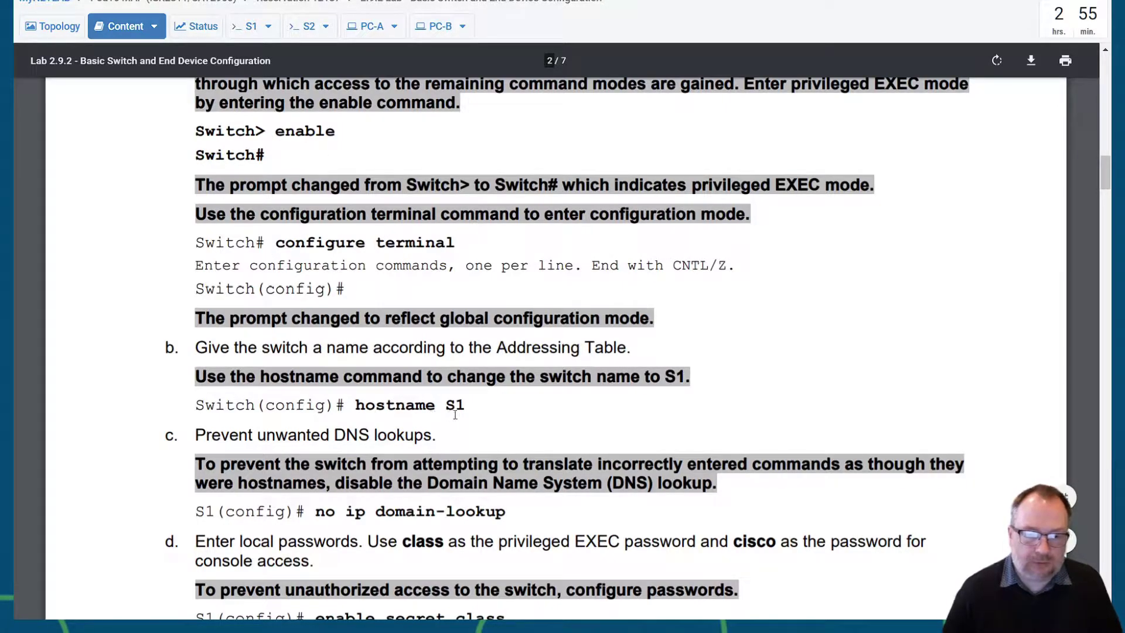
pyautogui.moveTo(508, 514); pyautogui.dragTo(317, 514)
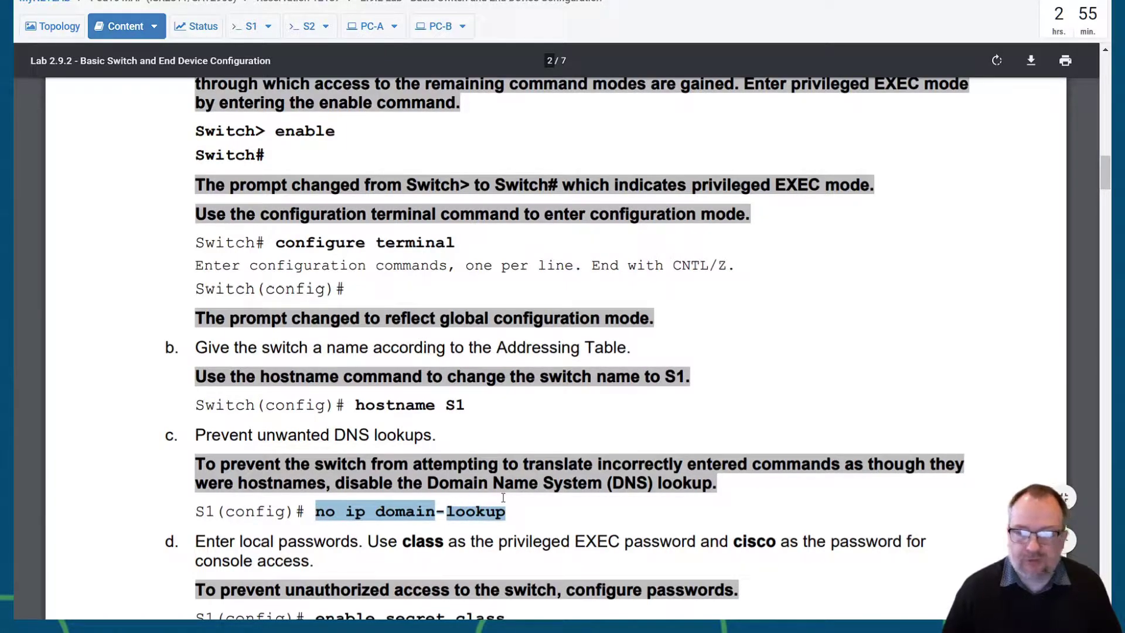
pyautogui.scroll(-3, 503, 498)
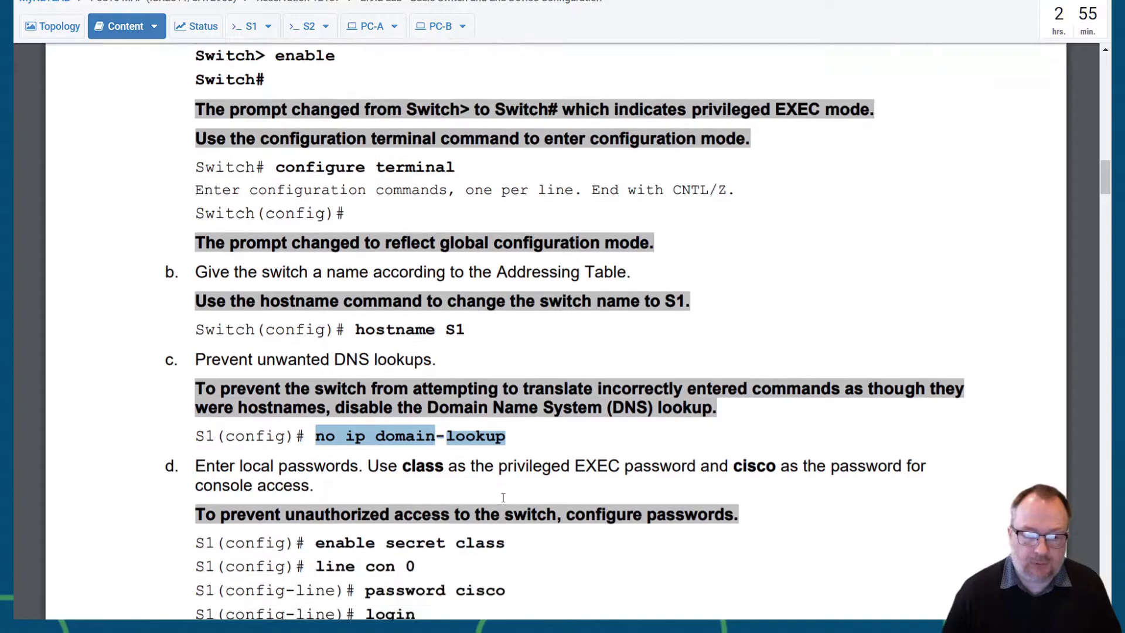
pyautogui.click(249, 27)
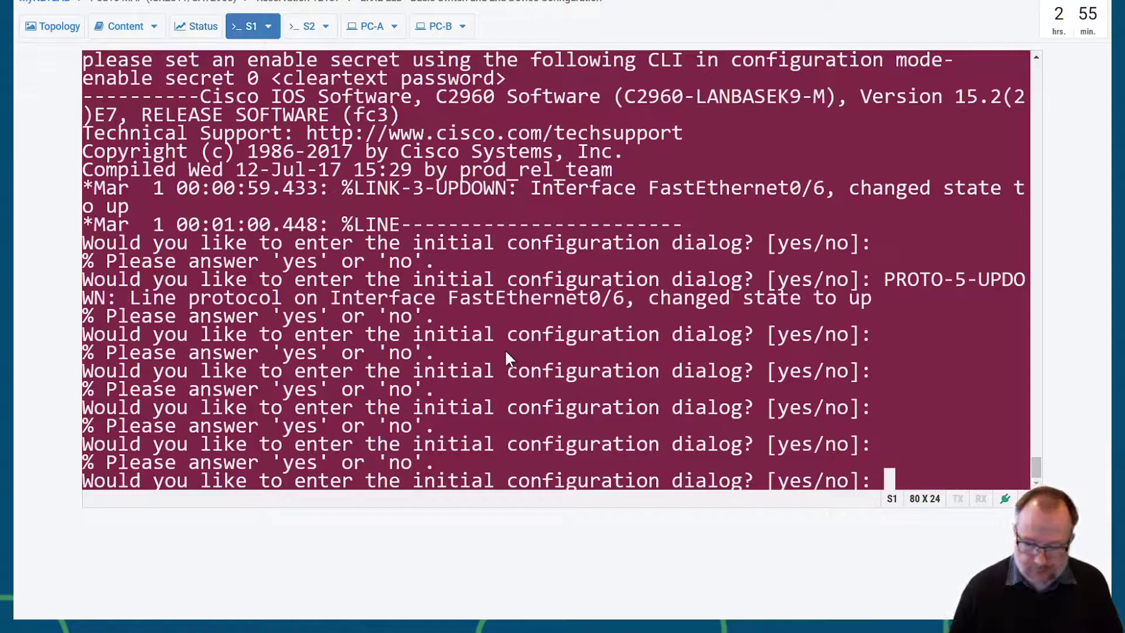
# - Decline S1's initial configuration dialog and enter privileged EXEC mode with enable
pyautogui.press('Return')
pyautogui.press('Return')
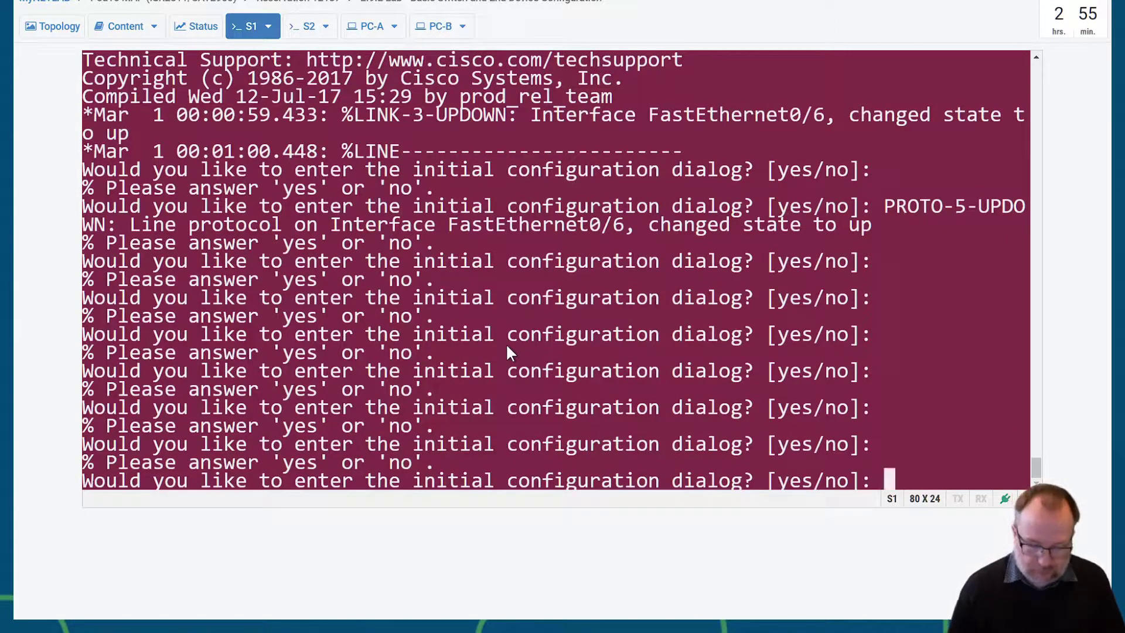
pyautogui.write('no')
pyautogui.press('Return')
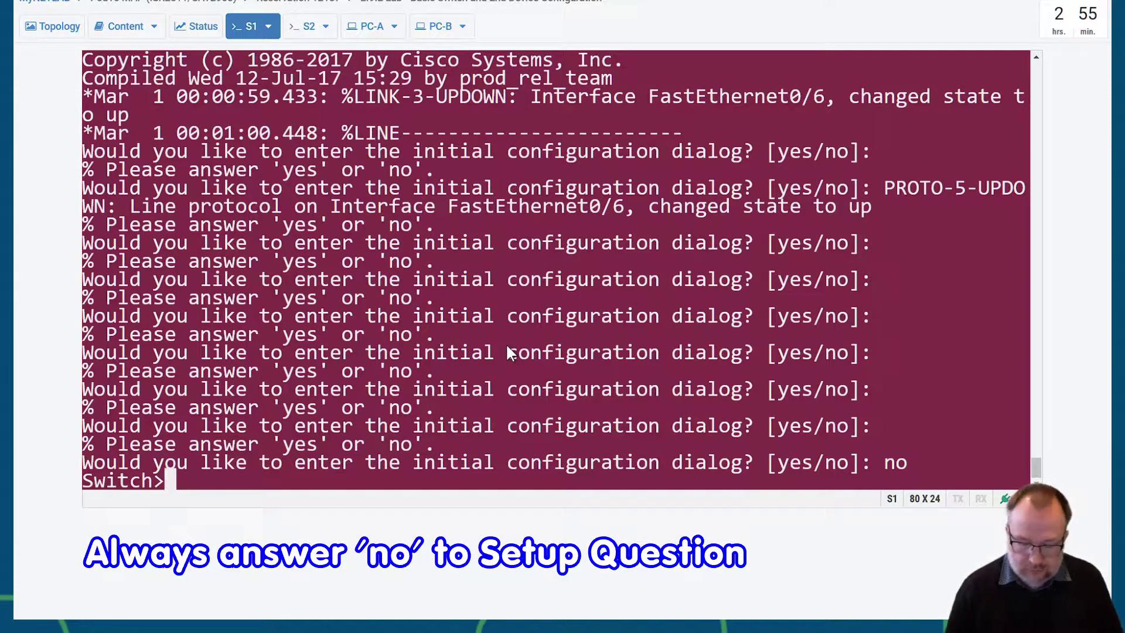
pyautogui.press('Return')
pyautogui.press('Return')
pyautogui.write('enable')
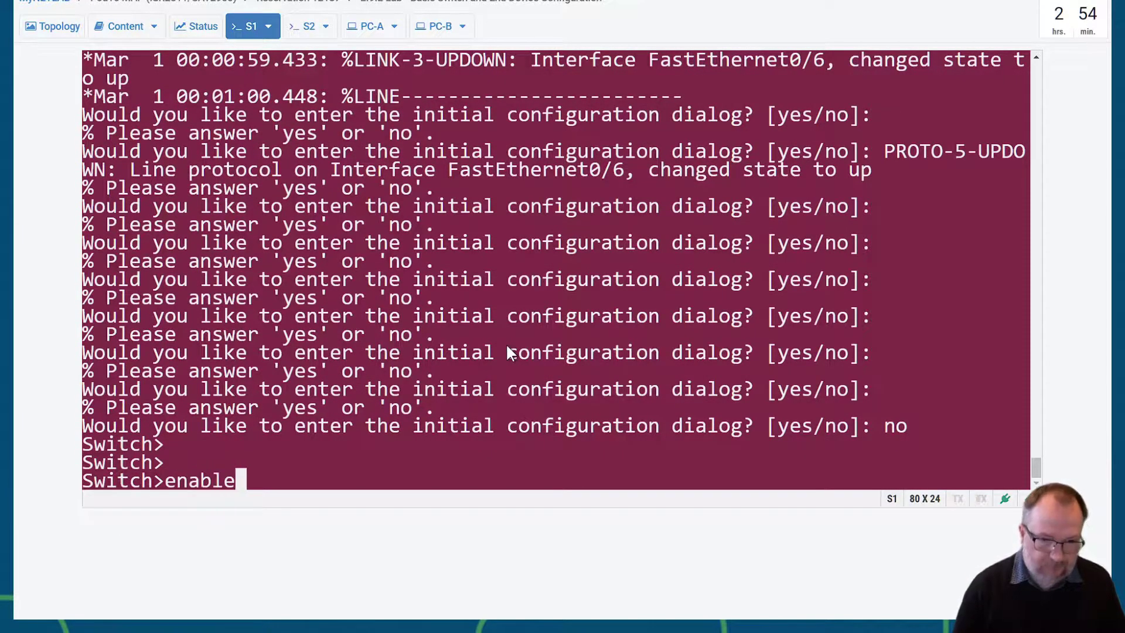
pyautogui.press('Return')
# - Enter global configuration mode with configure terminal and set the hostname to S1
pyautogui.write('conf')
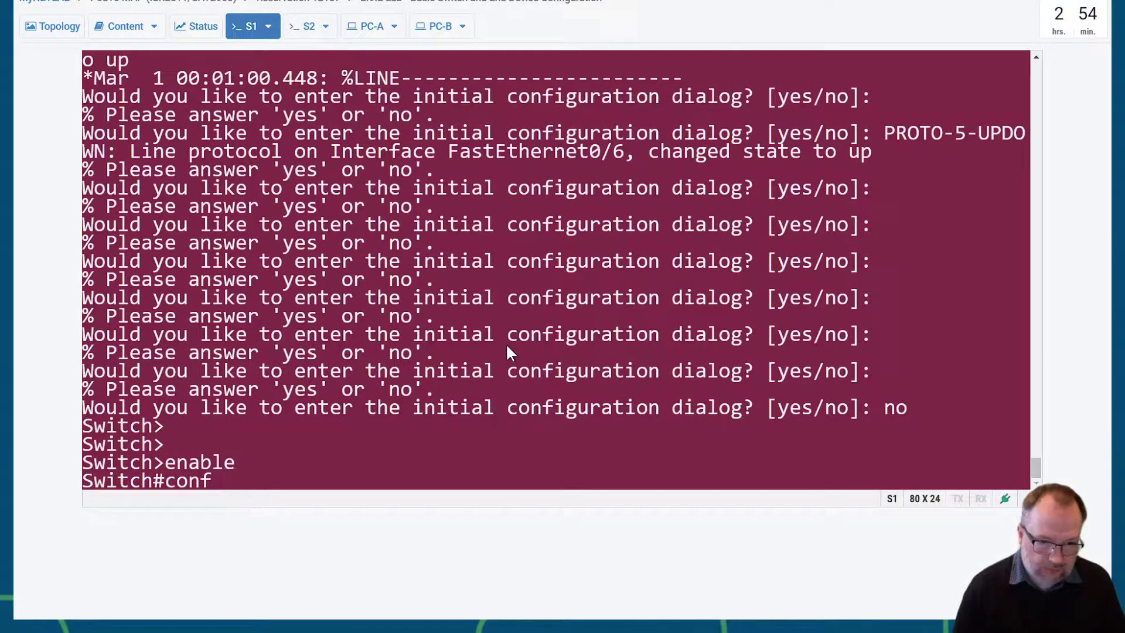
pyautogui.press('BackSpace')
pyautogui.write('i')
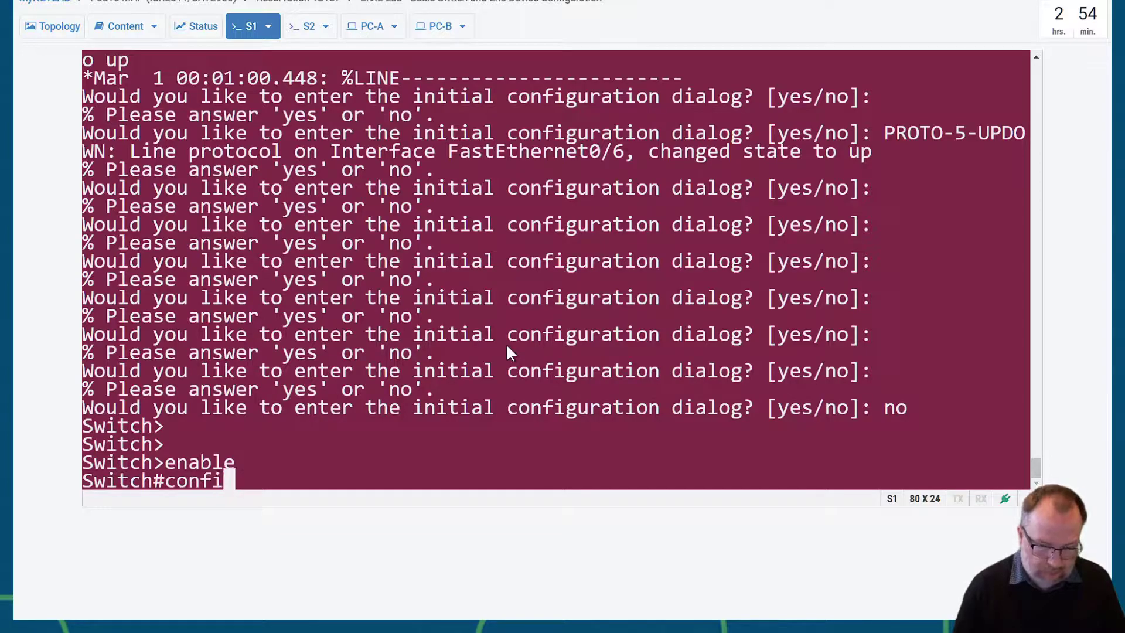
pyautogui.write('g ter')
pyautogui.press('Tab')
pyautogui.press('Return')
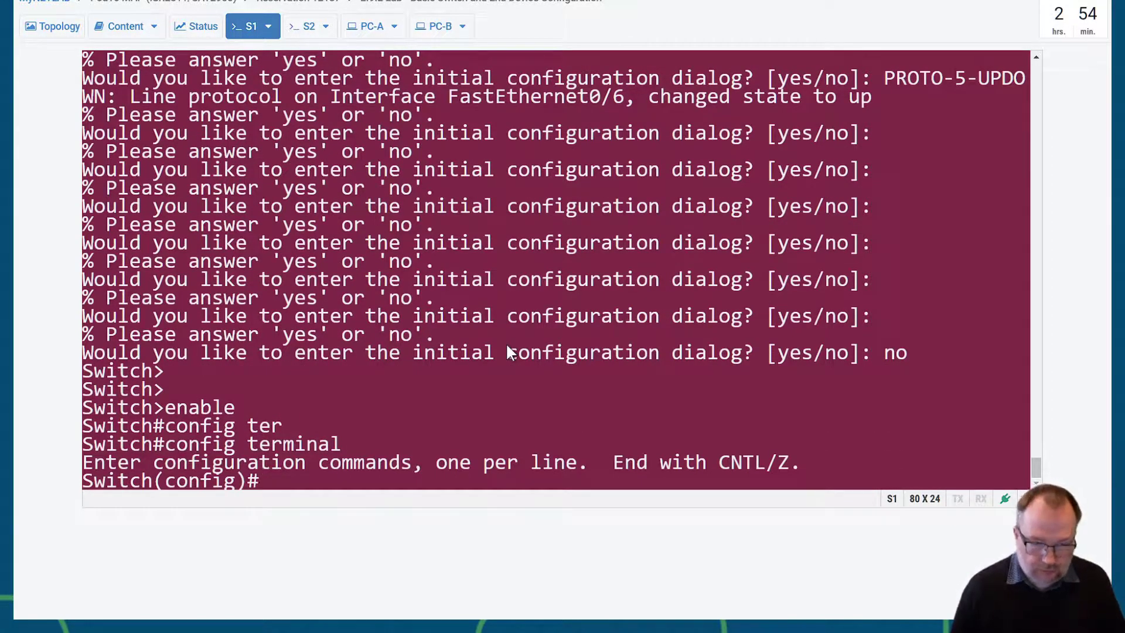
pyautogui.write('hostn')
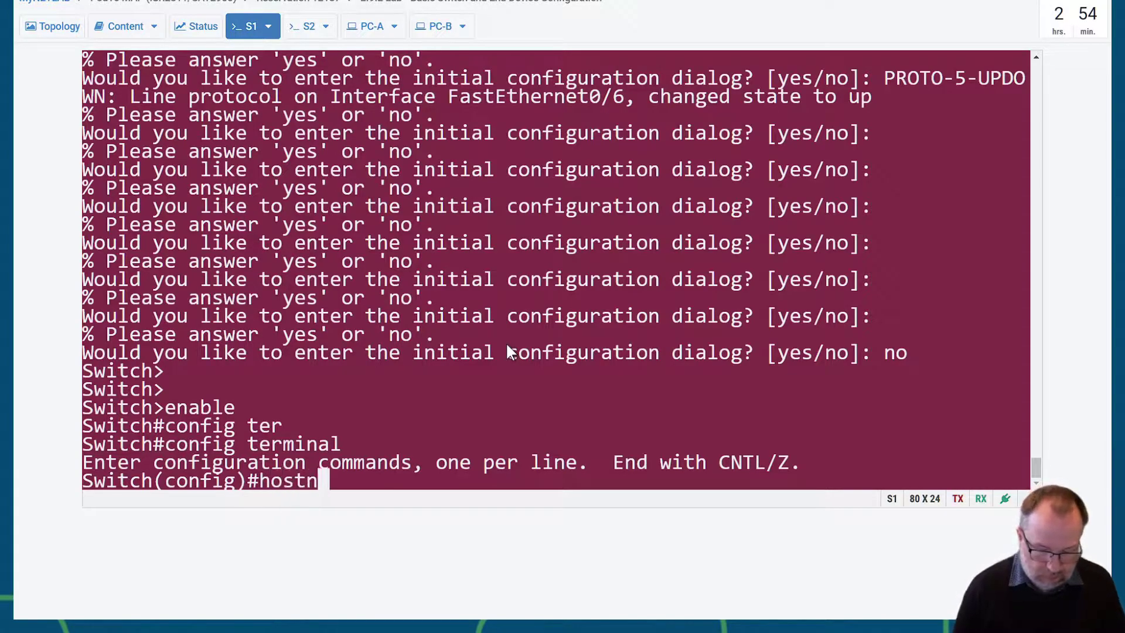
pyautogui.write('ame S1')
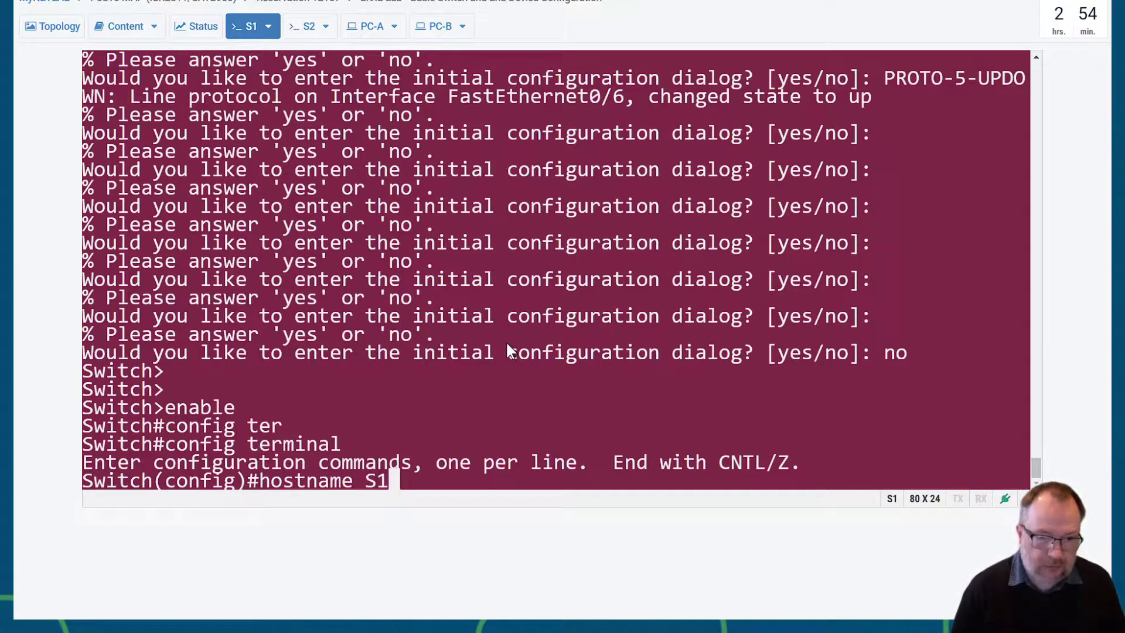
pyautogui.press('Return')
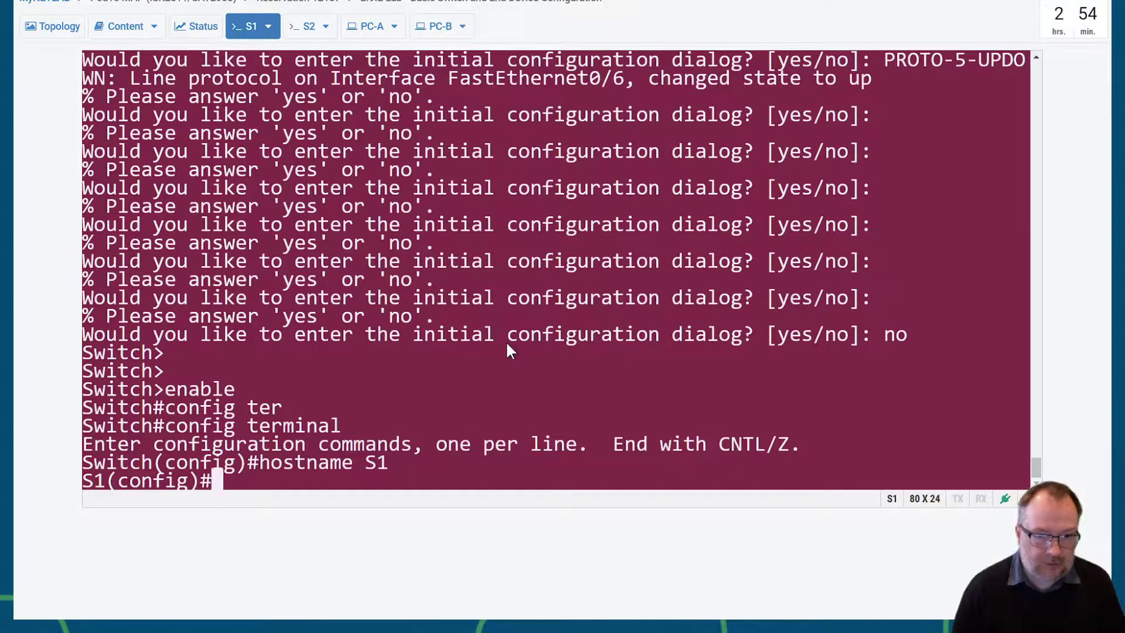
pyautogui.press('Return')
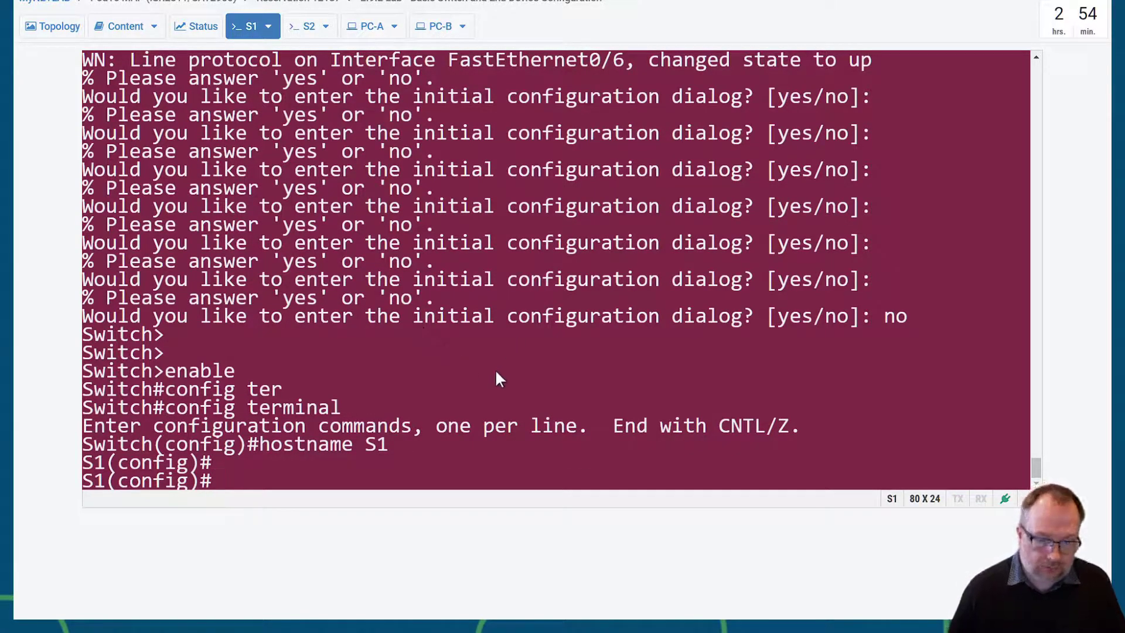
# - Disable DNS lookup on S1 with no ip domain-lookup
pyautogui.click(122, 32)
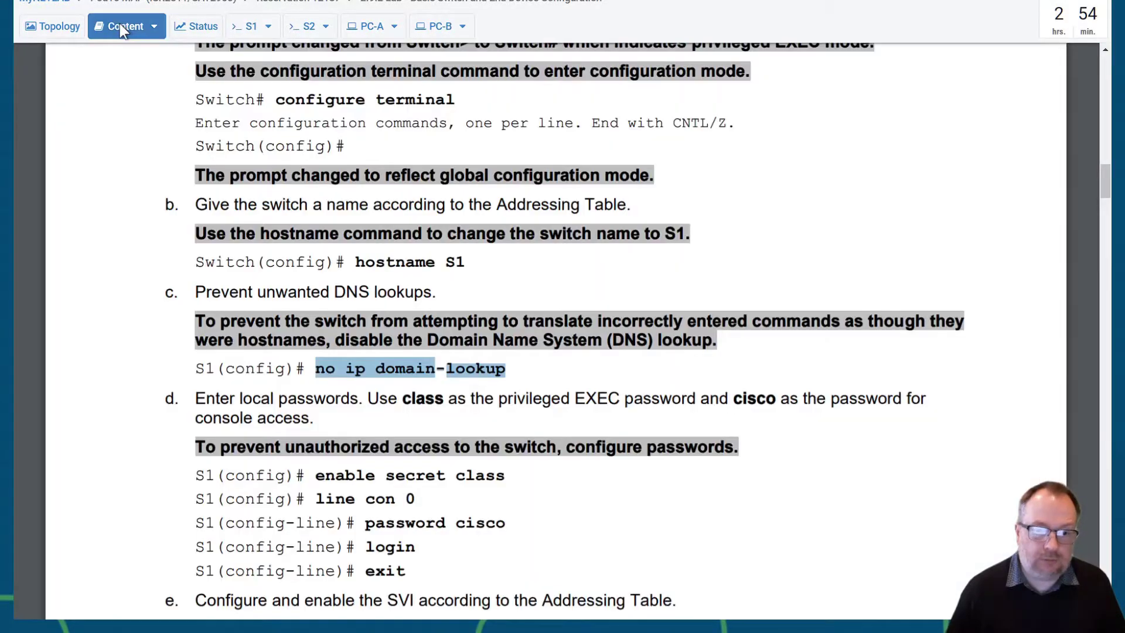
pyautogui.click(203, 28)
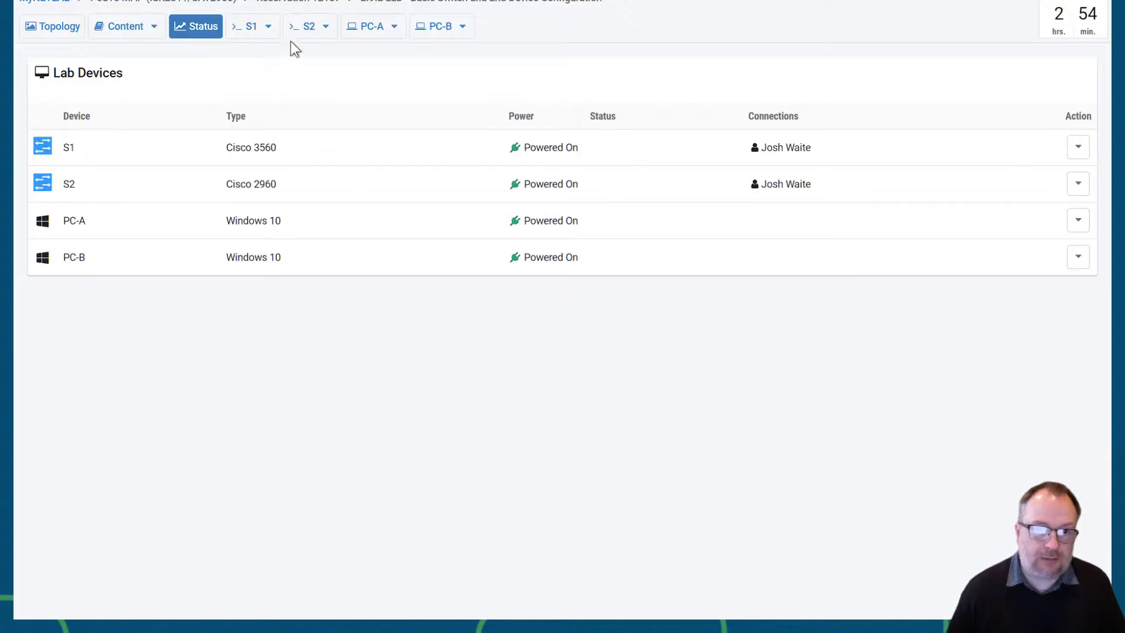
pyautogui.click(251, 27)
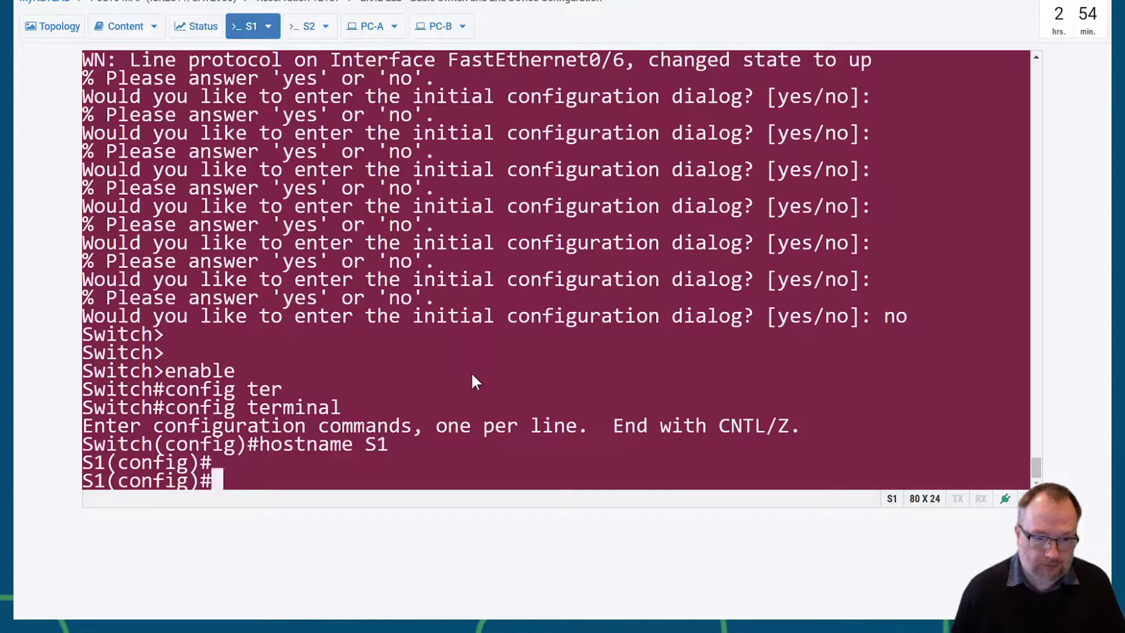
pyautogui.write('no ')
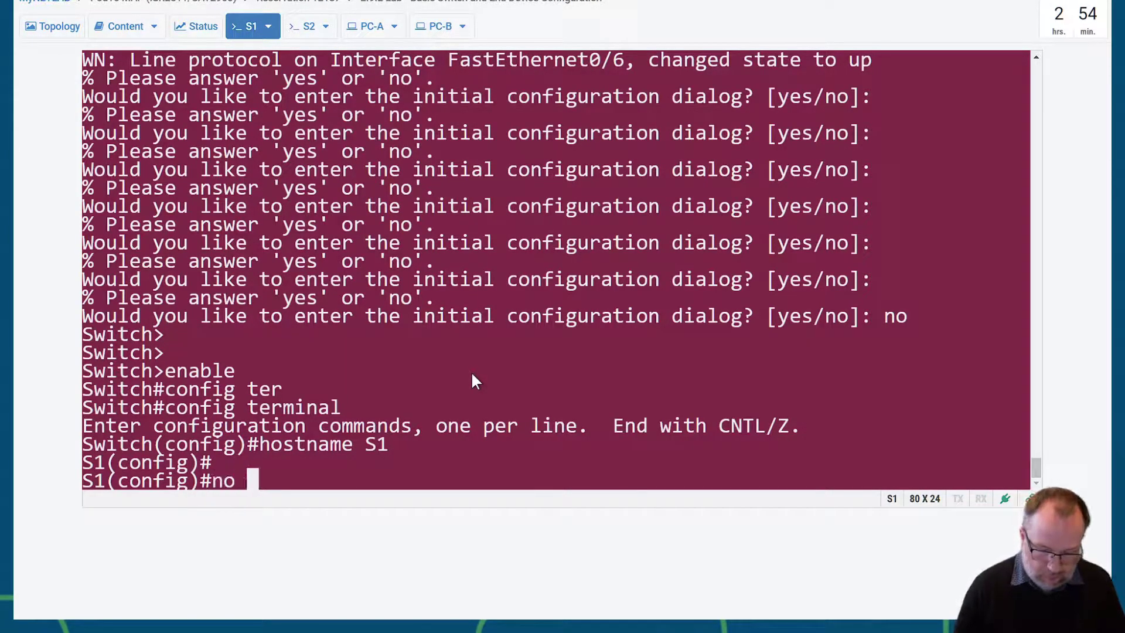
pyautogui.write('ip domain-l')
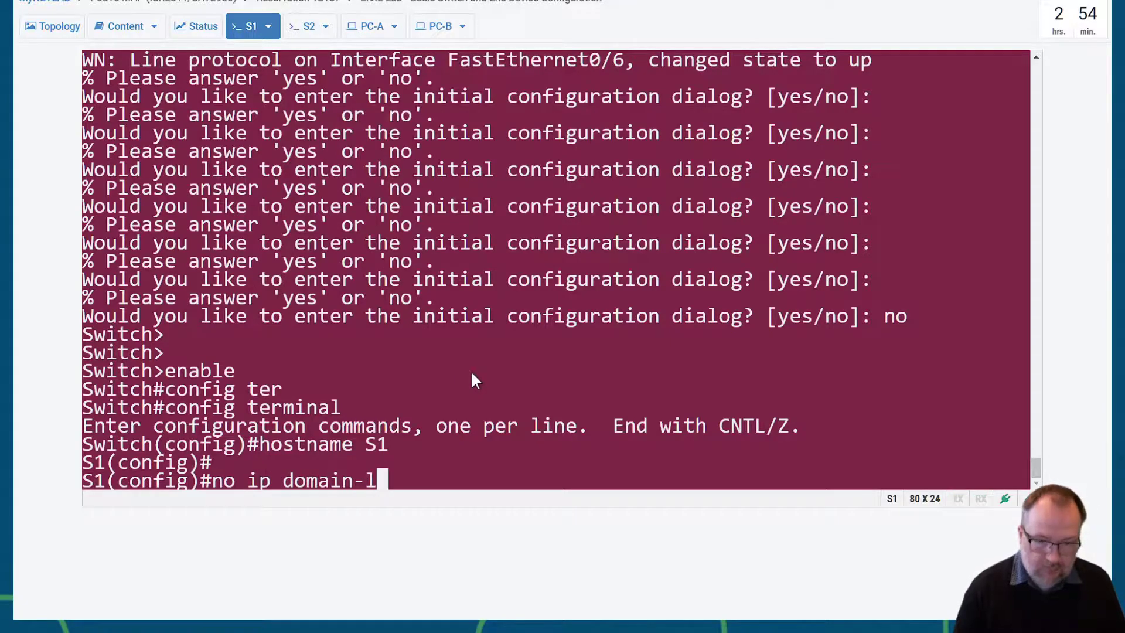
pyautogui.press('Tab')
pyautogui.write('o')
pyautogui.press('Tab')
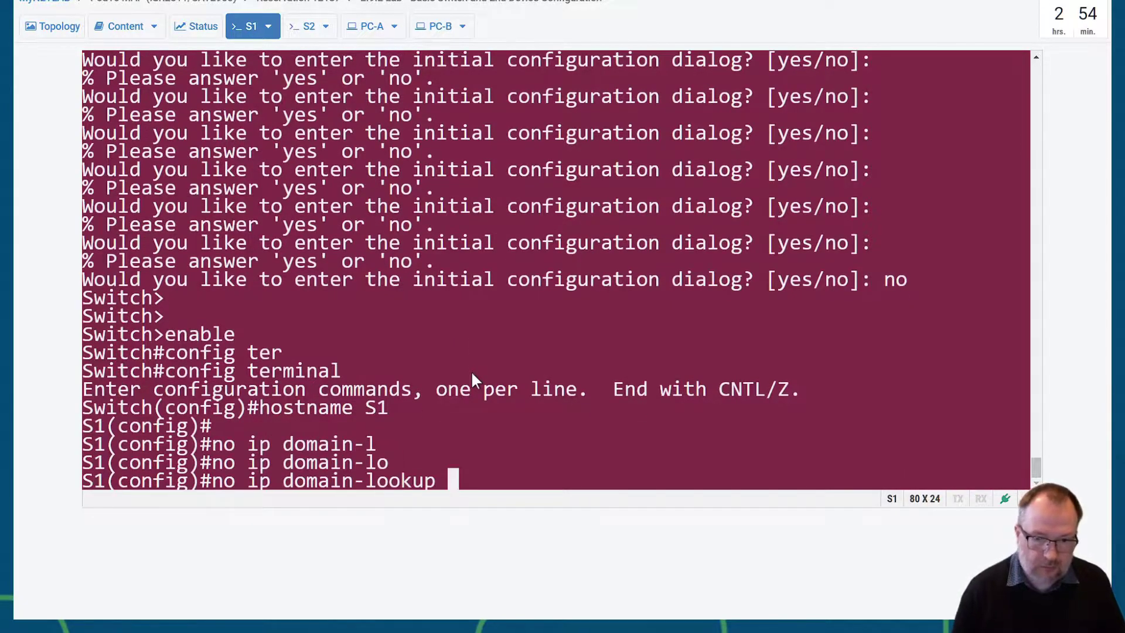
pyautogui.press('Return')
pyautogui.press('Return')
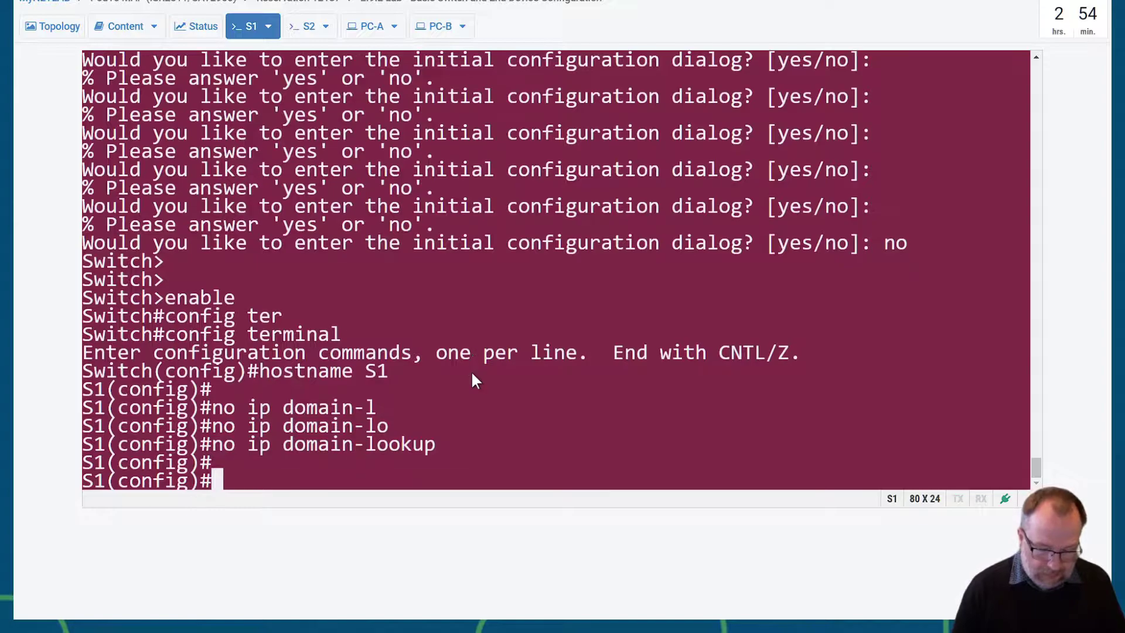
pyautogui.write('enable secret')
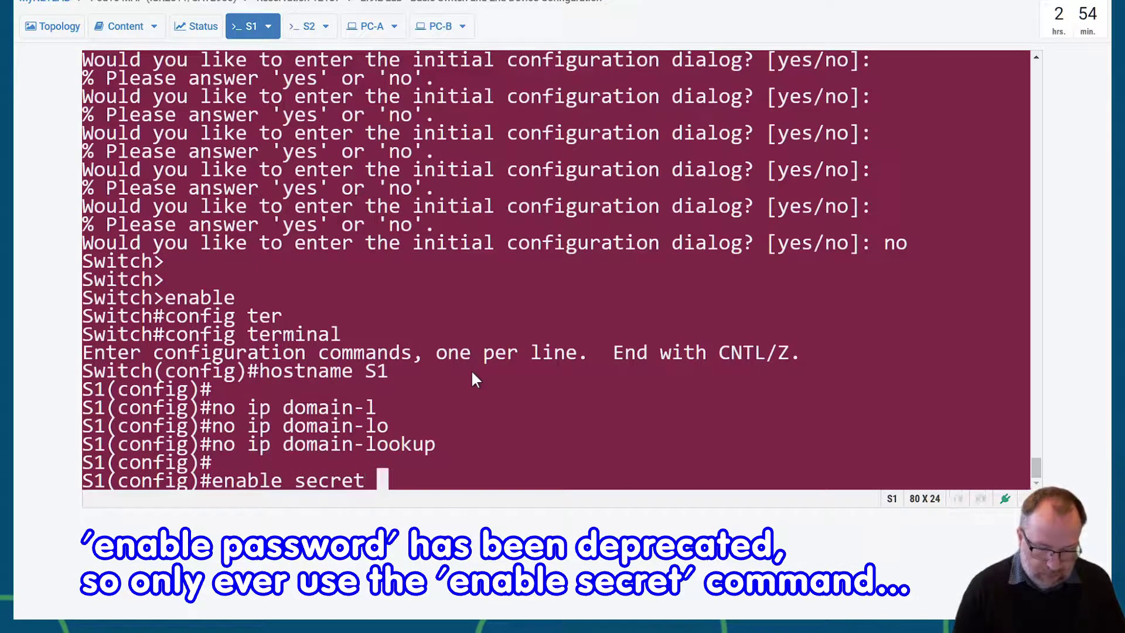
pyautogui.write(' class')
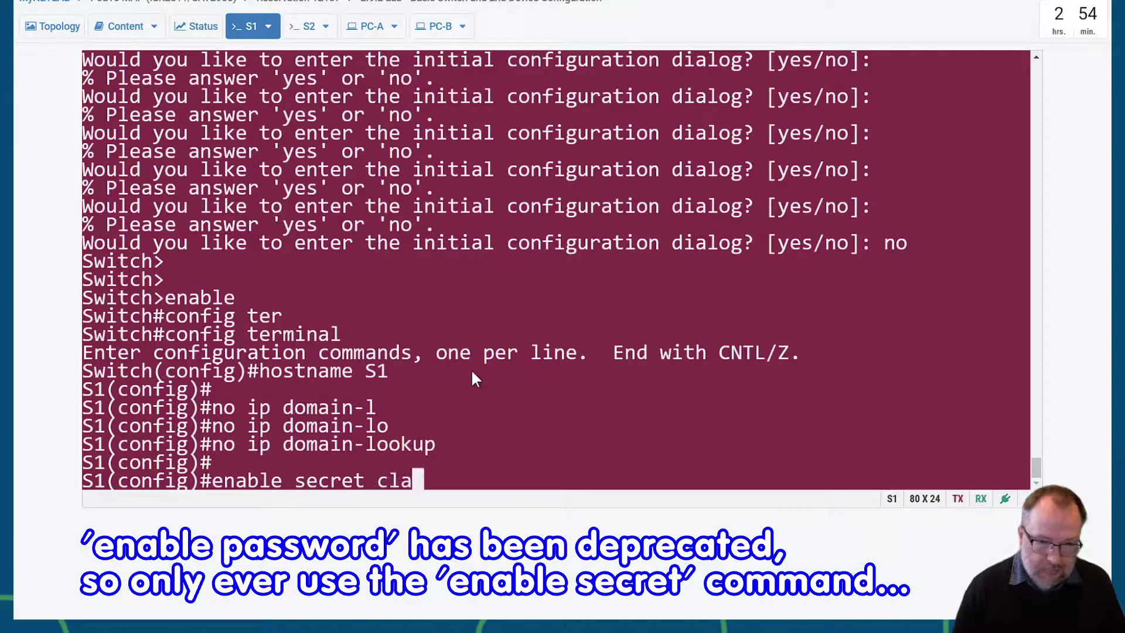
pyautogui.press('Return')
pyautogui.write('line con')
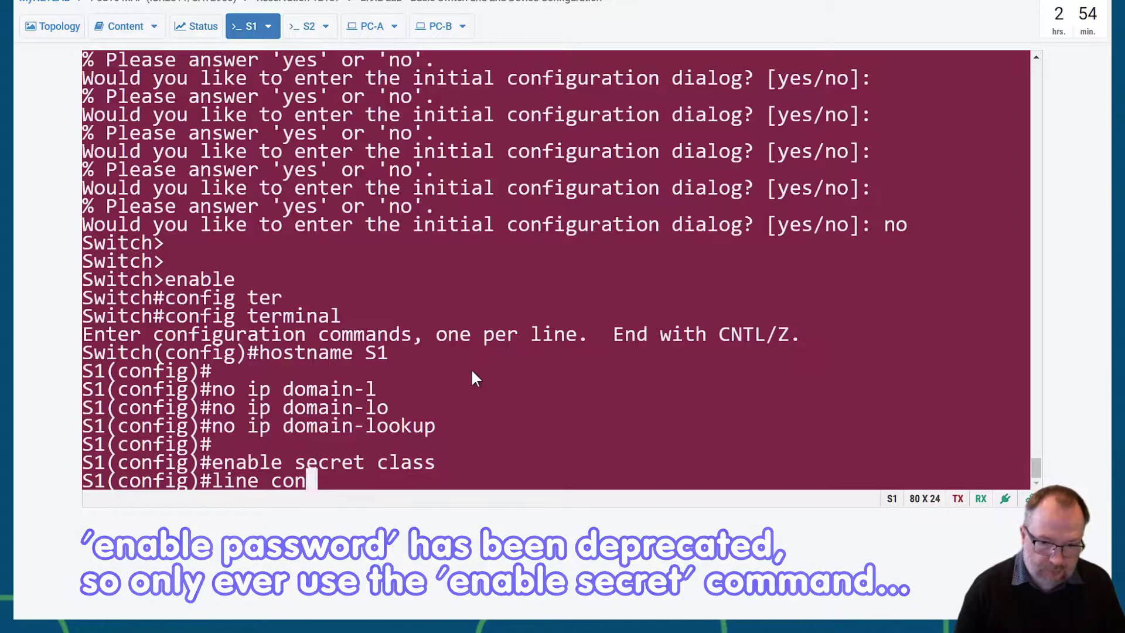
pyautogui.write(' 0')
pyautogui.press('Return')
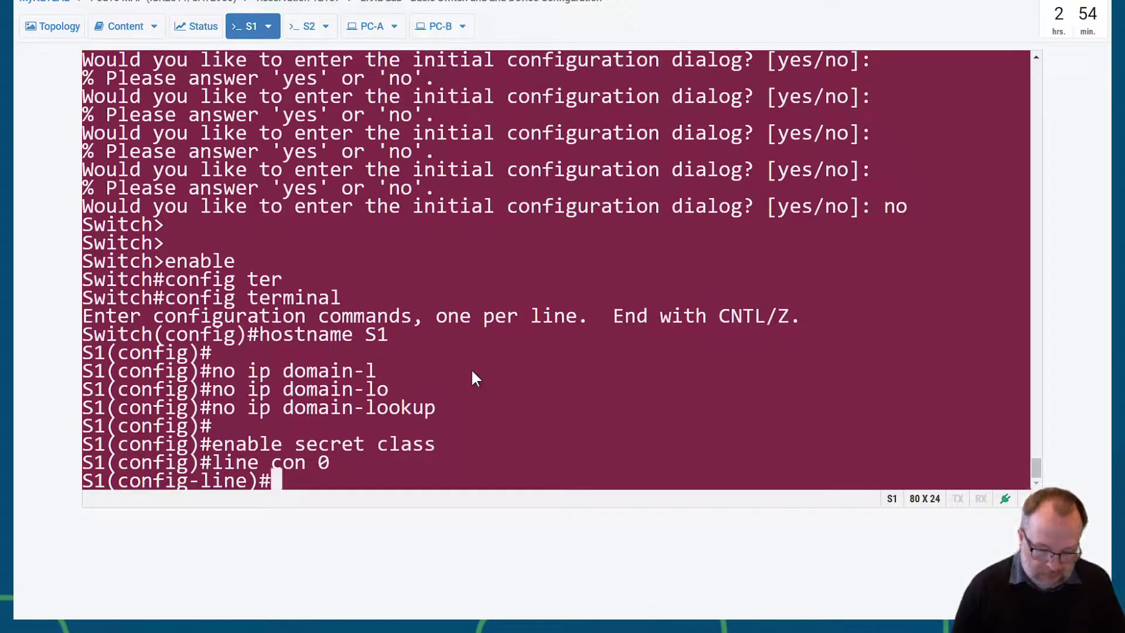
pyautogui.write('password cisco')
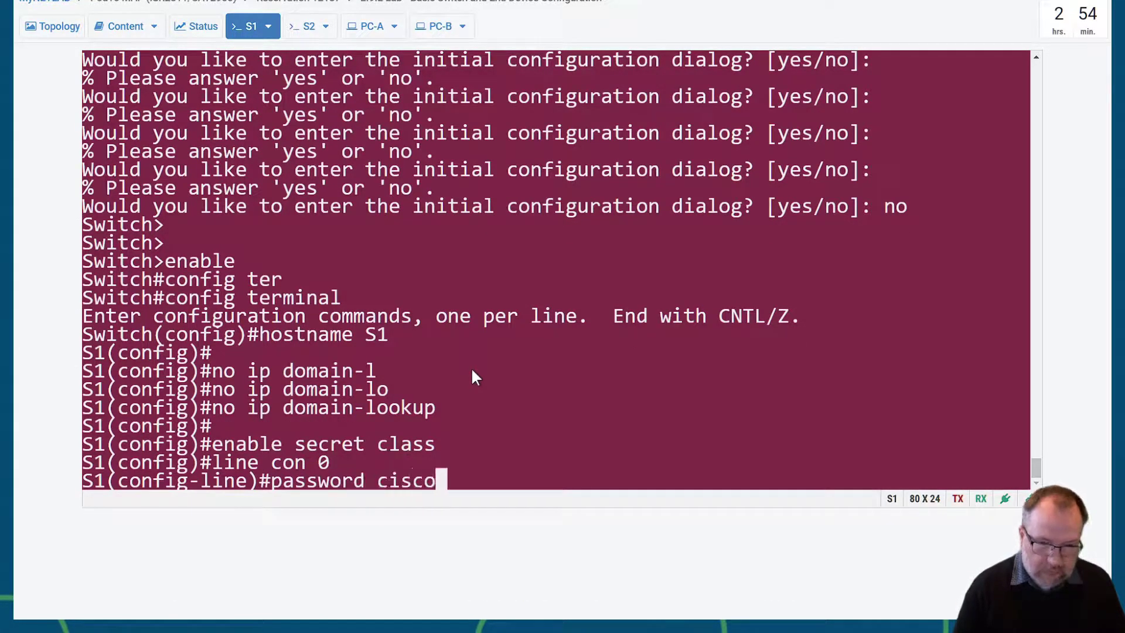
pyautogui.press('Return')
pyautogui.write('logi')
pyautogui.write('n')
pyautogui.press('Return')
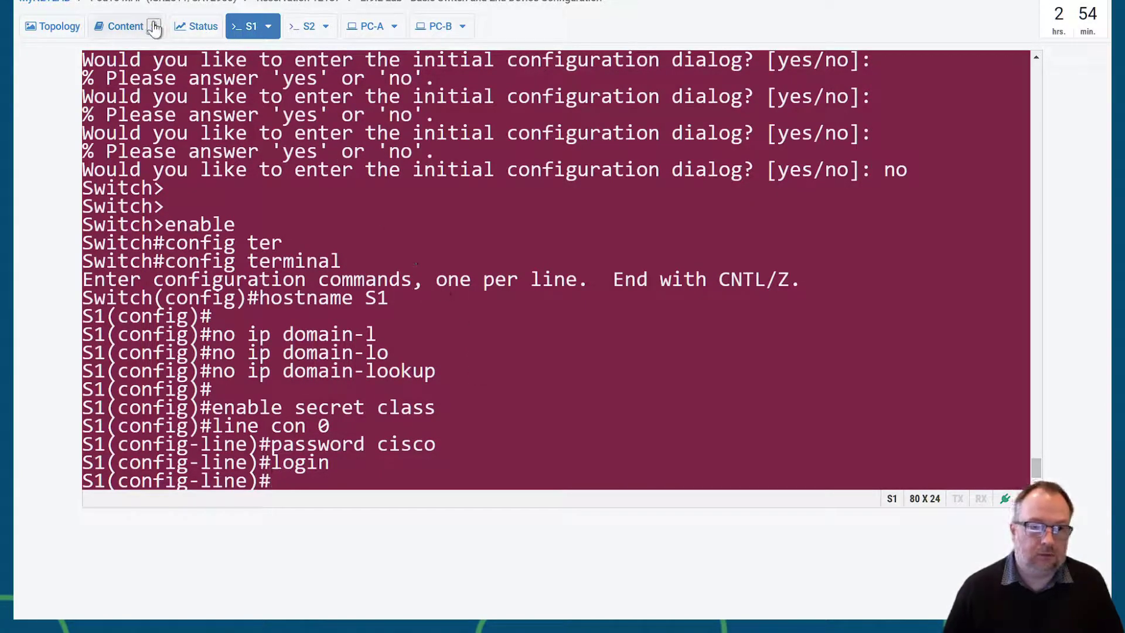
pyautogui.click(121, 27)
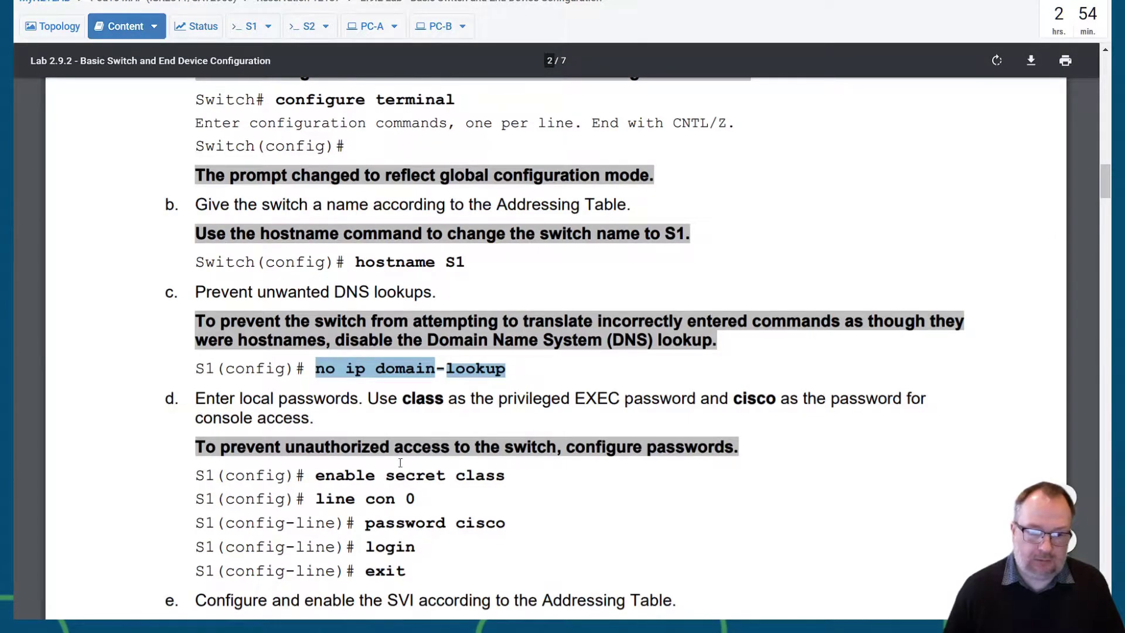
pyautogui.scroll(-3, 384, 490)
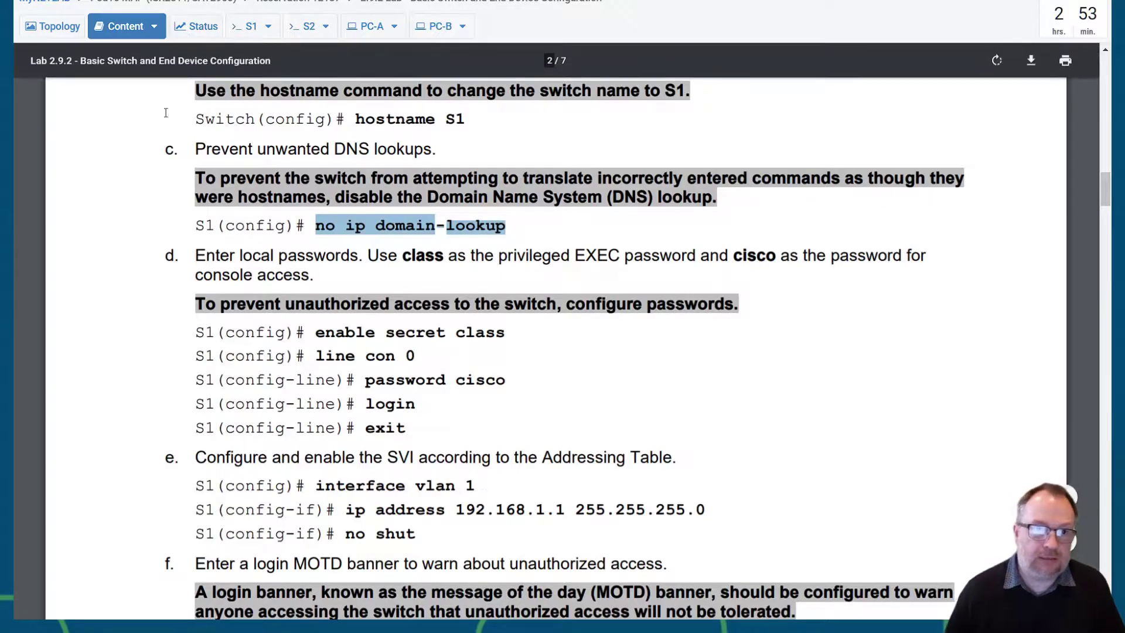
# - Give S1's interface vlan 1 address 192.168.1.1 255.255.255.0 and bring it up with no shut
pyautogui.click(247, 27)
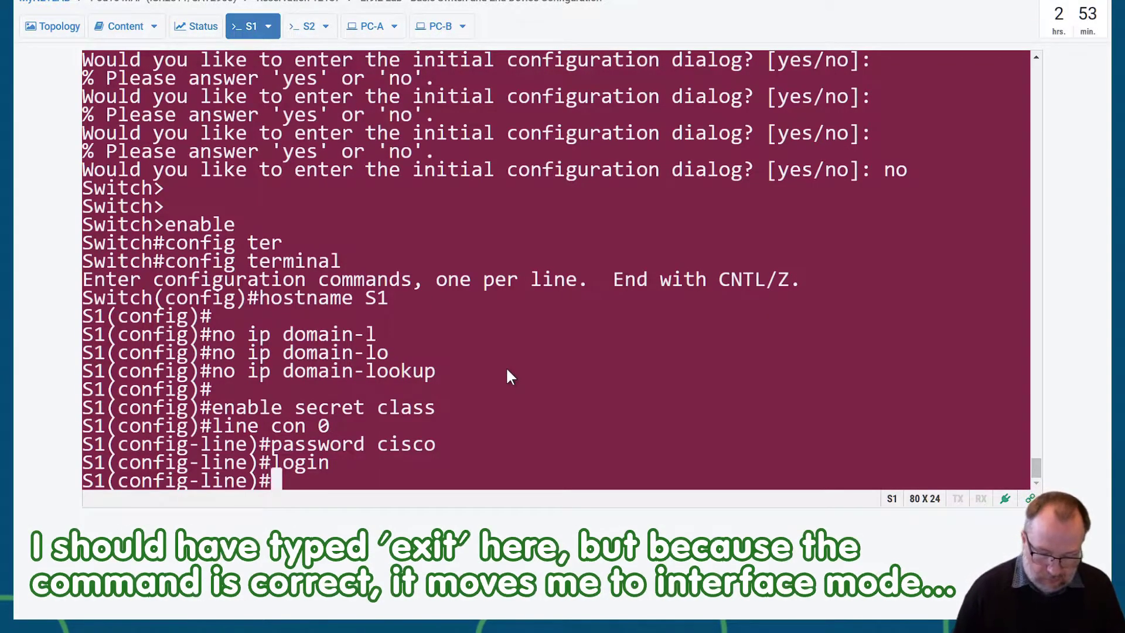
pyautogui.write('in')
pyautogui.write('t')
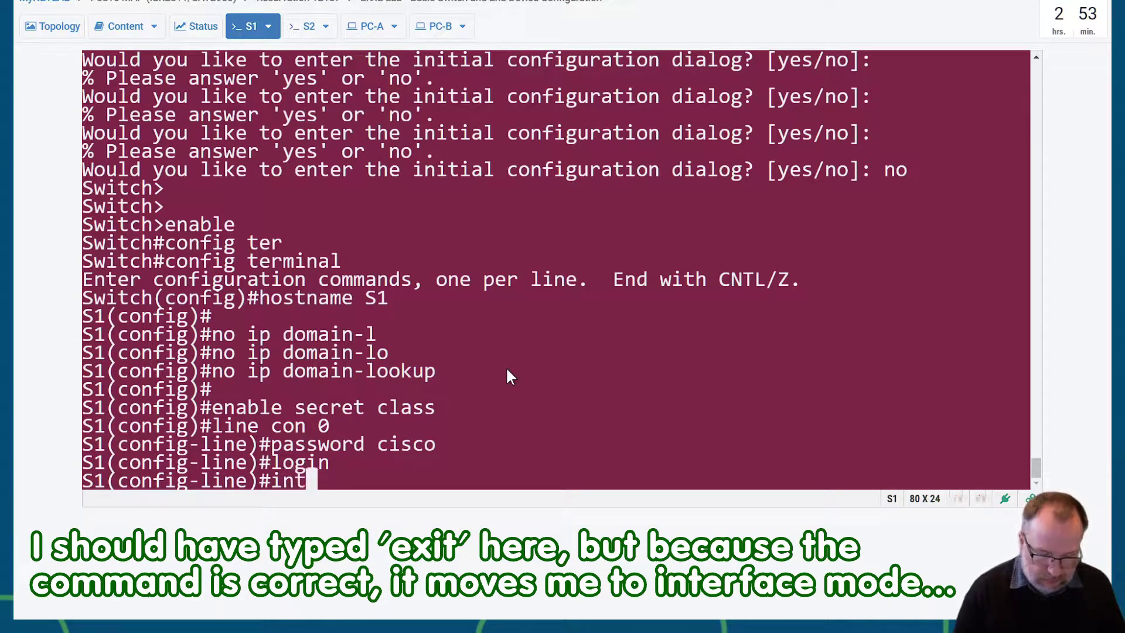
pyautogui.write('erface vlan 1')
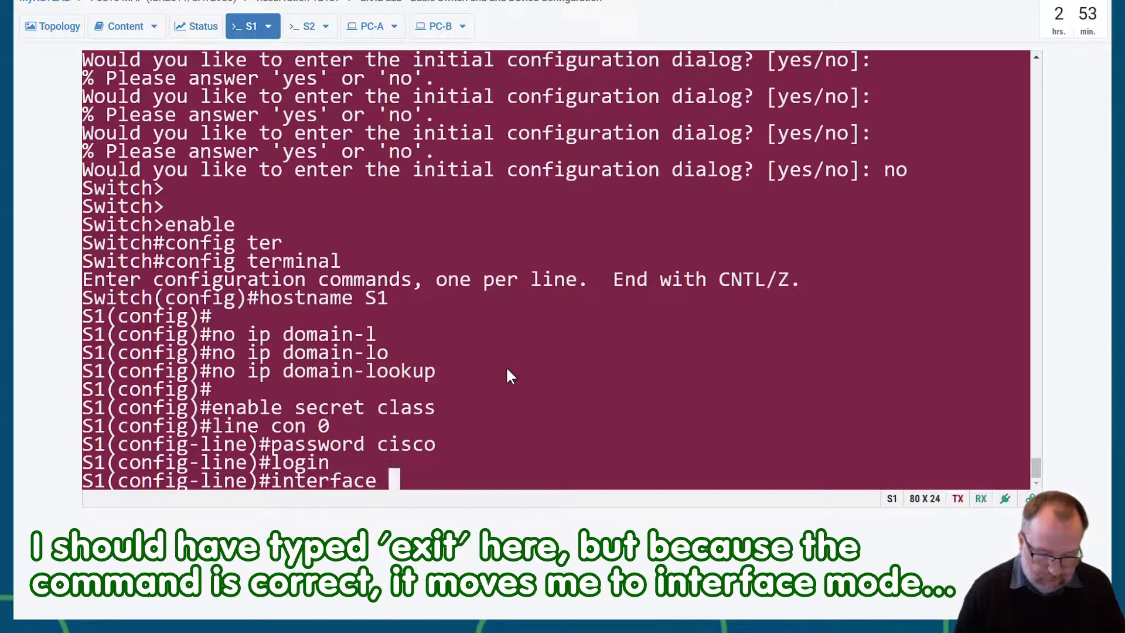
pyautogui.press('Return')
pyautogui.write('ip a')
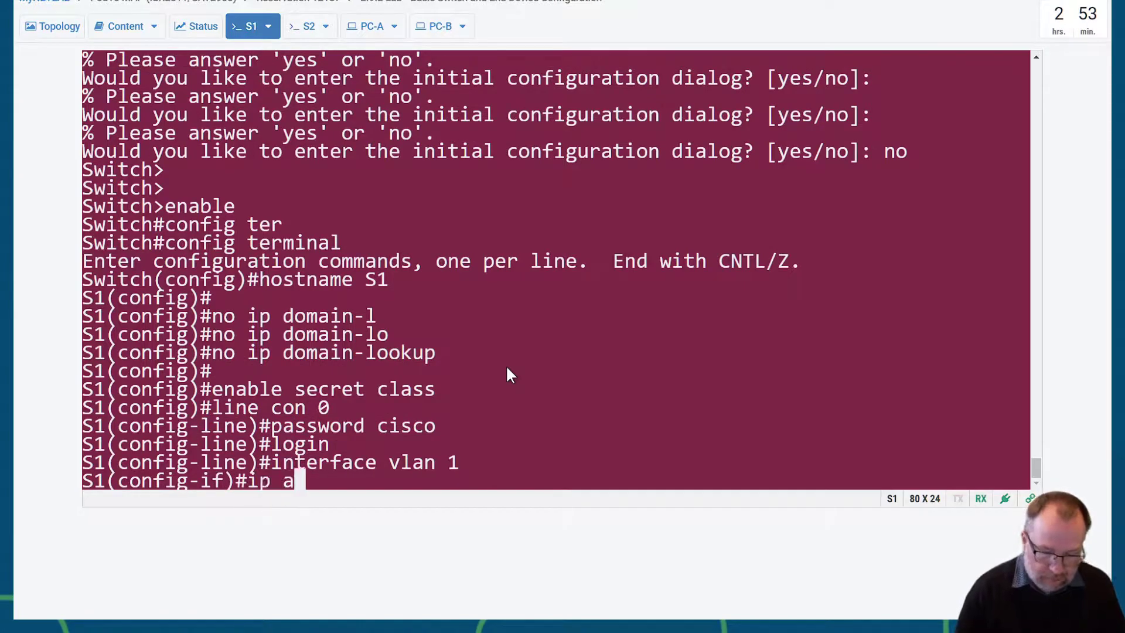
pyautogui.write('ddress 192.')
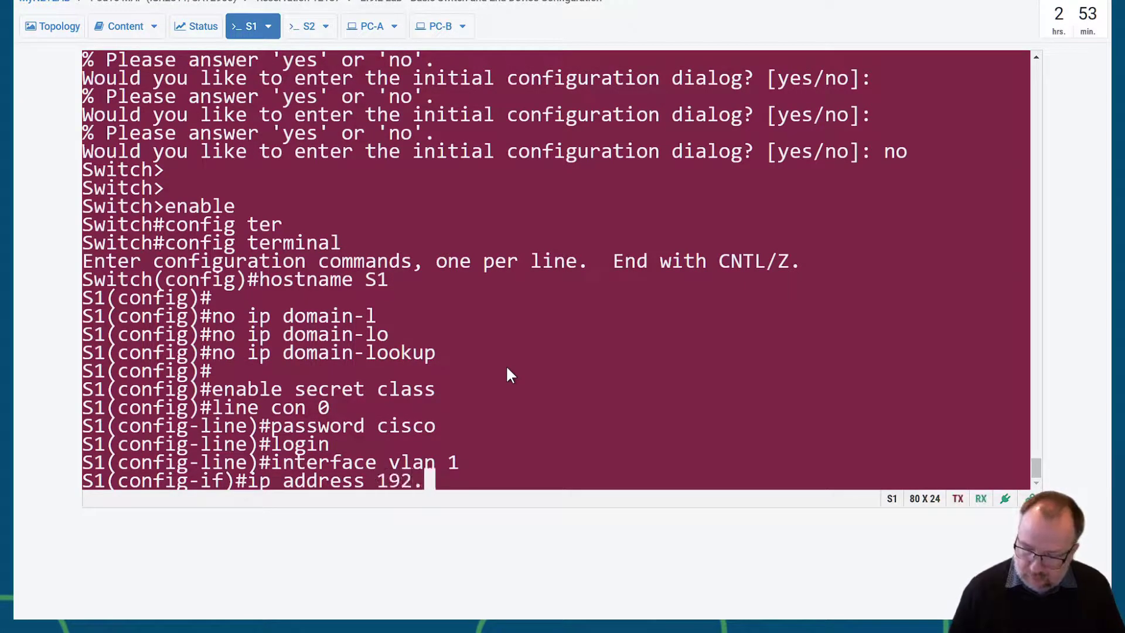
pyautogui.write('168.1.1')
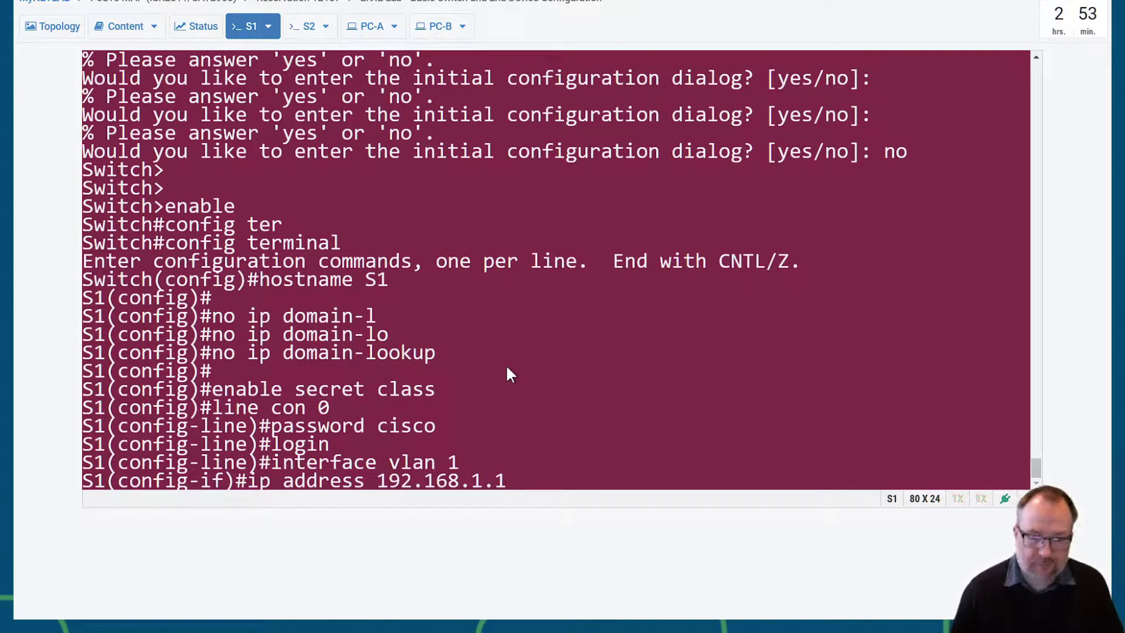
pyautogui.write(' 255.255.255.0')
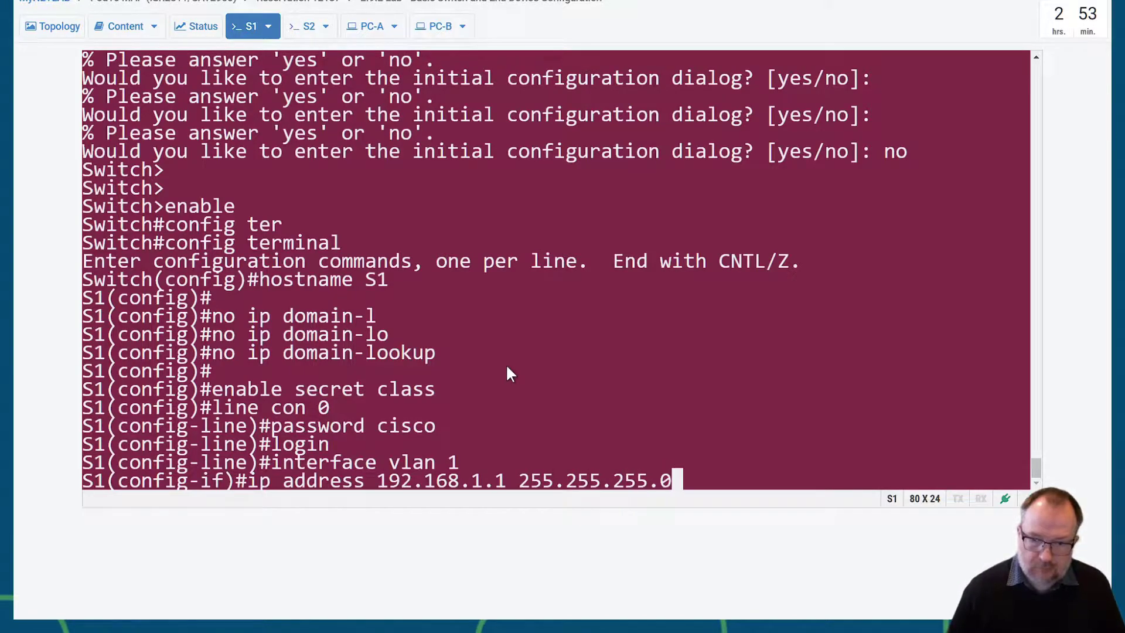
pyautogui.press('Return')
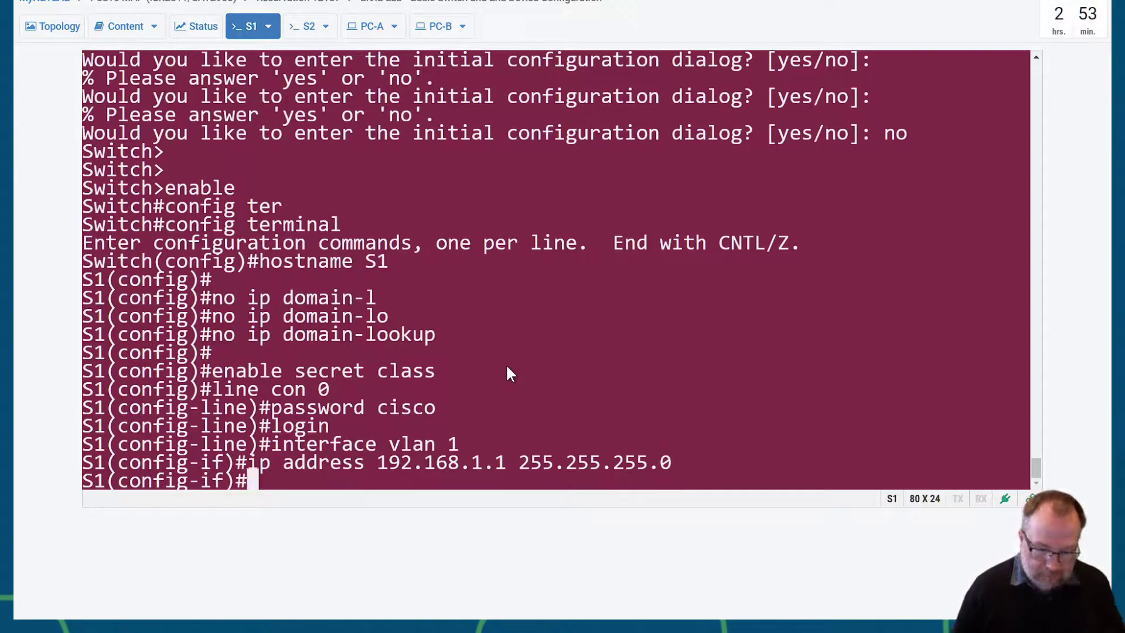
pyautogui.write('no shut')
pyautogui.press('Return')
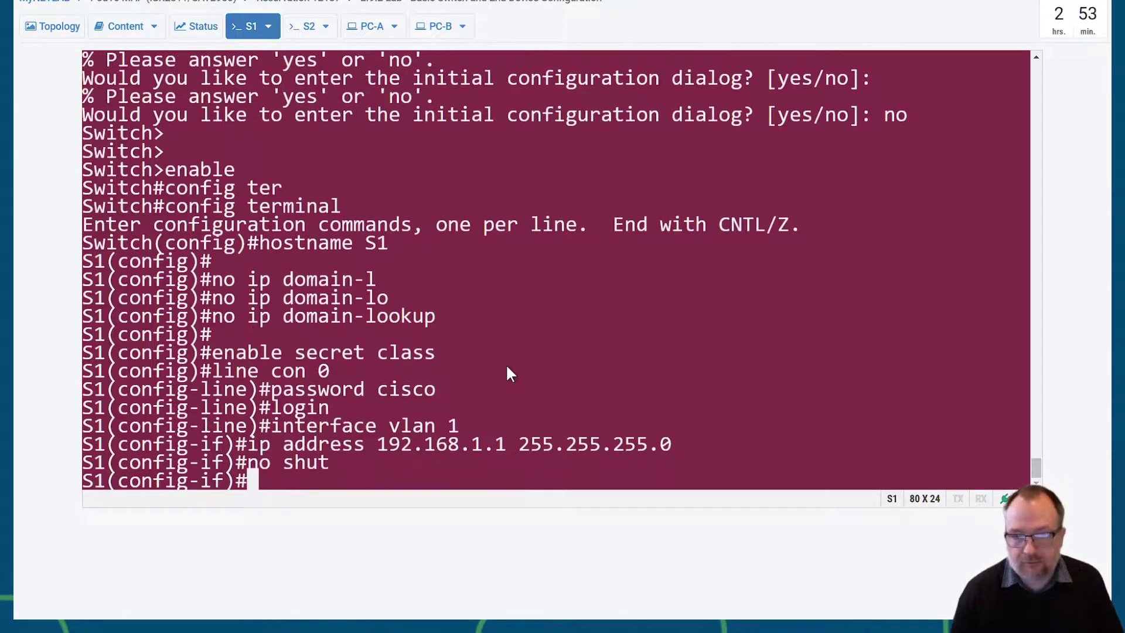
# - Scroll the lab instructions to page 3 and select the unauthorized-access banner text
pyautogui.click(119, 28)
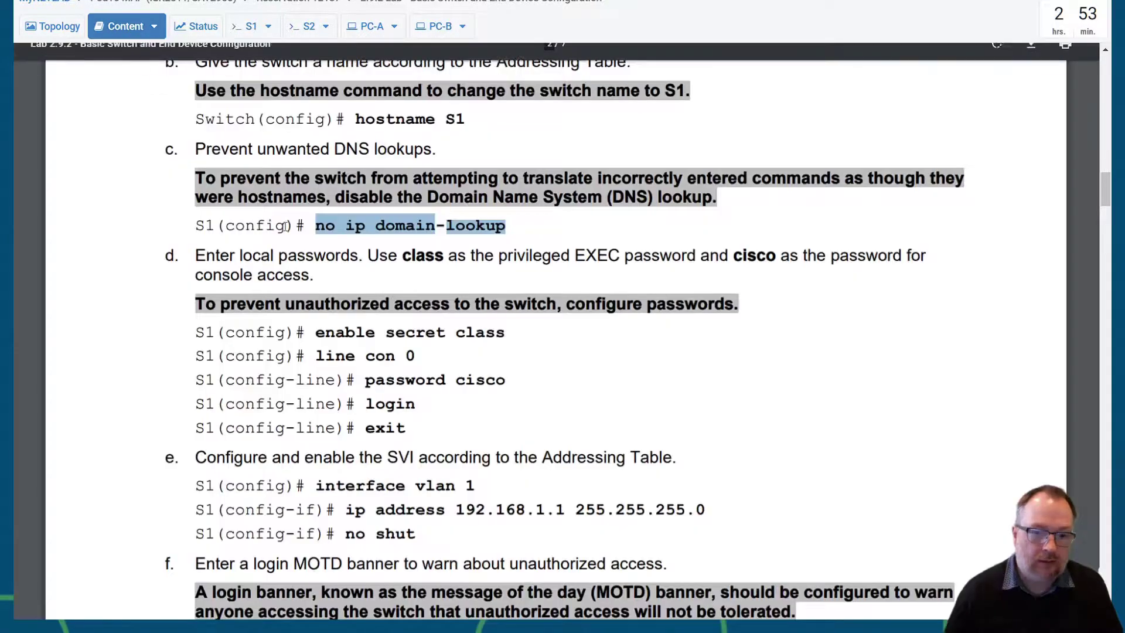
pyautogui.scroll(-5, 482, 384)
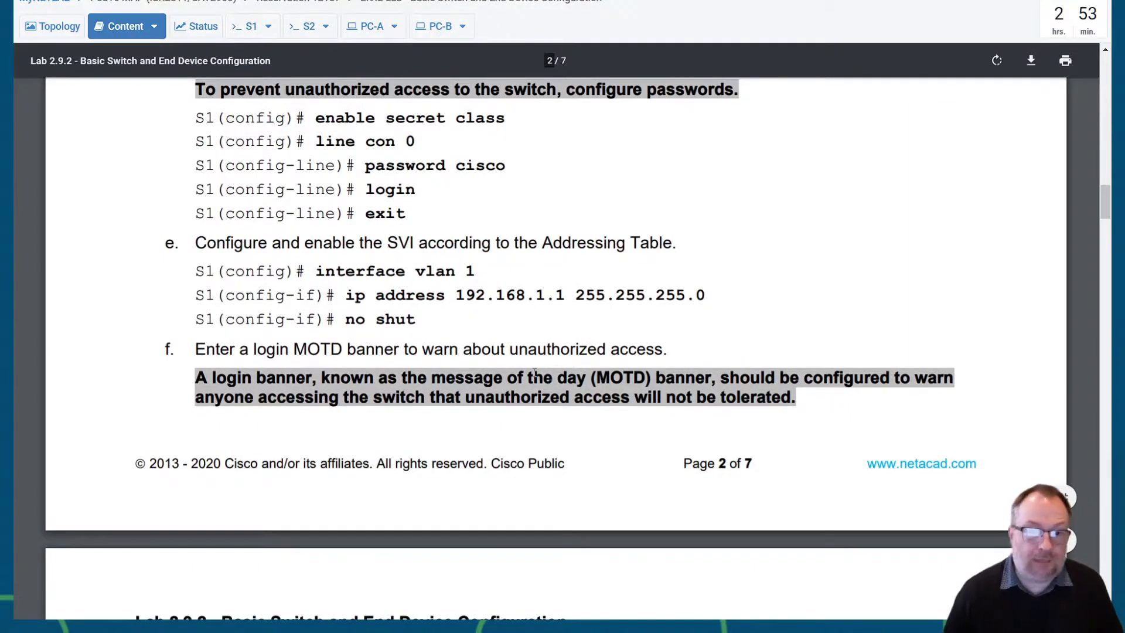
pyautogui.scroll(-8, 534, 373)
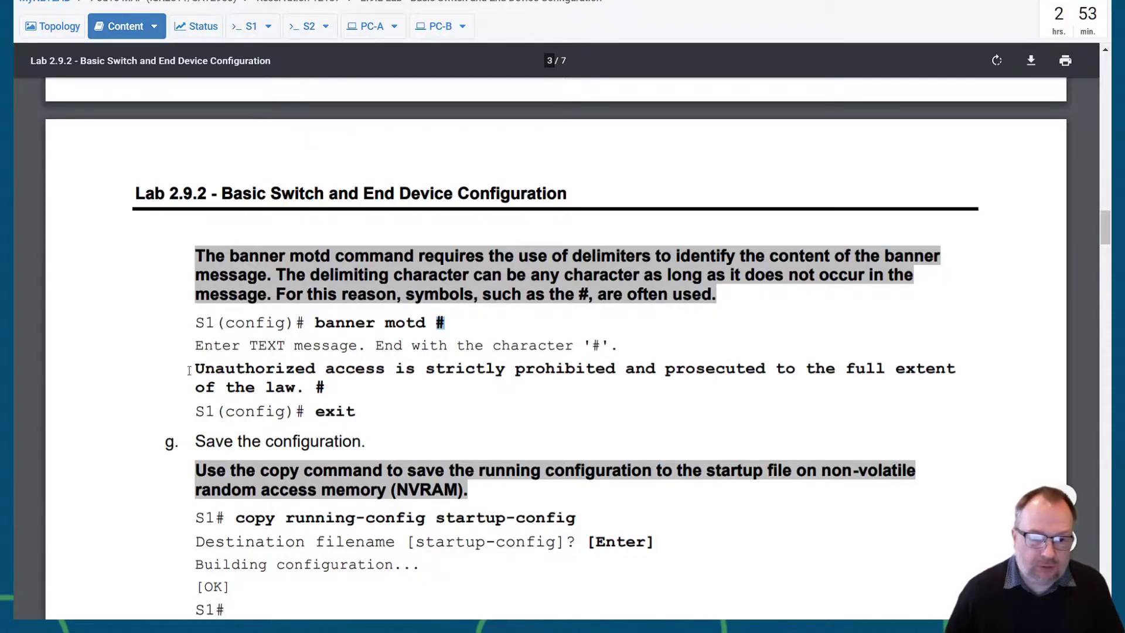
pyautogui.moveTo(197, 368); pyautogui.dragTo(293, 387)
pyautogui.hotkey('ctrl', 'c')
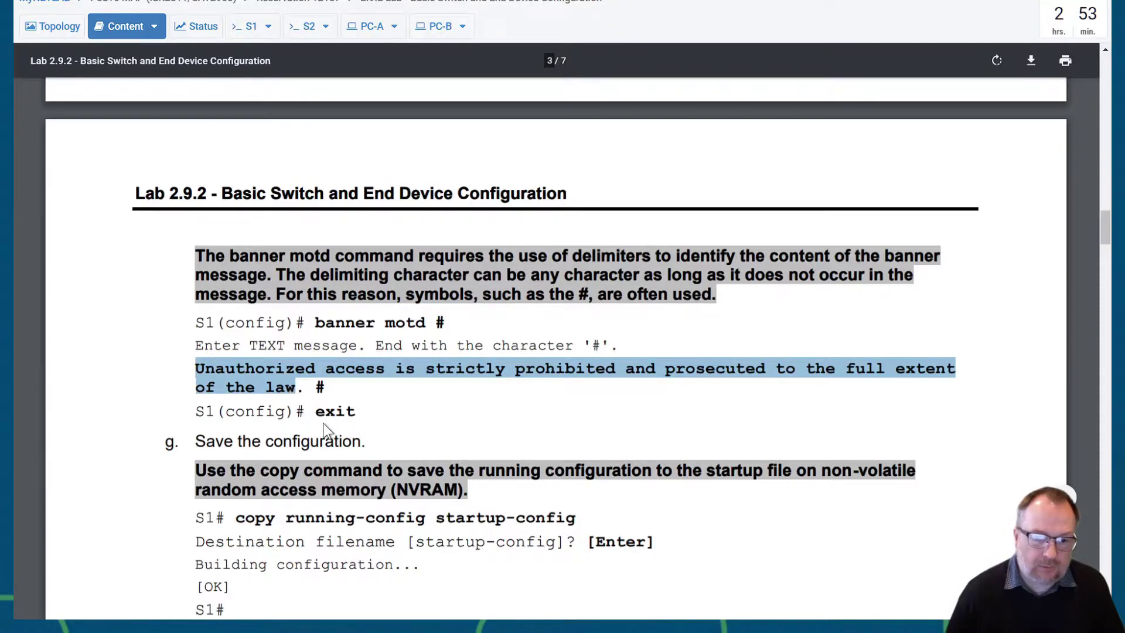
# - Exit interface configuration on S1 and start a banner motd # command
pyautogui.click(246, 27)
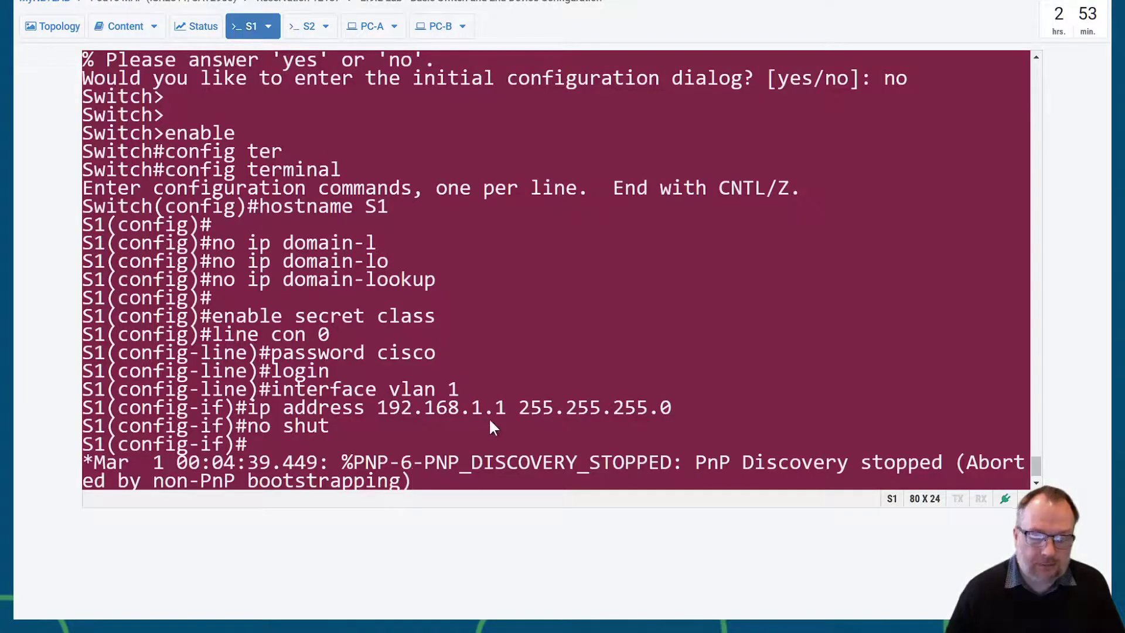
pyautogui.press('Return')
pyautogui.press('Return')
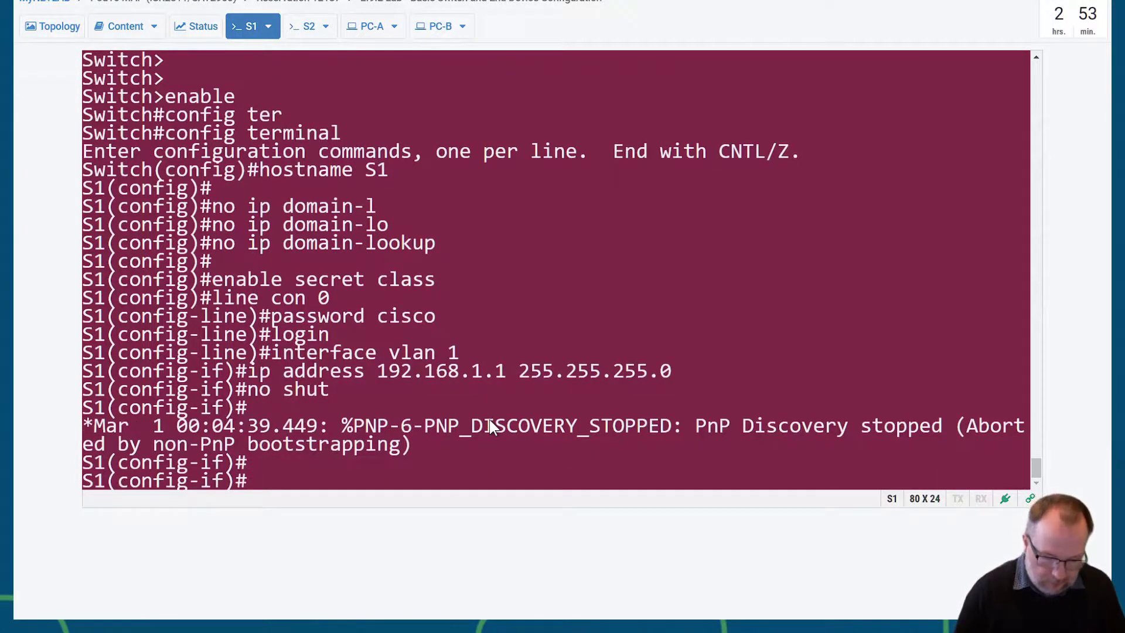
pyautogui.write('exit')
pyautogui.press('Return')
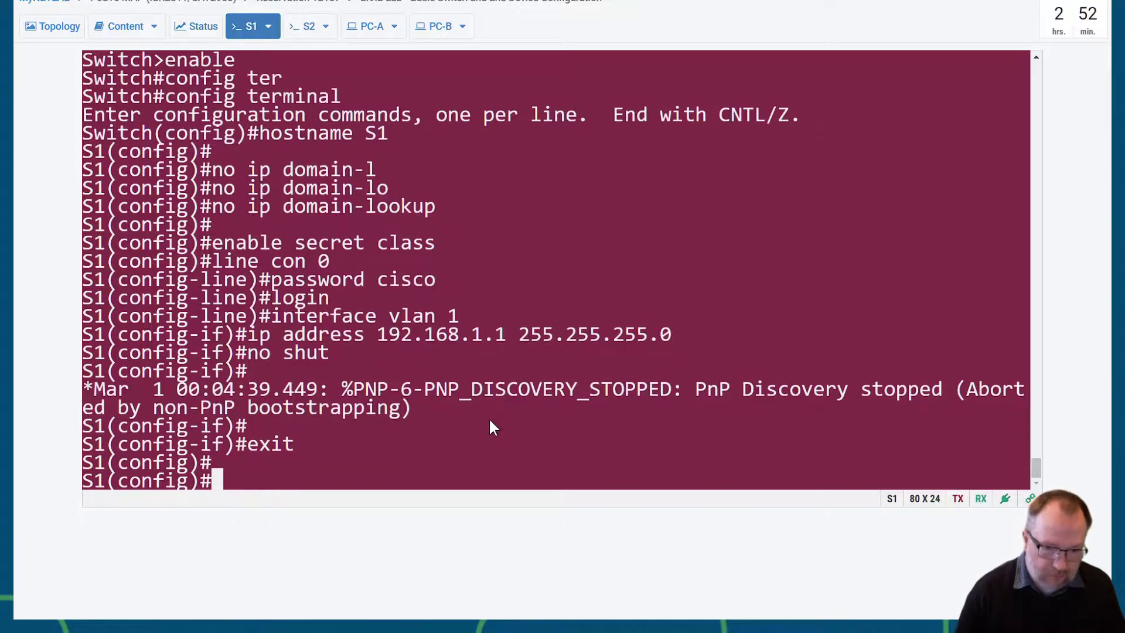
pyautogui.press('Return')
pyautogui.write('banner mo')
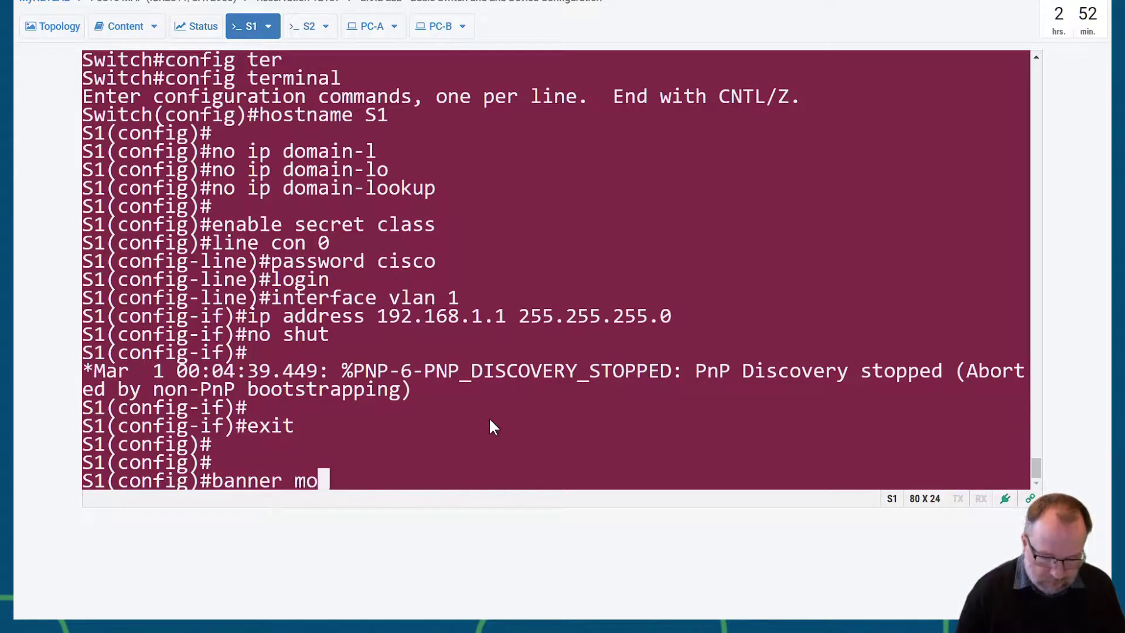
pyautogui.write('td #')
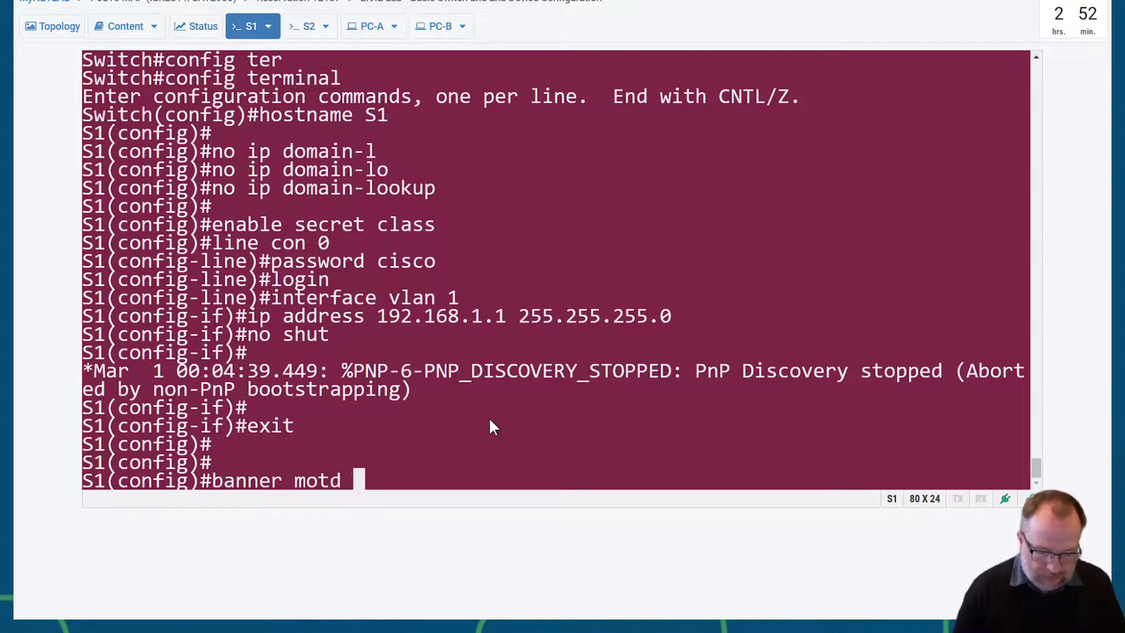
# - Paste the unauthorized-access warning text into S1's terminal as a single line
pyautogui.click(265, 26)
pyautogui.click(245, 94)
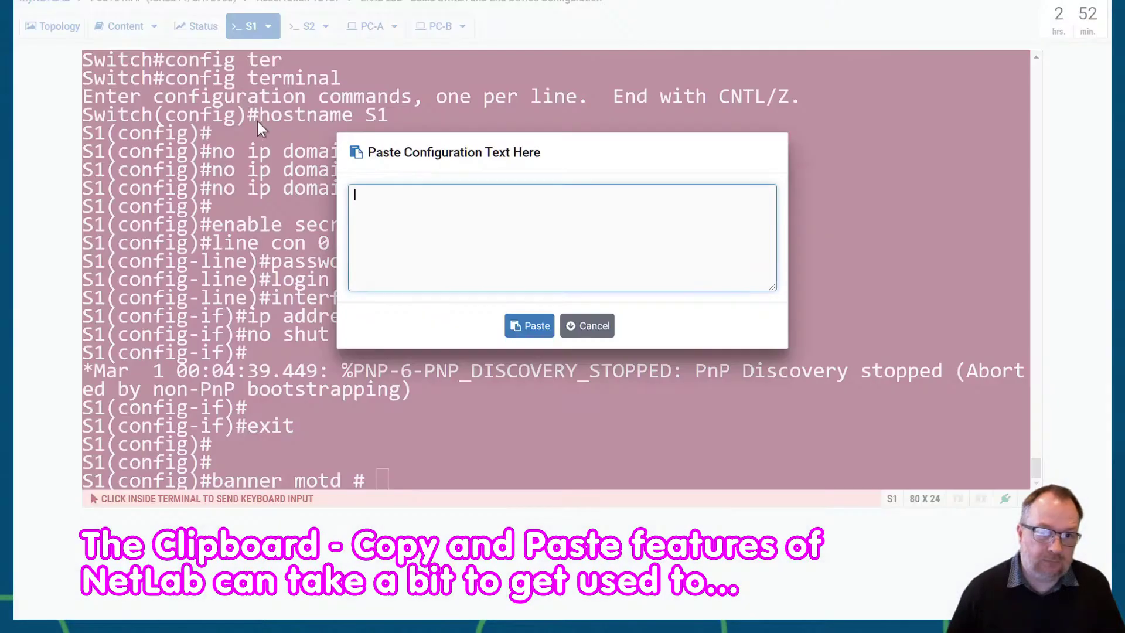
pyautogui.hotkey('ctrl', 'v')
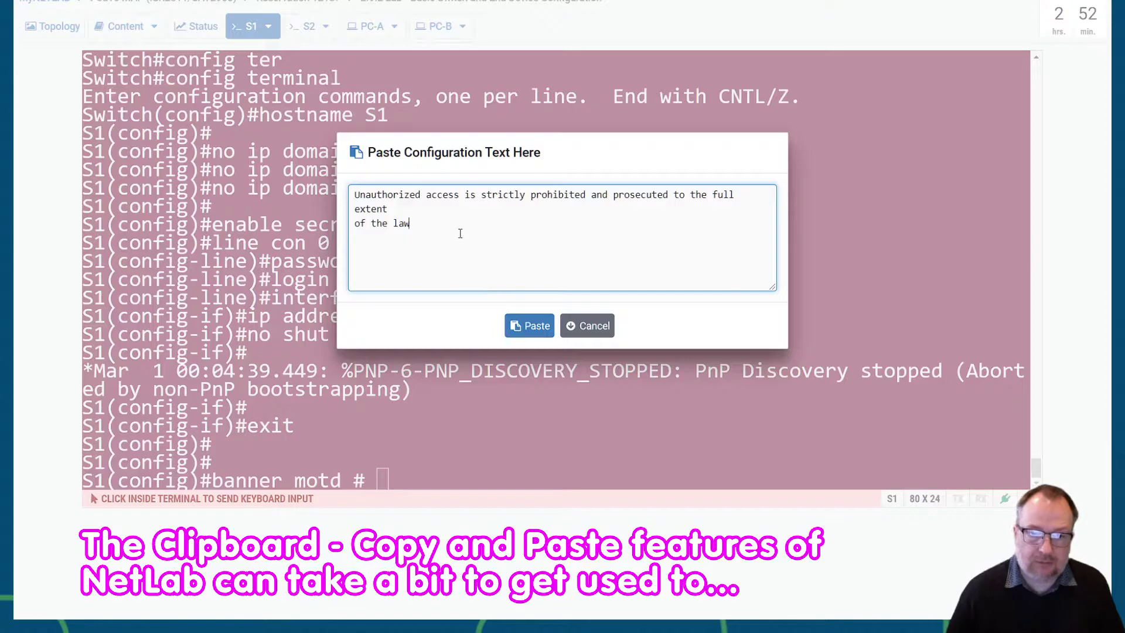
pyautogui.click(753, 202)
pyautogui.press('Delete')
pyautogui.press('Delete')
pyautogui.write('e')
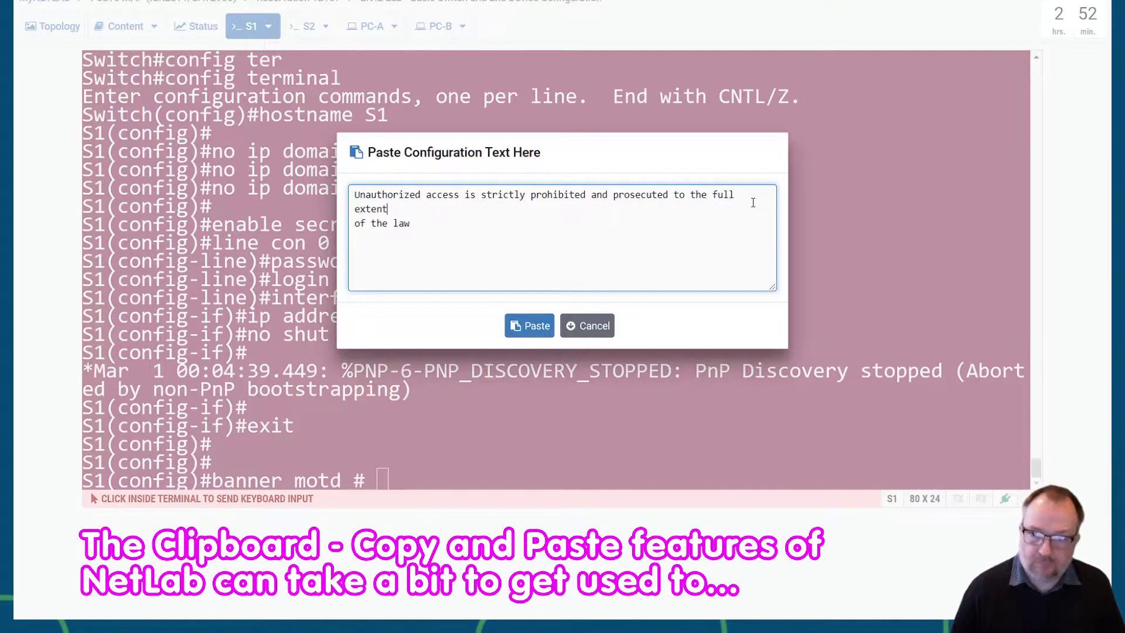
pyautogui.press('Delete')
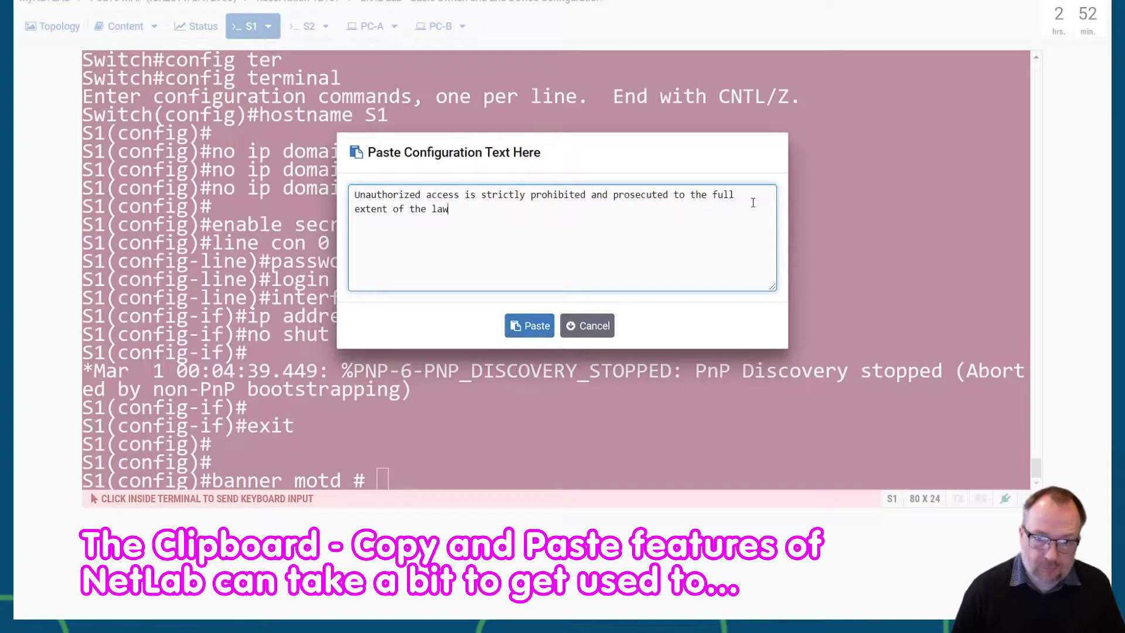
pyautogui.click(552, 326)
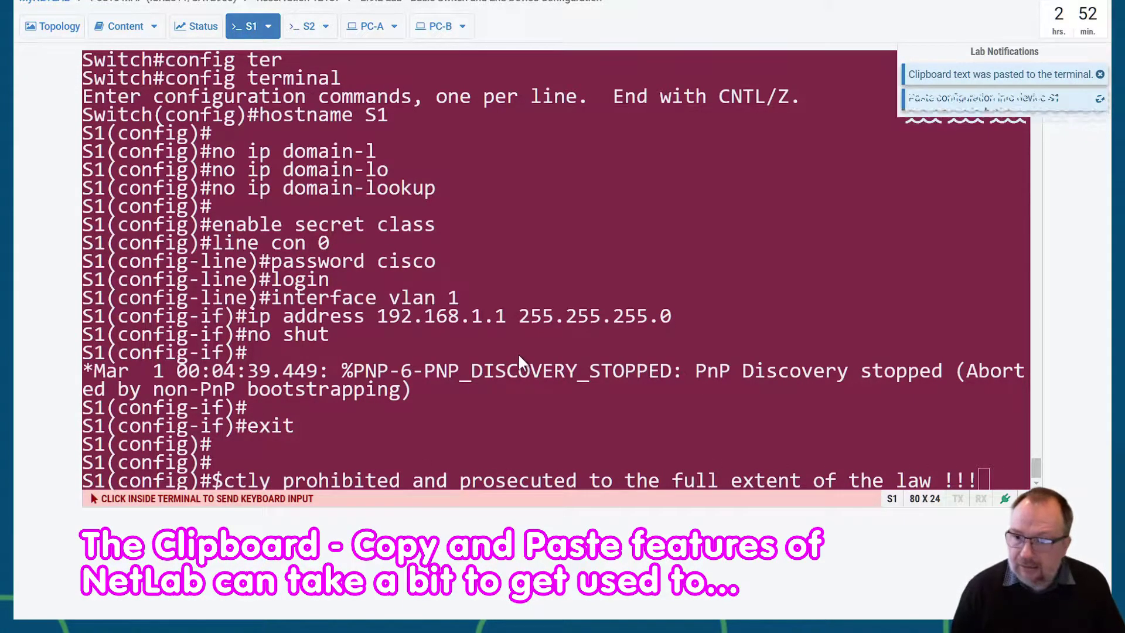
# - Close the S1 banner with the # delimiter and submit it
pyautogui.click(744, 390)
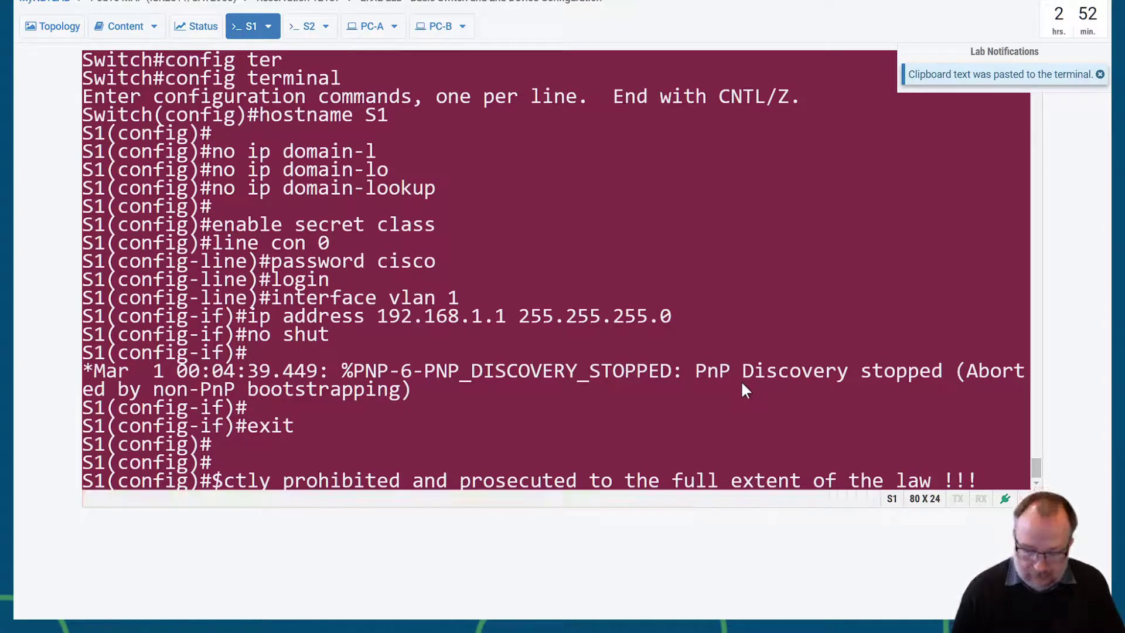
pyautogui.write('#')
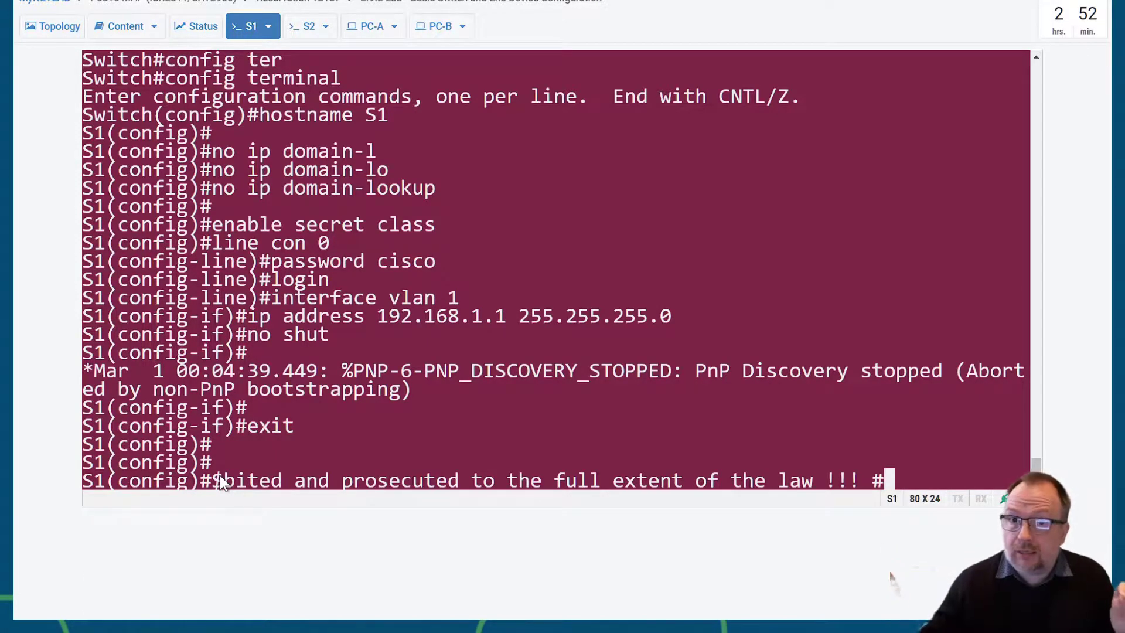
pyautogui.press('Return')
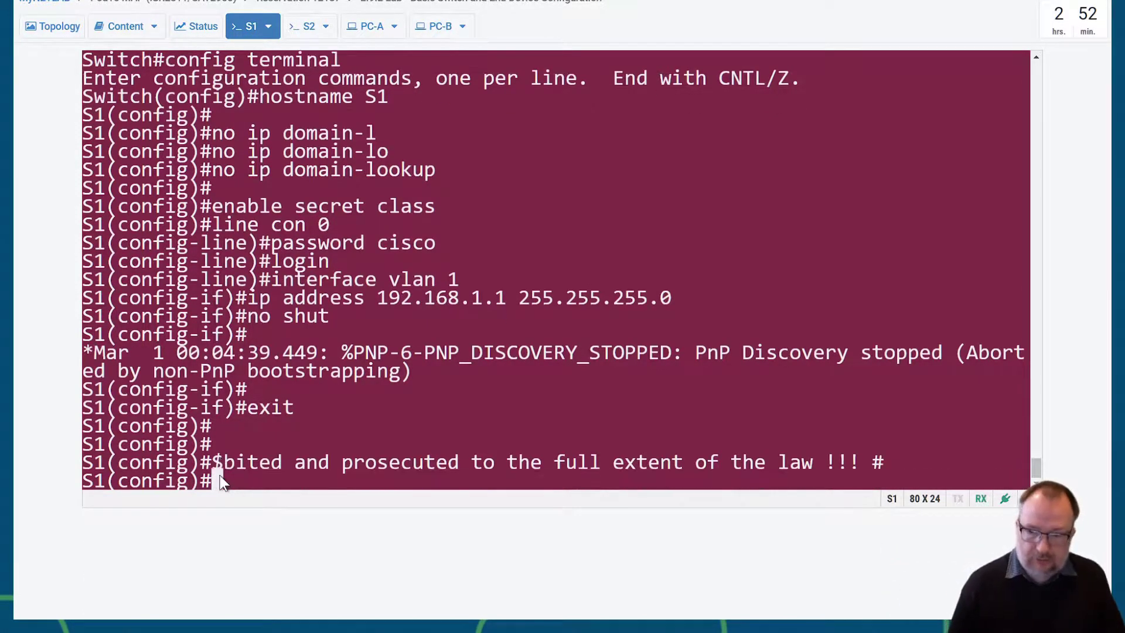
# - Check the banner step in the lab guide, then return S1 to its S1# prompt with end
pyautogui.click(121, 27)
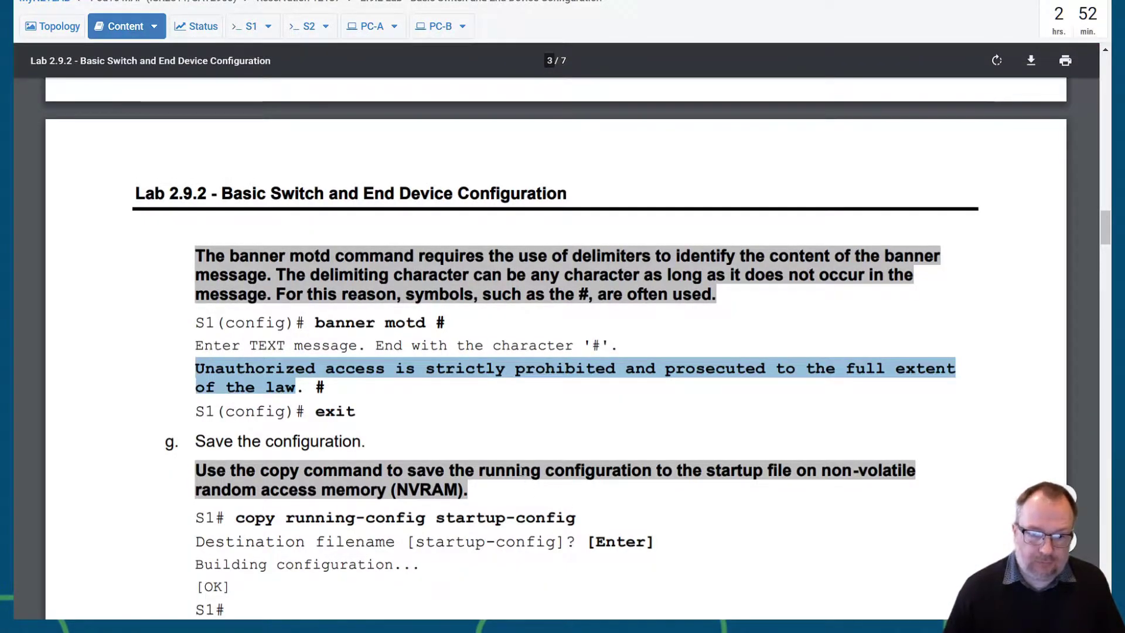
pyautogui.scroll(-2, 466, 434)
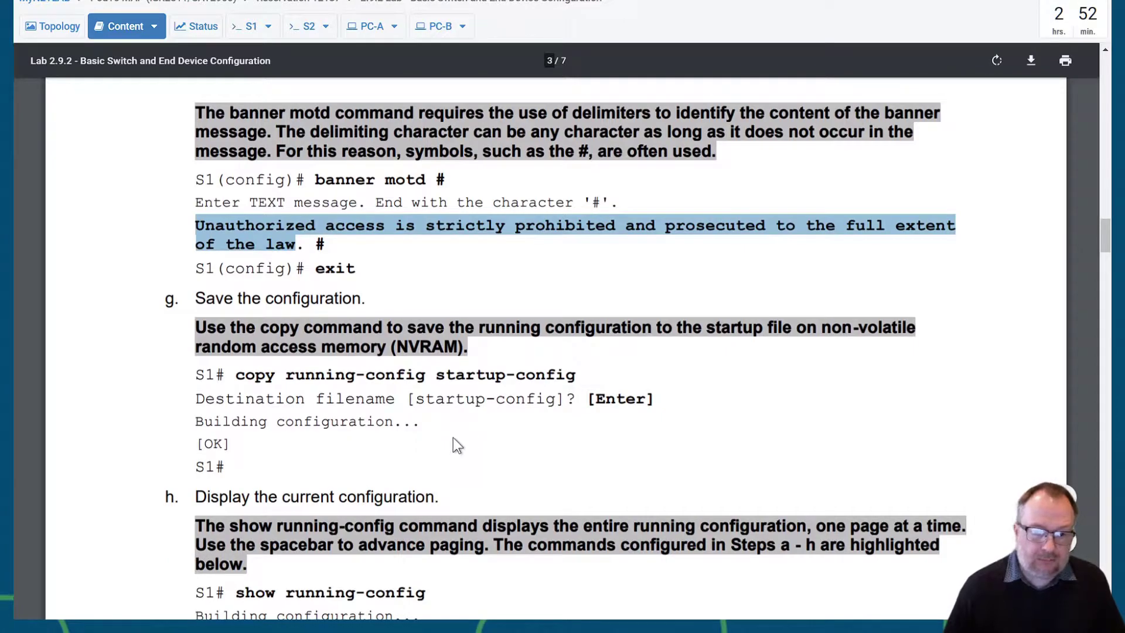
pyautogui.click(249, 26)
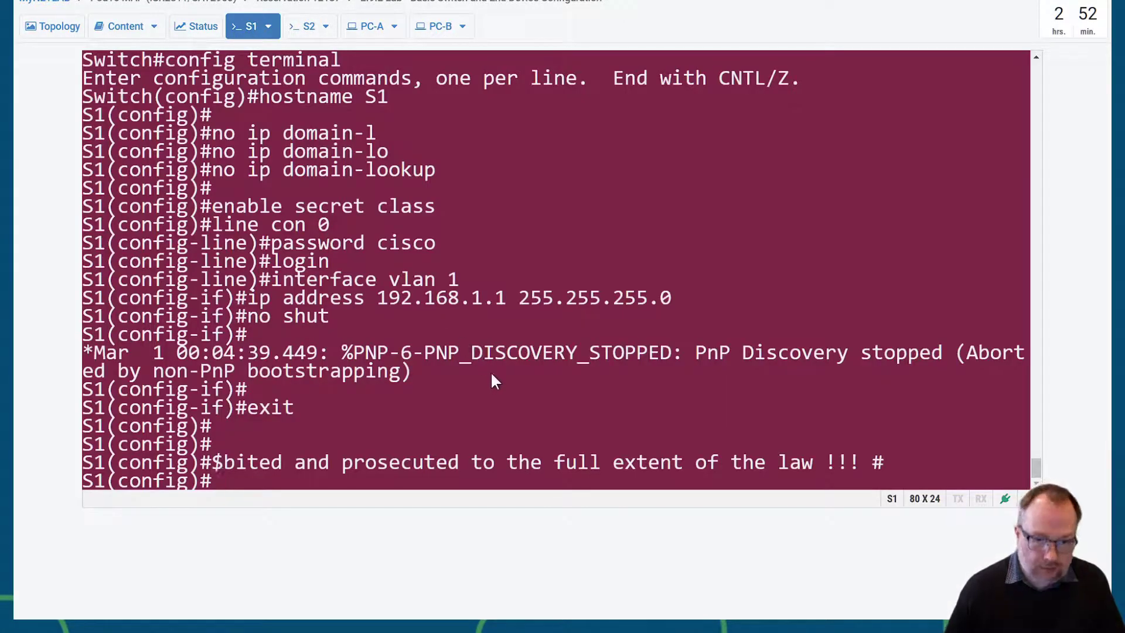
pyautogui.write('end')
pyautogui.press('Return')
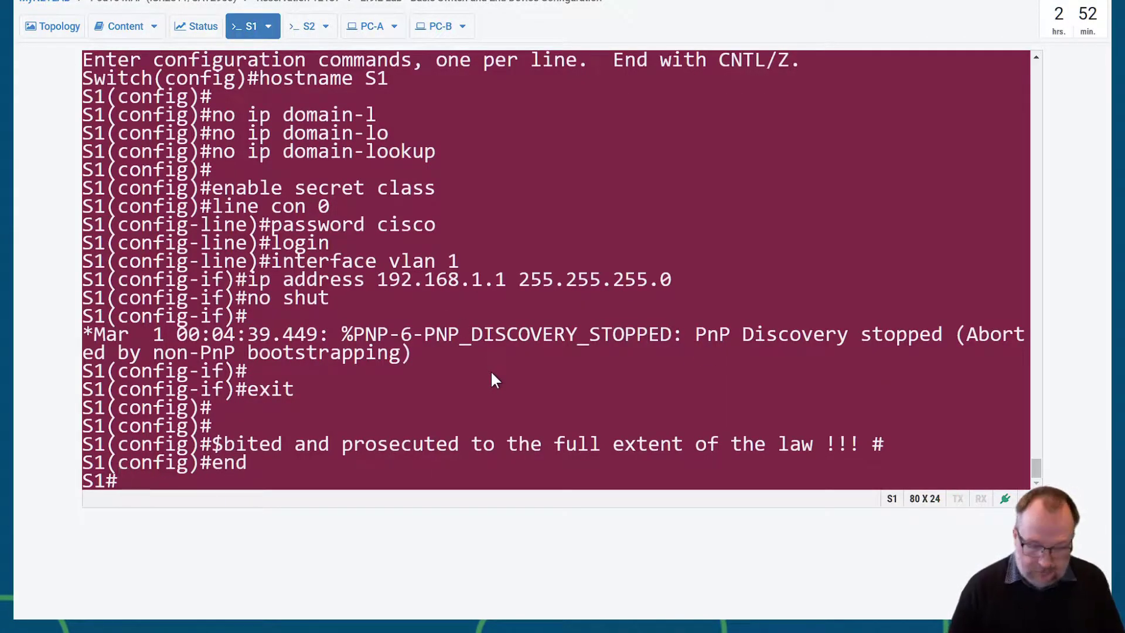
pyautogui.press('Return')
pyautogui.write('copy run s')
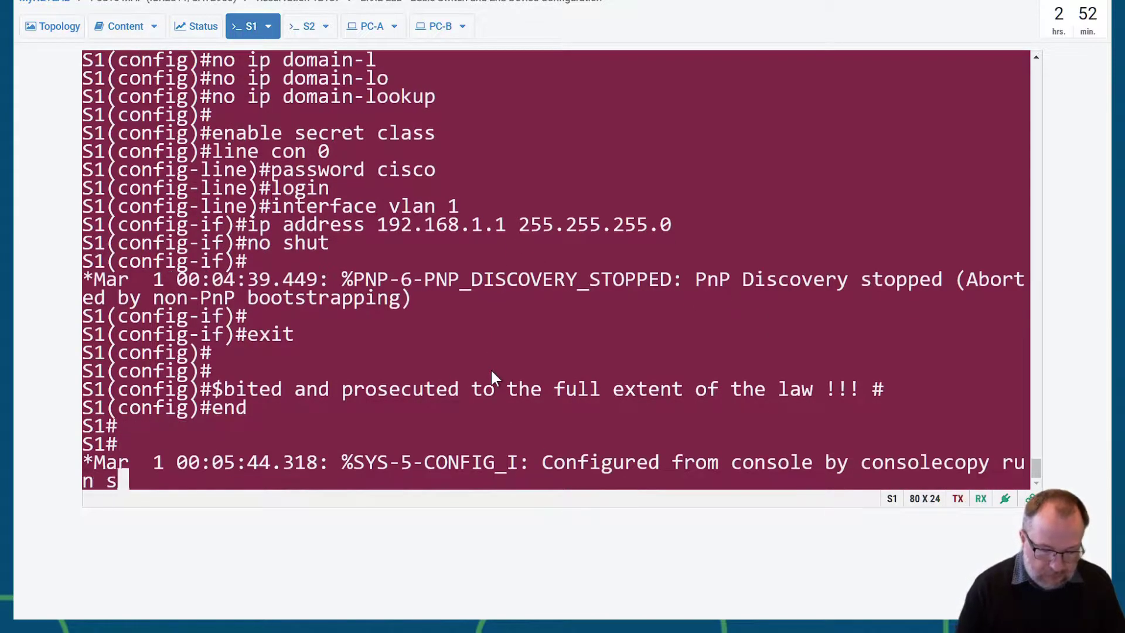
pyautogui.write('tar')
pyautogui.press('BackSpace')
pyautogui.press('BackSpace')
pyautogui.press('BackSpace')
pyautogui.press('BackSpace')
pyautogui.press('BackSpace')
pyautogui.press('BackSpace')
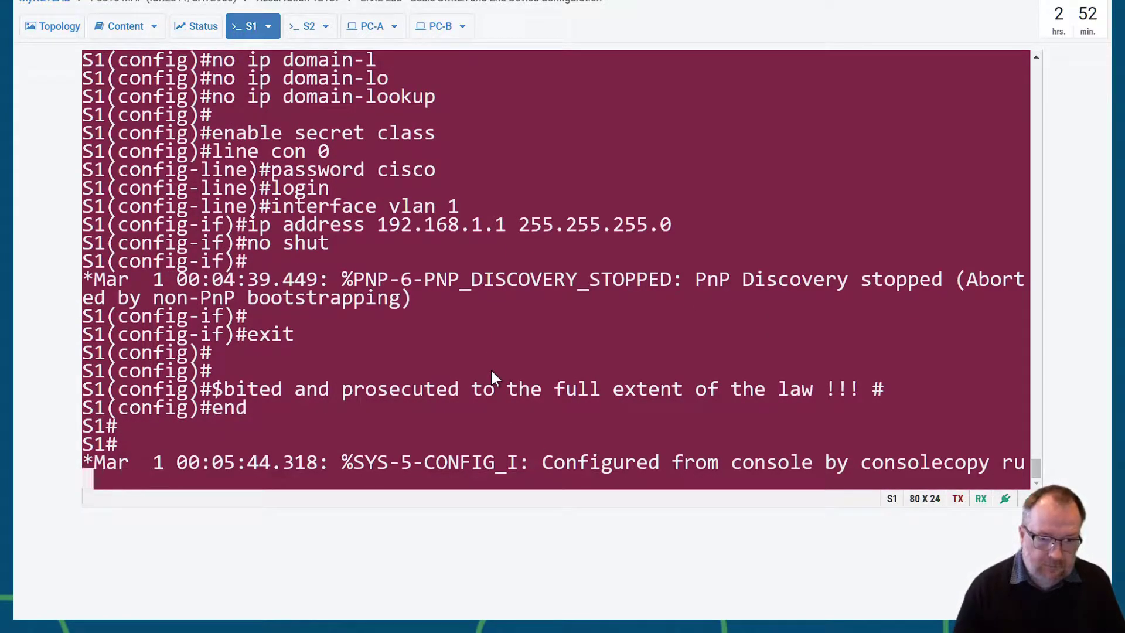
pyautogui.press('Return')
pyautogui.press('Return')
pyautogui.press('Return')
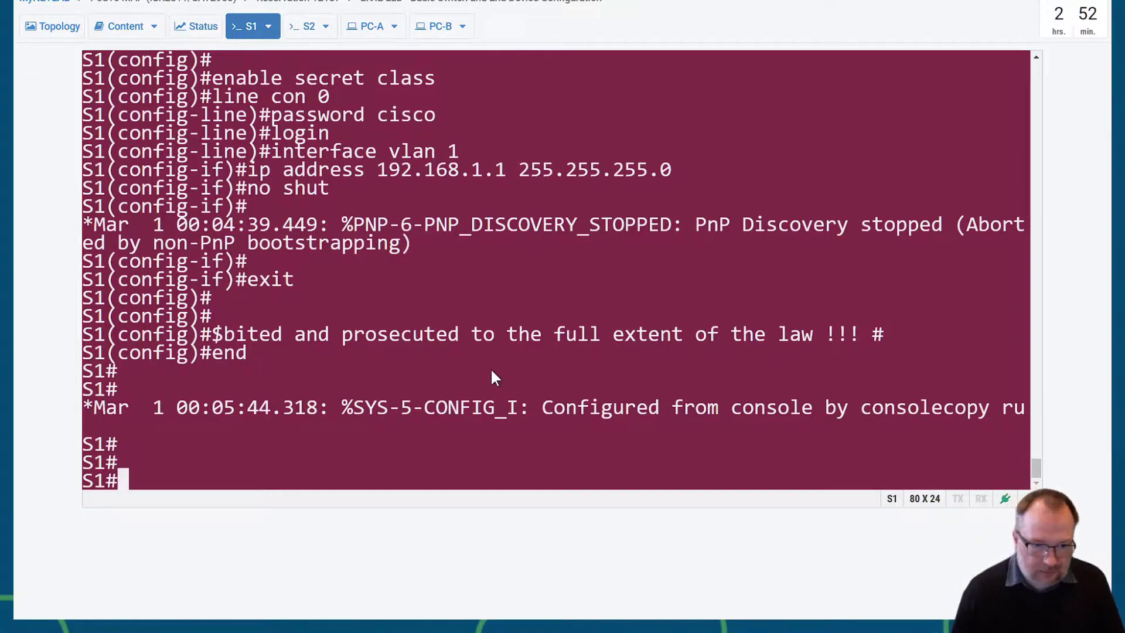
# - Apply logging synchronous to S1's console line 0, then end back to S1#
pyautogui.write('conf t')
pyautogui.press('Return')
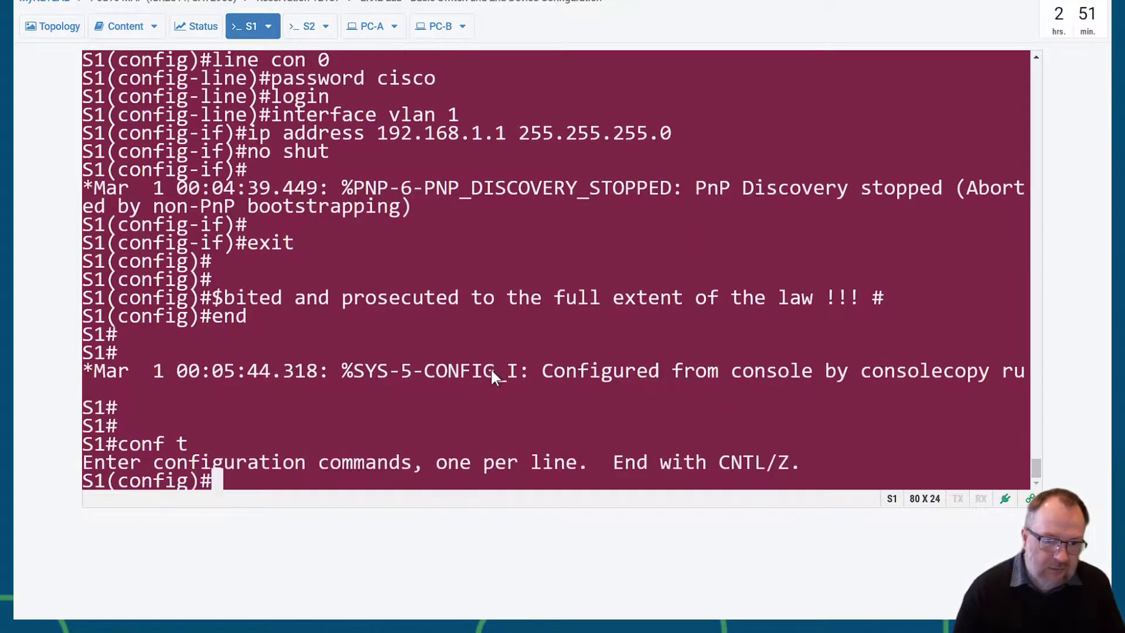
pyautogui.write('lin')
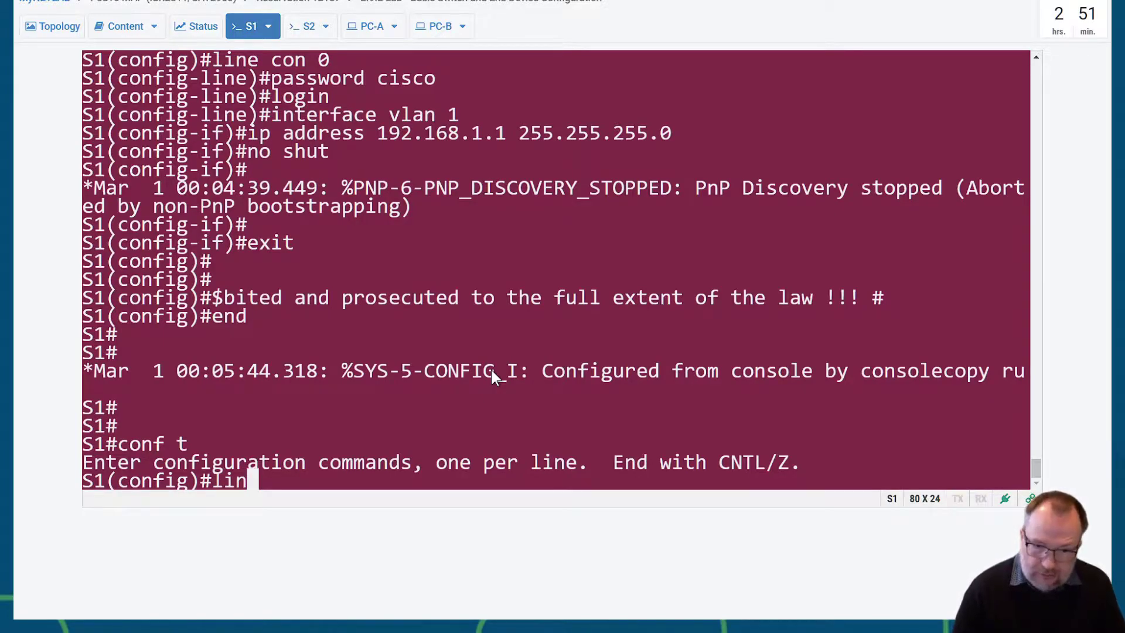
pyautogui.write('e con 0')
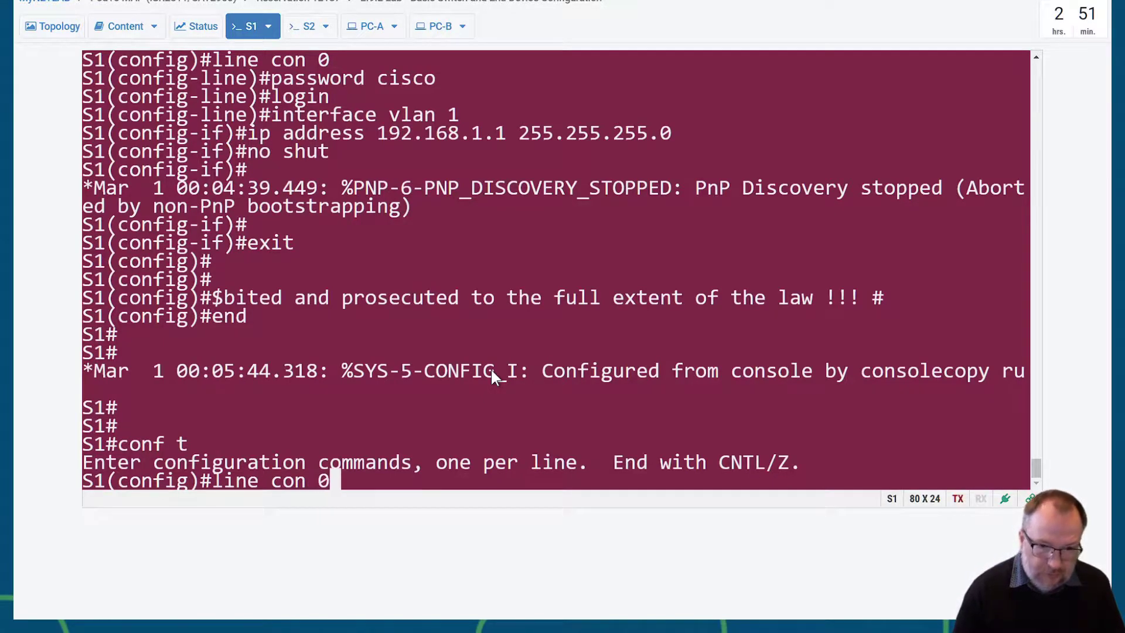
pyautogui.press('Return')
pyautogui.write('logg')
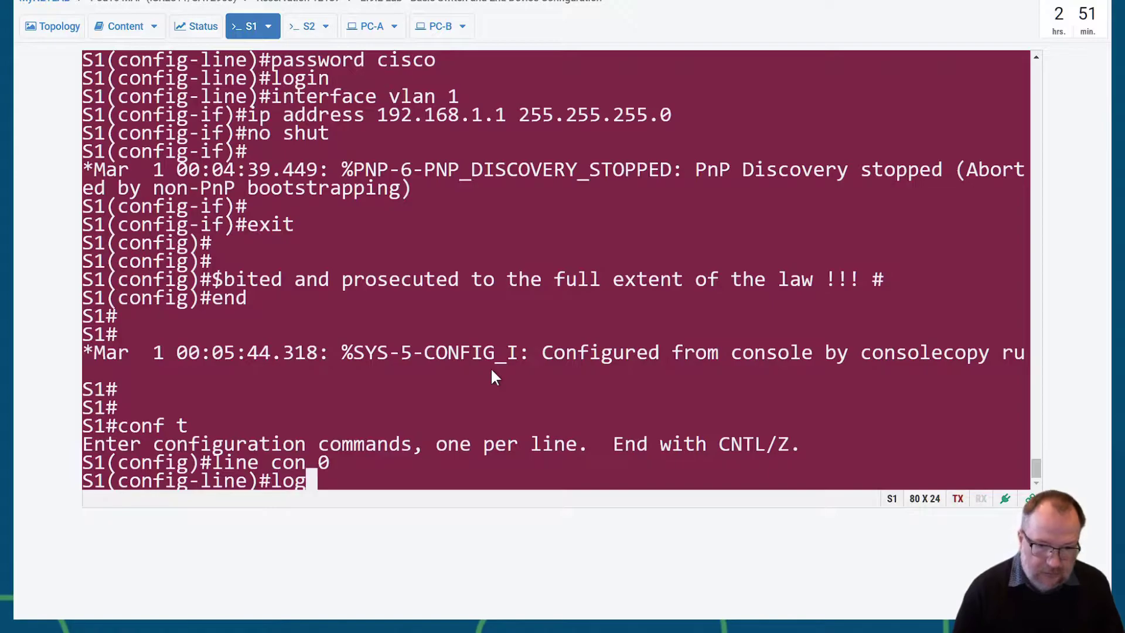
pyautogui.press('Tab')
pyautogui.write('sync')
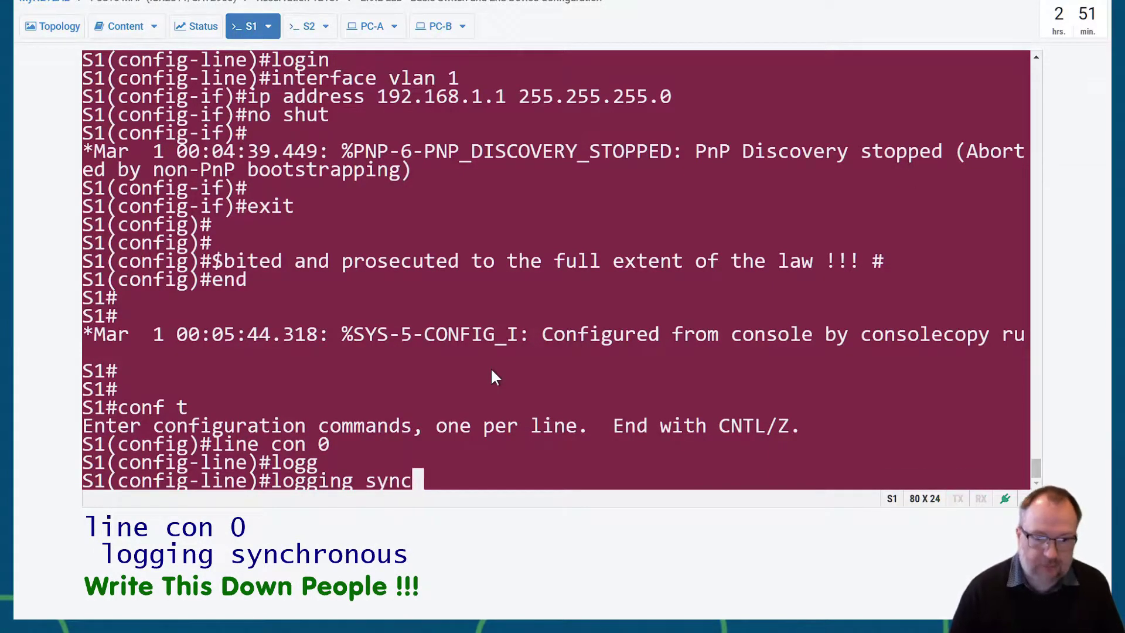
pyautogui.press('Return')
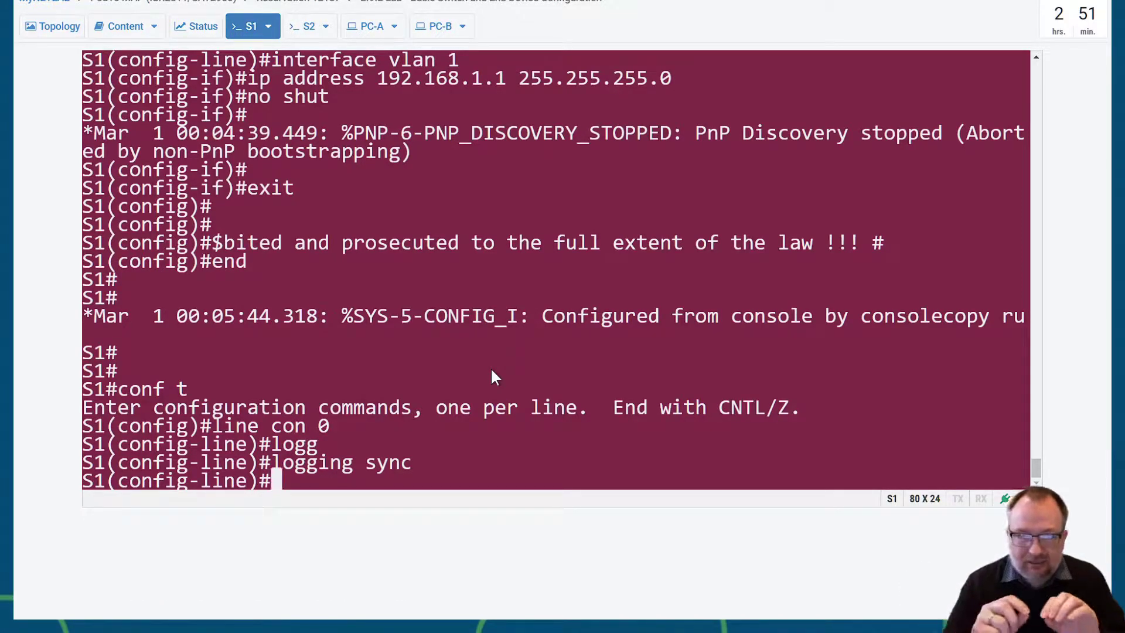
pyautogui.write('ed')
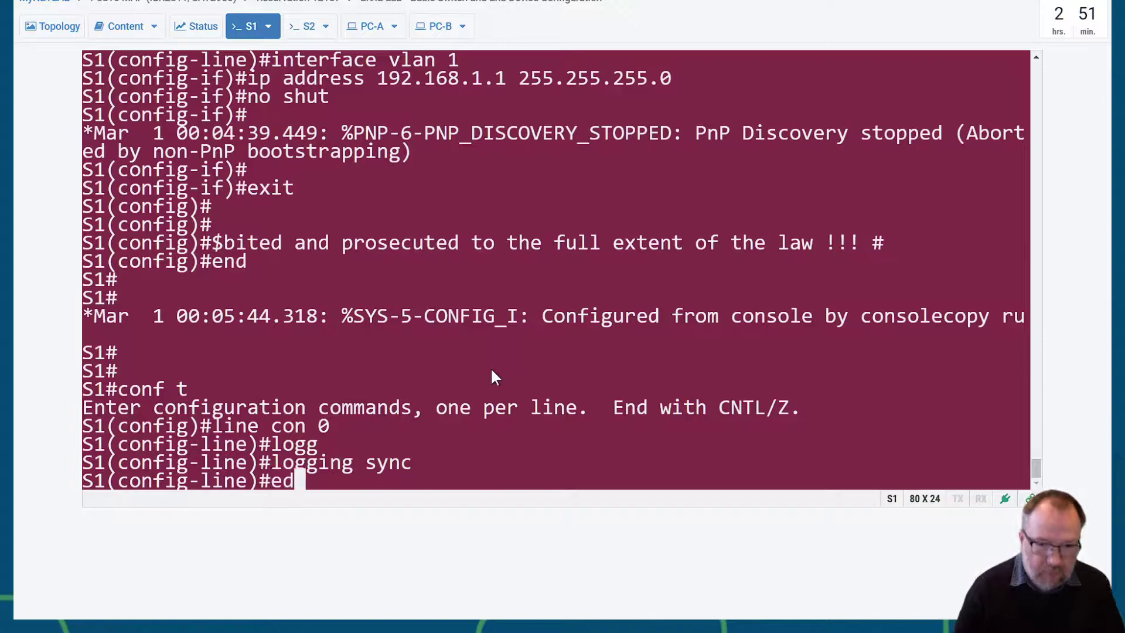
pyautogui.write('n')
pyautogui.press('BackSpace')
pyautogui.press('BackSpace')
pyautogui.write('nd')
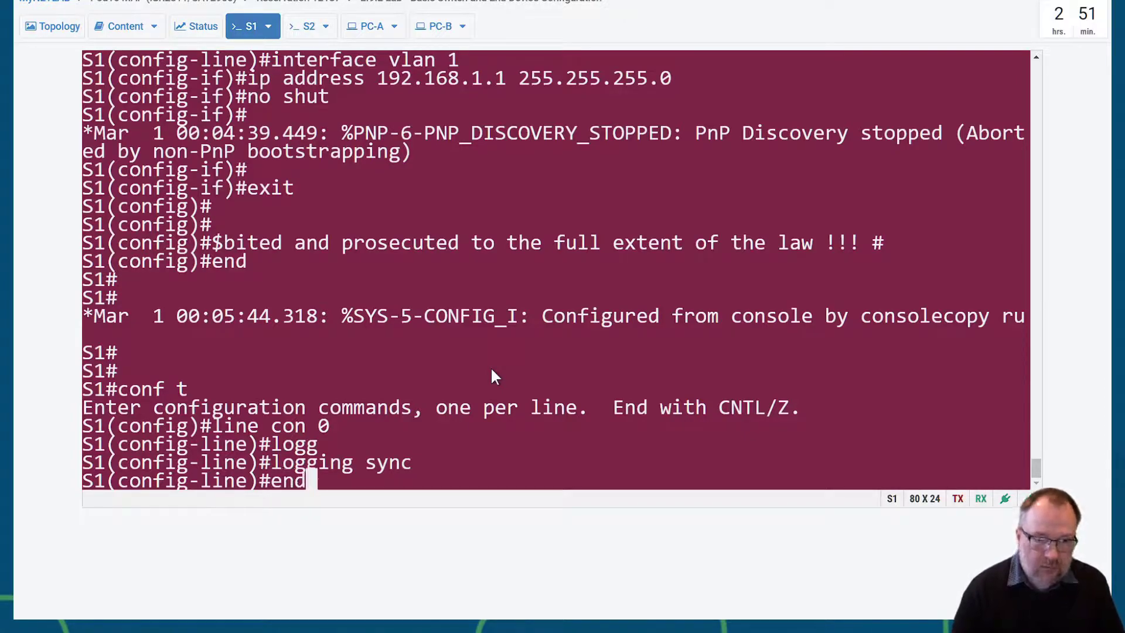
pyautogui.press('Return')
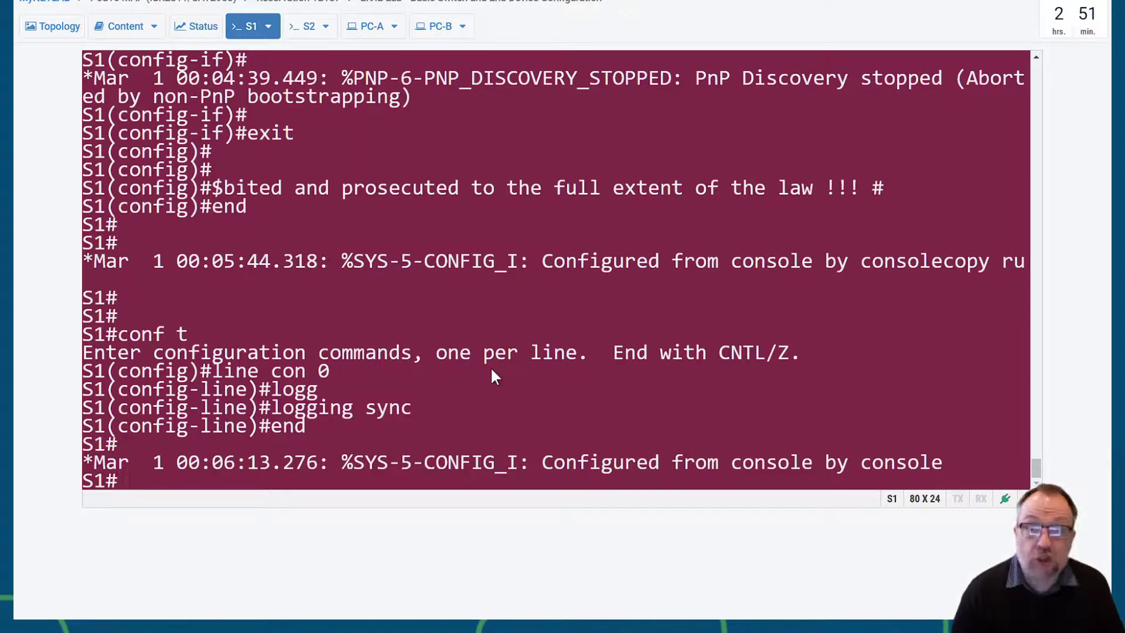
# - Save S1's running-config to startup-config with copy run start, keeping the default filename
pyautogui.write('conf')
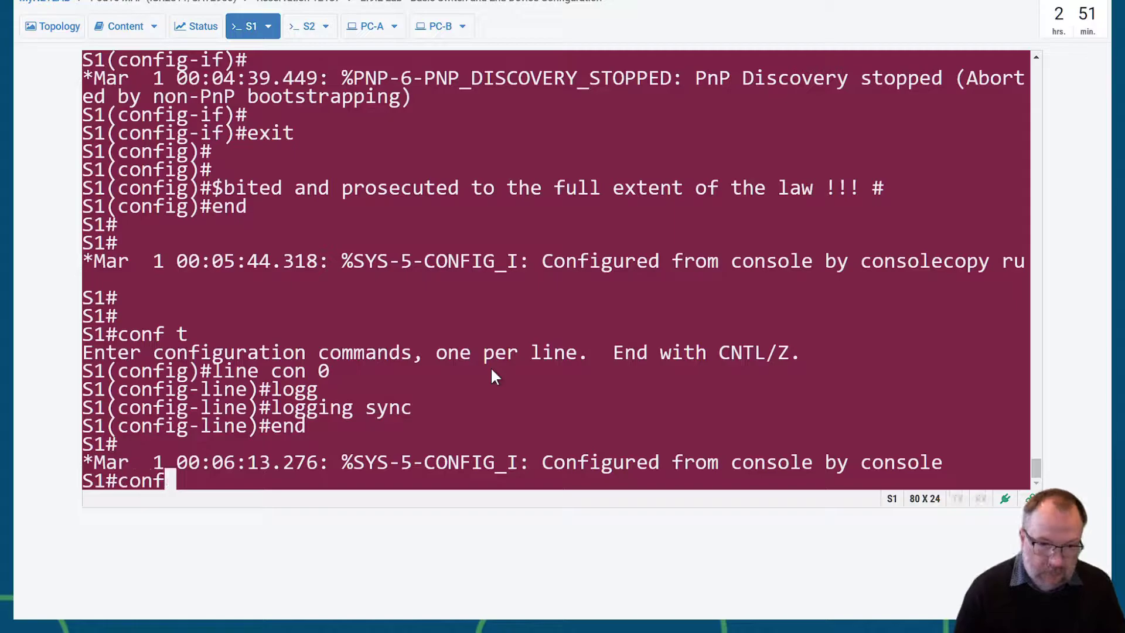
pyautogui.press('BackSpace')
pyautogui.press('BackSpace')
pyautogui.press('BackSpace')
pyautogui.write('opy run st')
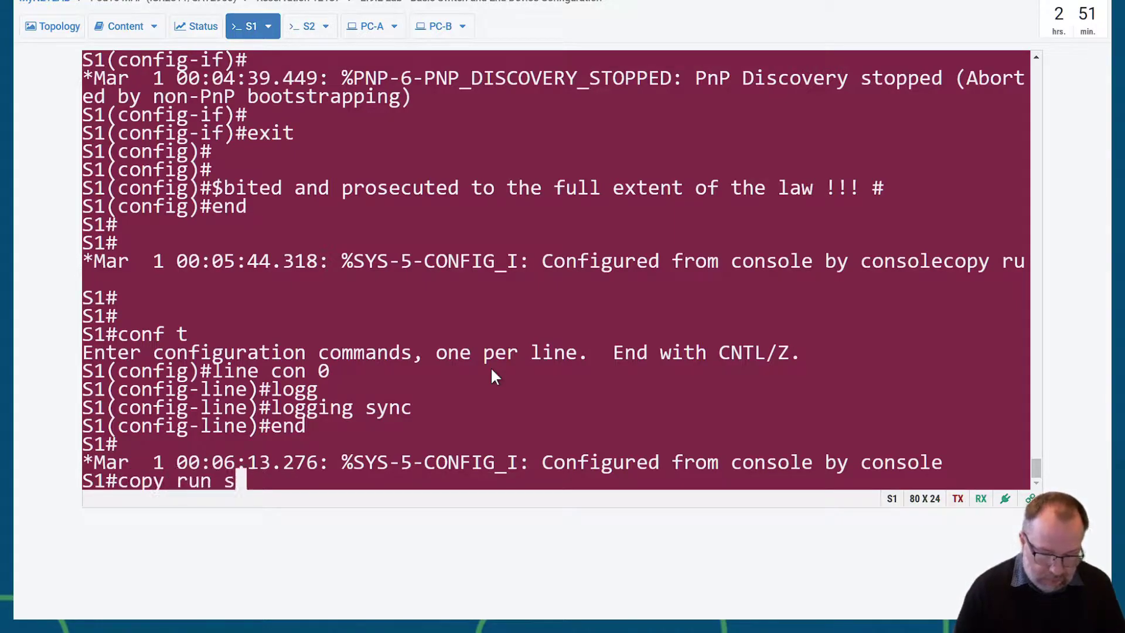
pyautogui.press('BackSpace')
pyautogui.press('BackSpace')
pyautogui.press('BackSpace')
pyautogui.press('Tab')
pyautogui.write('sta')
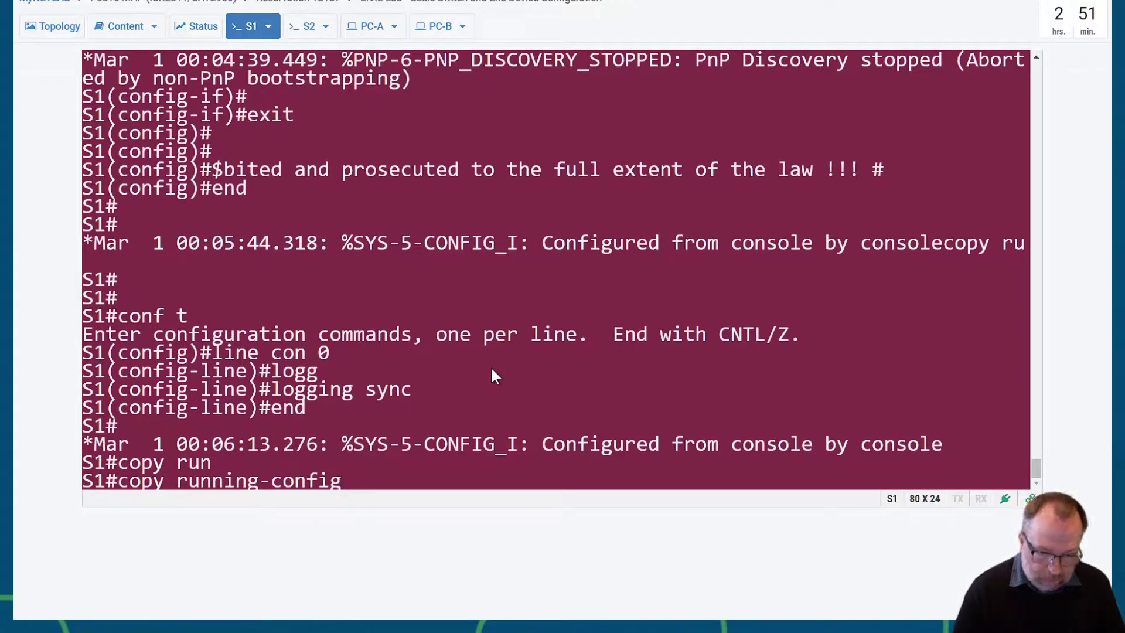
pyautogui.press('Tab')
pyautogui.press('Return')
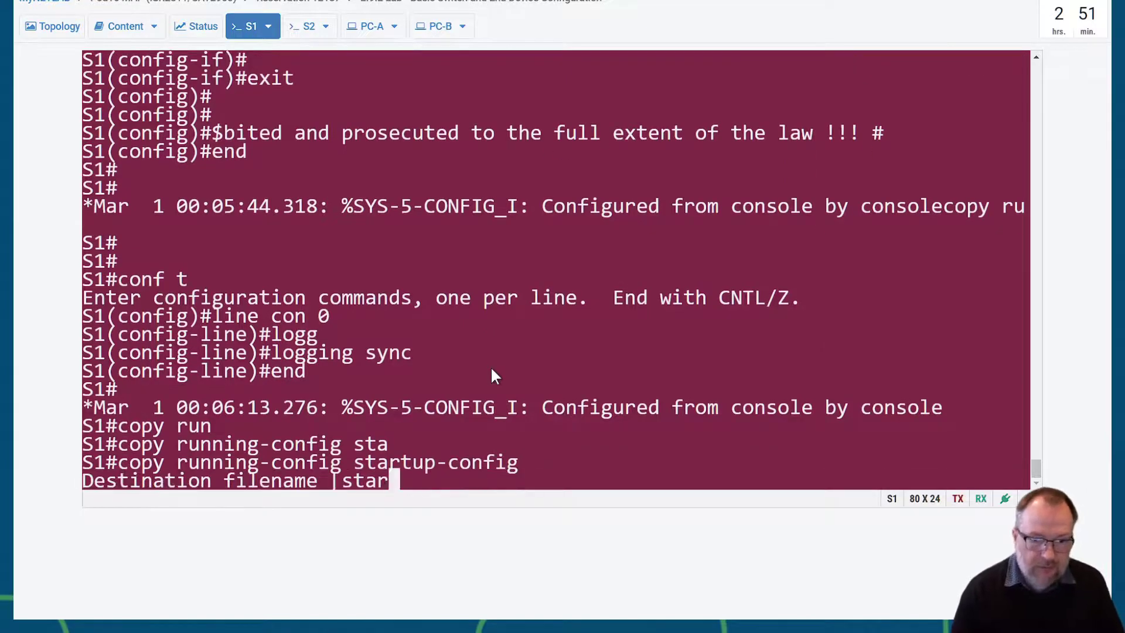
pyautogui.press('Return')
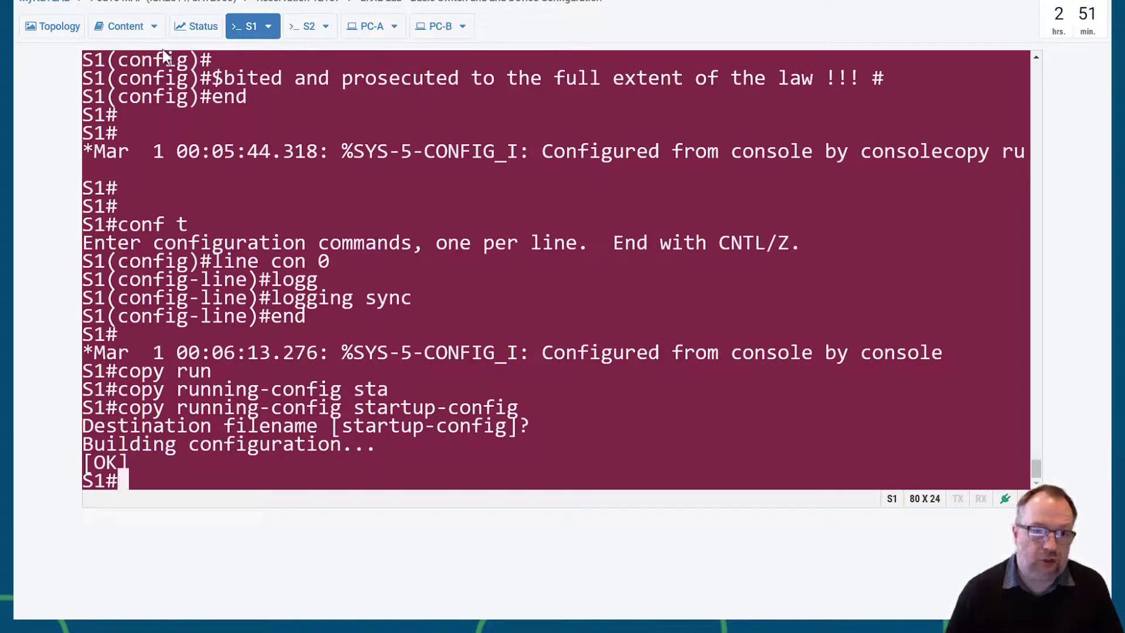
# - Read step h in the lab guide, then return to the S1 console
pyautogui.click(117, 25)
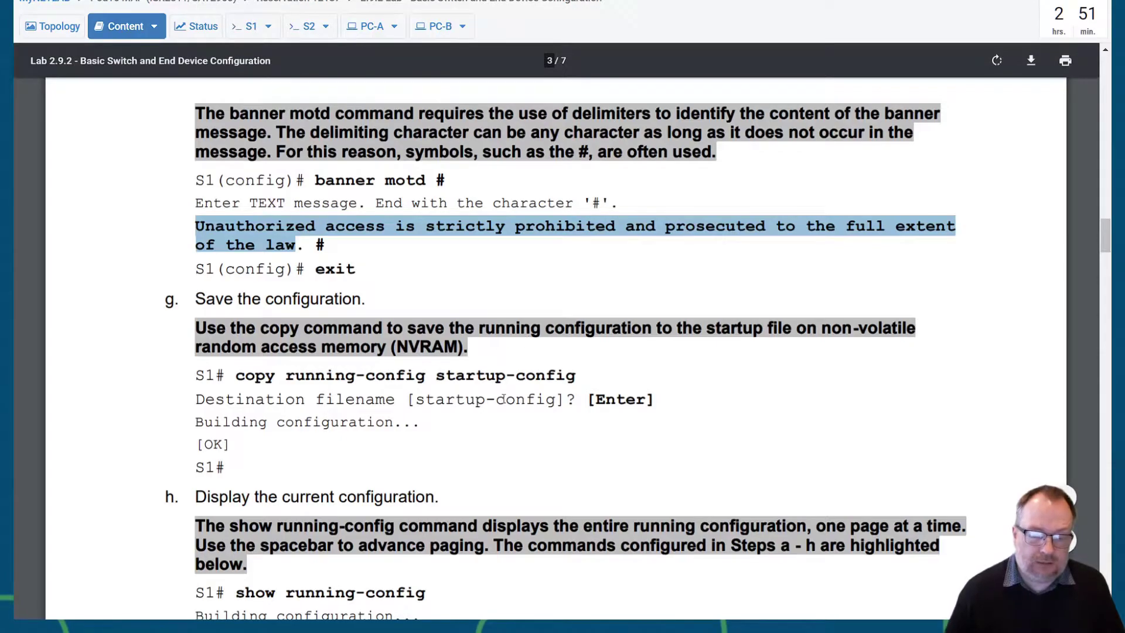
pyautogui.scroll(-5, 528, 387)
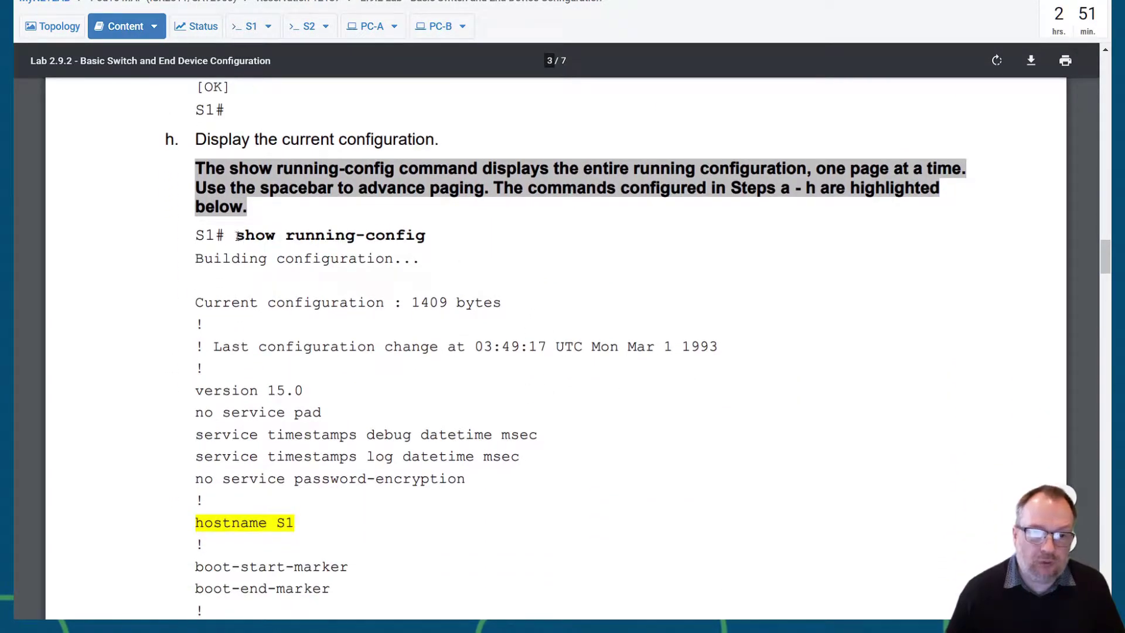
pyautogui.click(251, 25)
# - Run show running-config on S1 and check the VLAN 1 192.168.1.1 address and banner lines
pyautogui.press('Return')
pyautogui.write('show run')
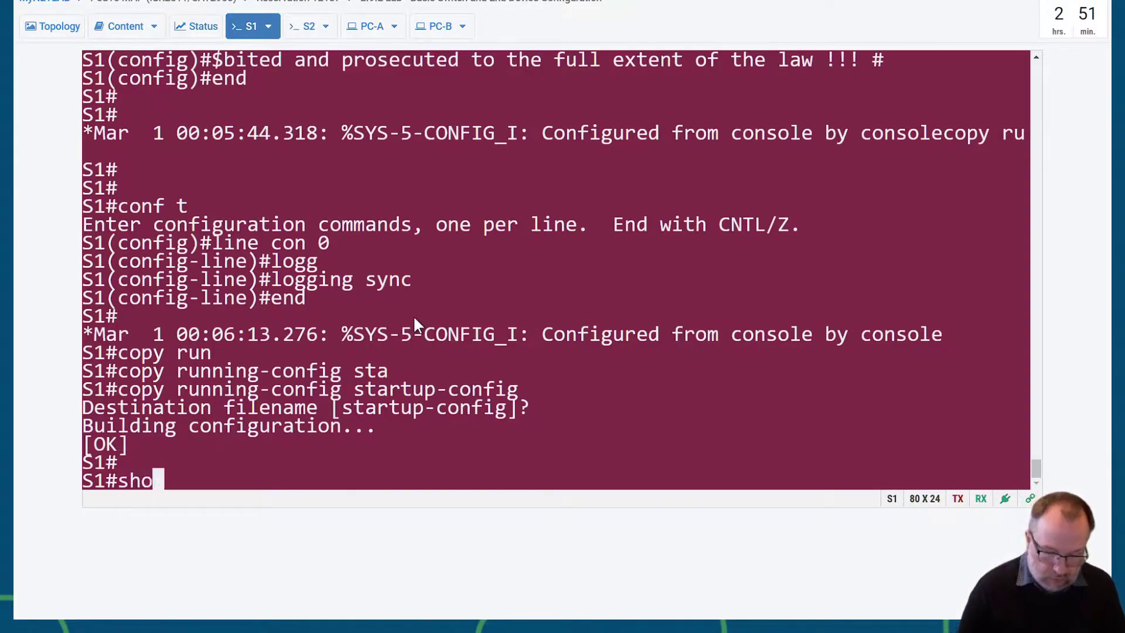
pyautogui.press('Tab')
pyautogui.press('Return')
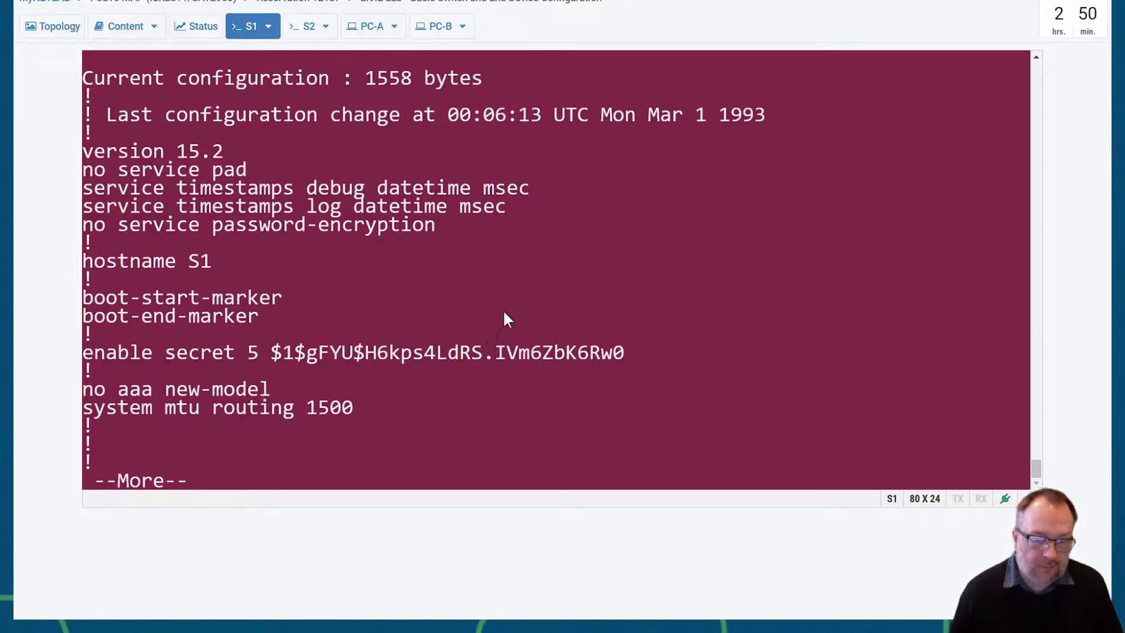
pyautogui.press('space')
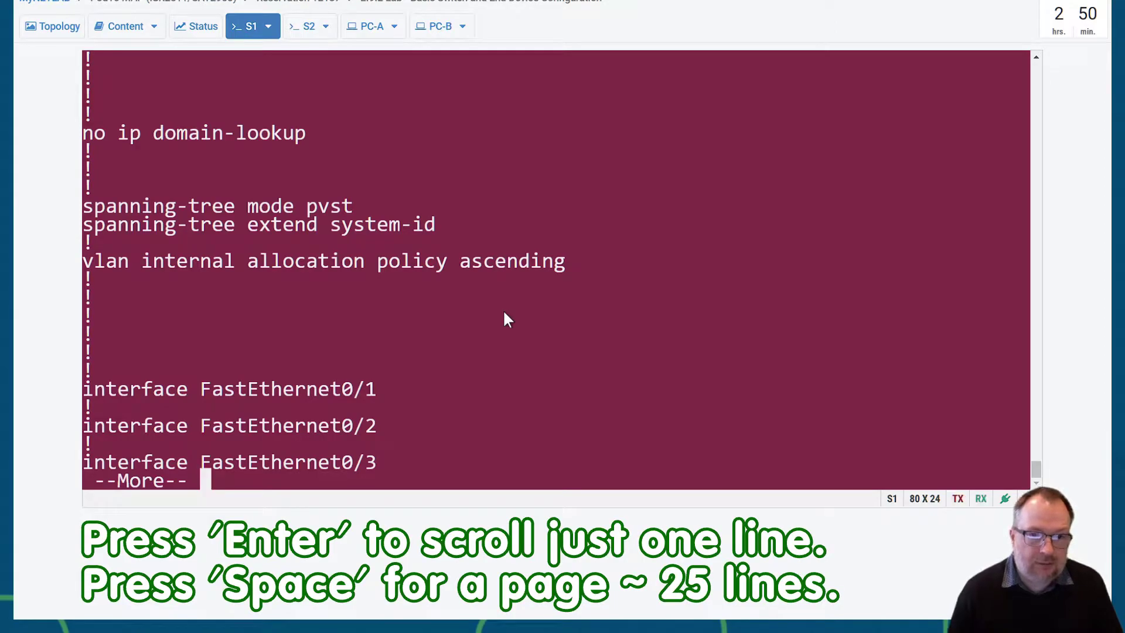
pyautogui.press('space')
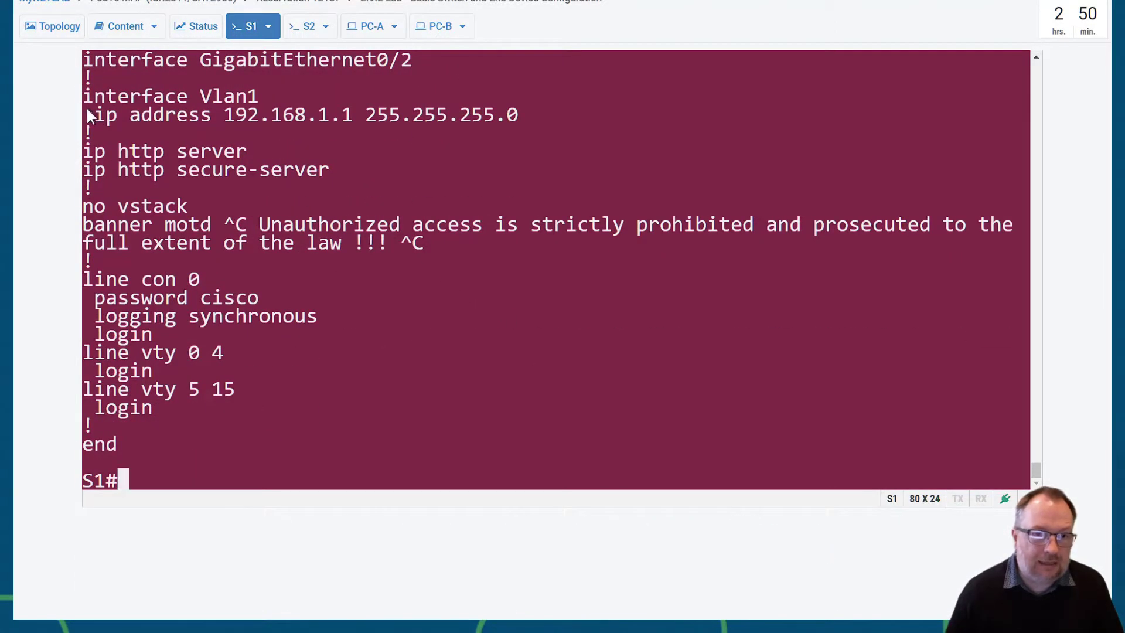
pyautogui.moveTo(85, 98); pyautogui.dragTo(446, 115)
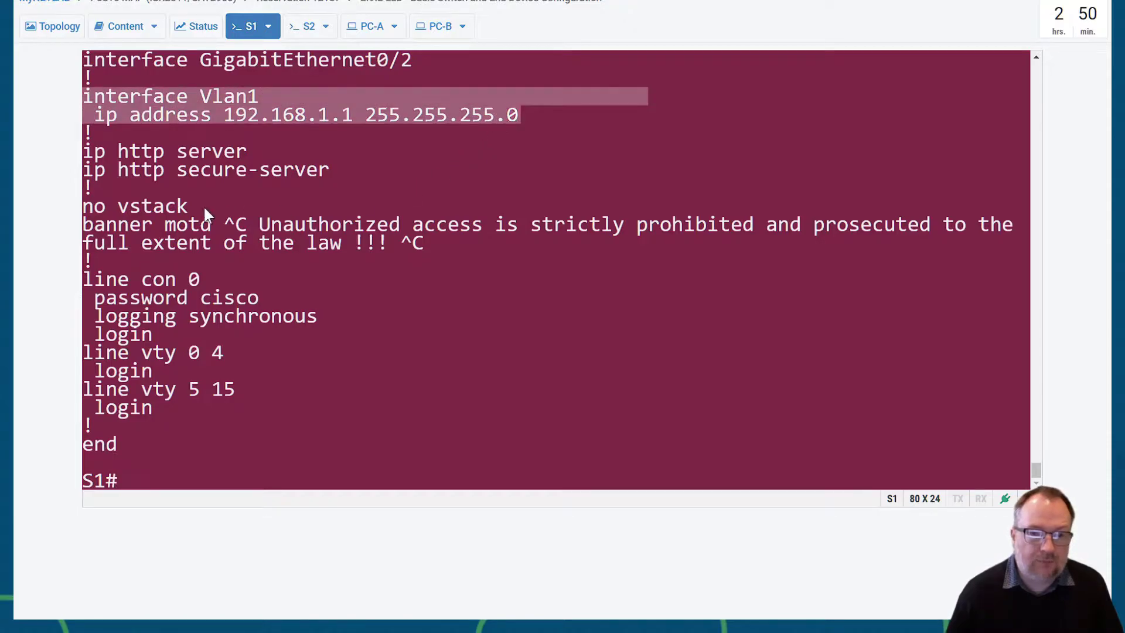
pyautogui.moveTo(84, 225); pyautogui.dragTo(437, 244)
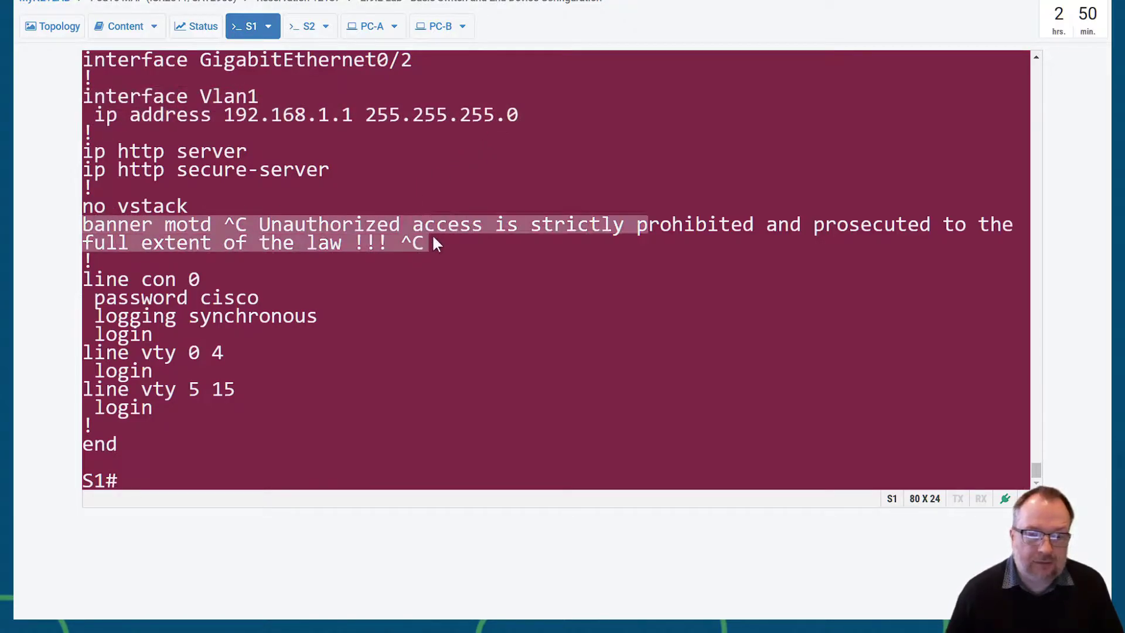
pyautogui.click(374, 297)
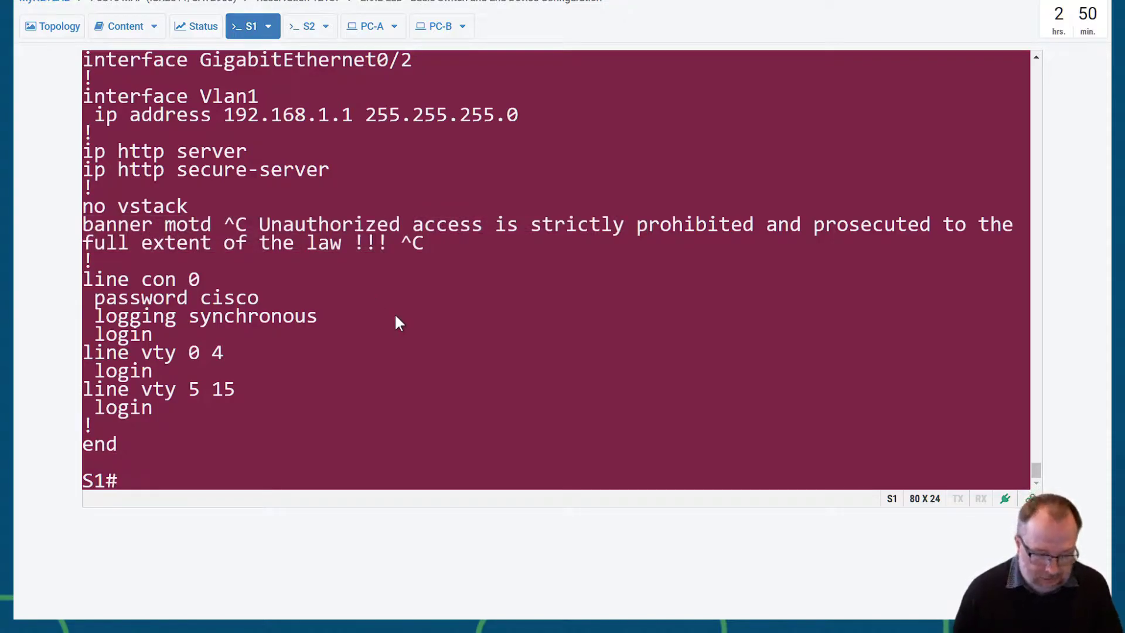
# - Exit S1's console session and log back in with the console password
pyautogui.write('exit')
pyautogui.press('Return')
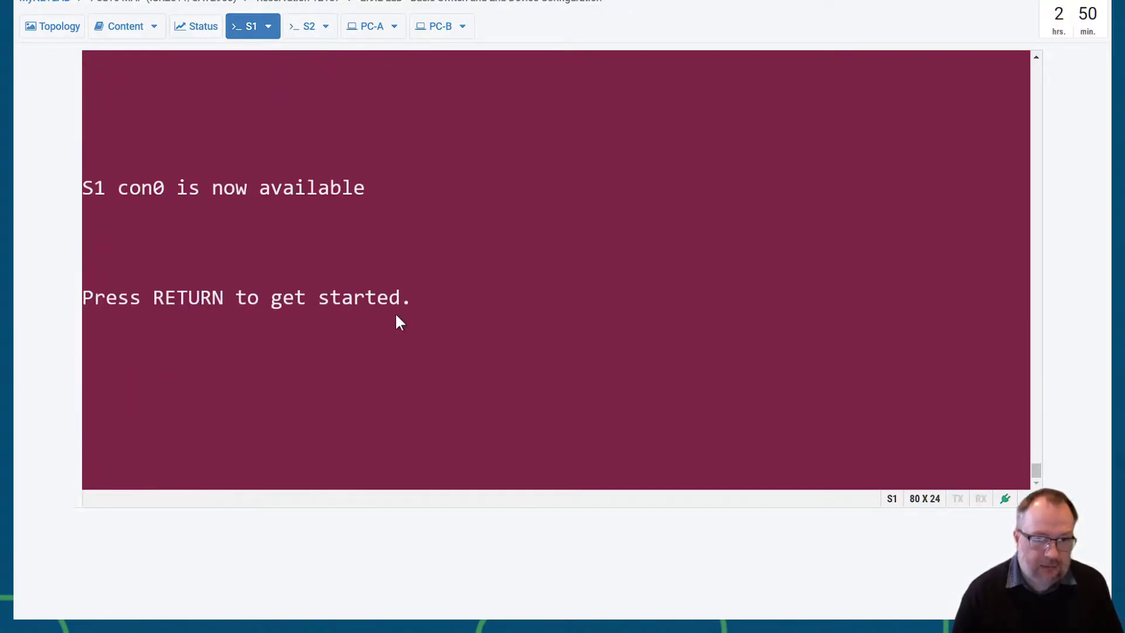
pyautogui.press('Return')
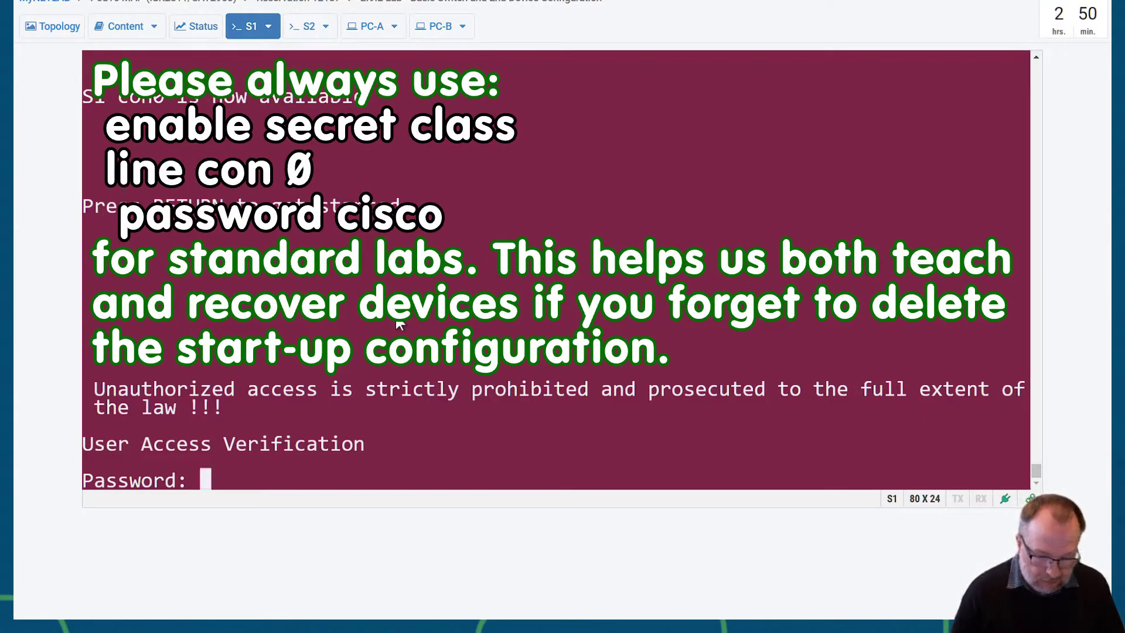
pyautogui.write('cisco')
pyautogui.press('Return')
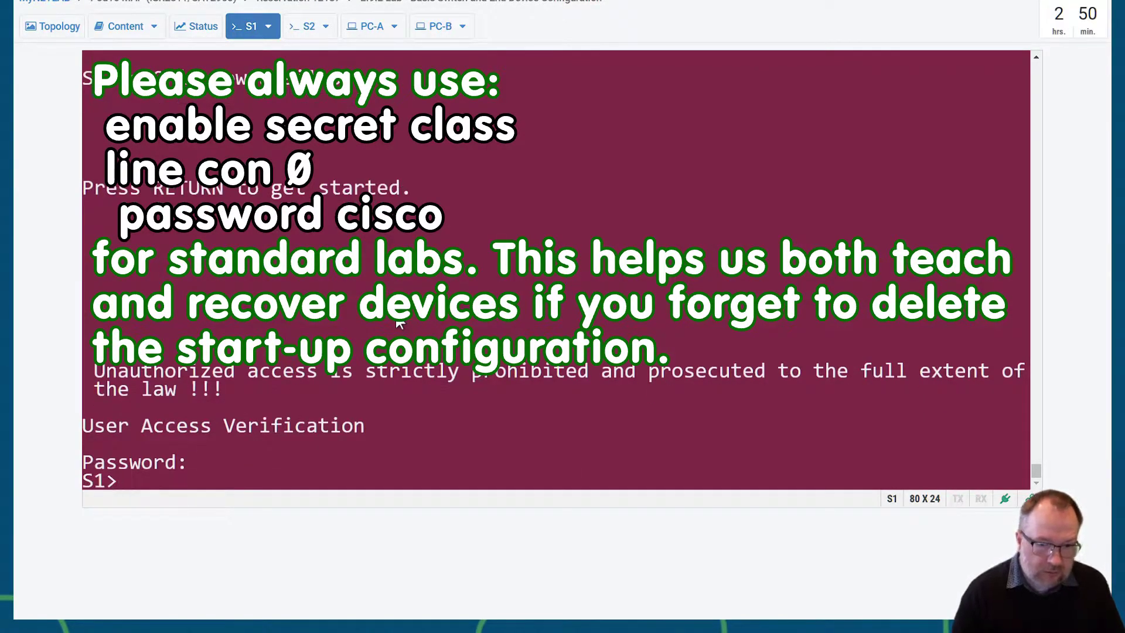
pyautogui.press('Return')
pyautogui.press('Return')
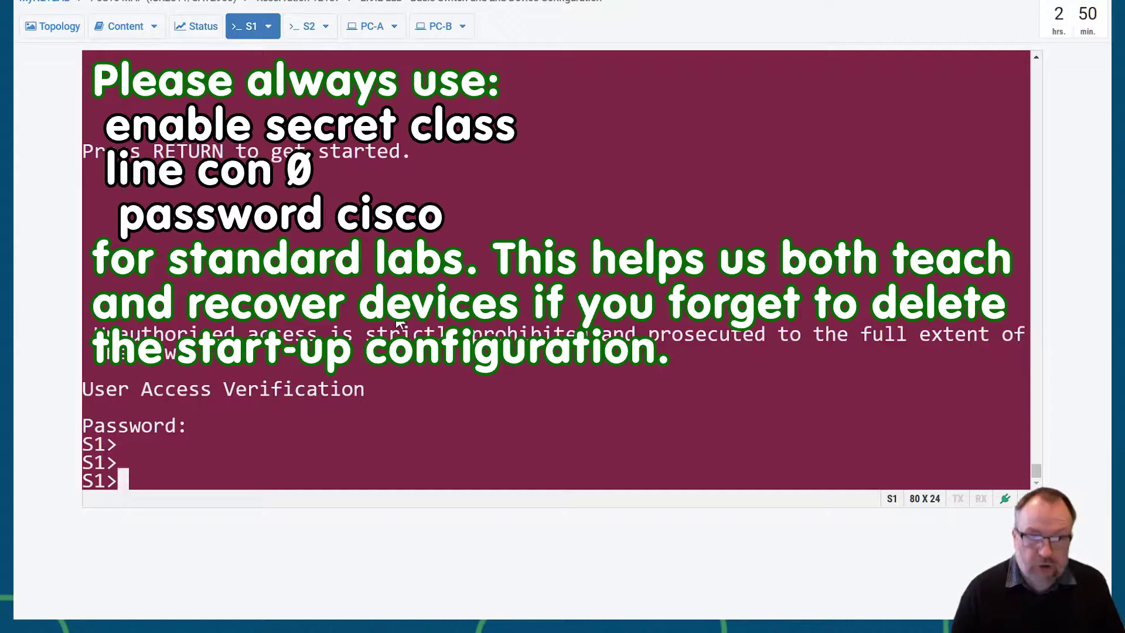
# - Enter privileged EXEC mode on S1 using the enable secret
pyautogui.write('enable')
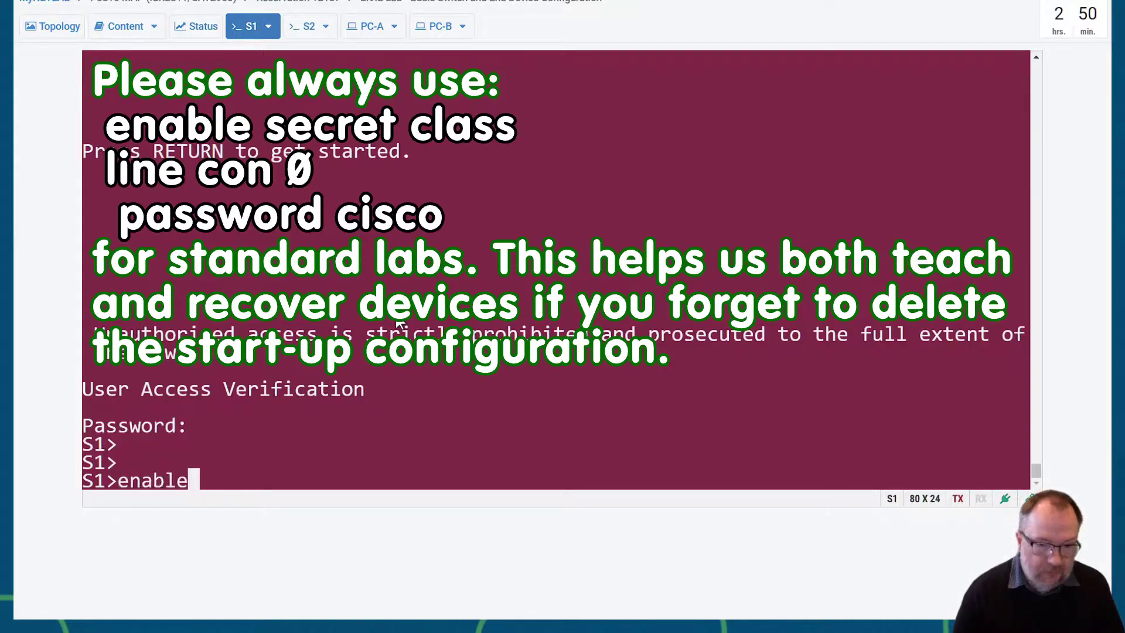
pyautogui.press('Return')
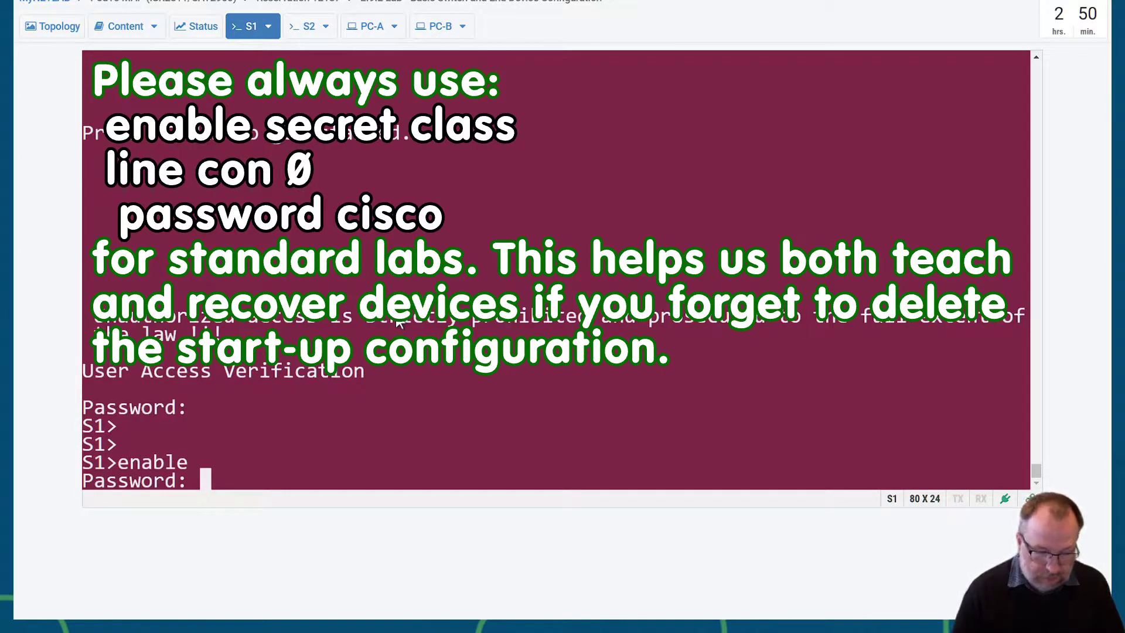
pyautogui.write('class')
pyautogui.press('Return')
pyautogui.press('Return')
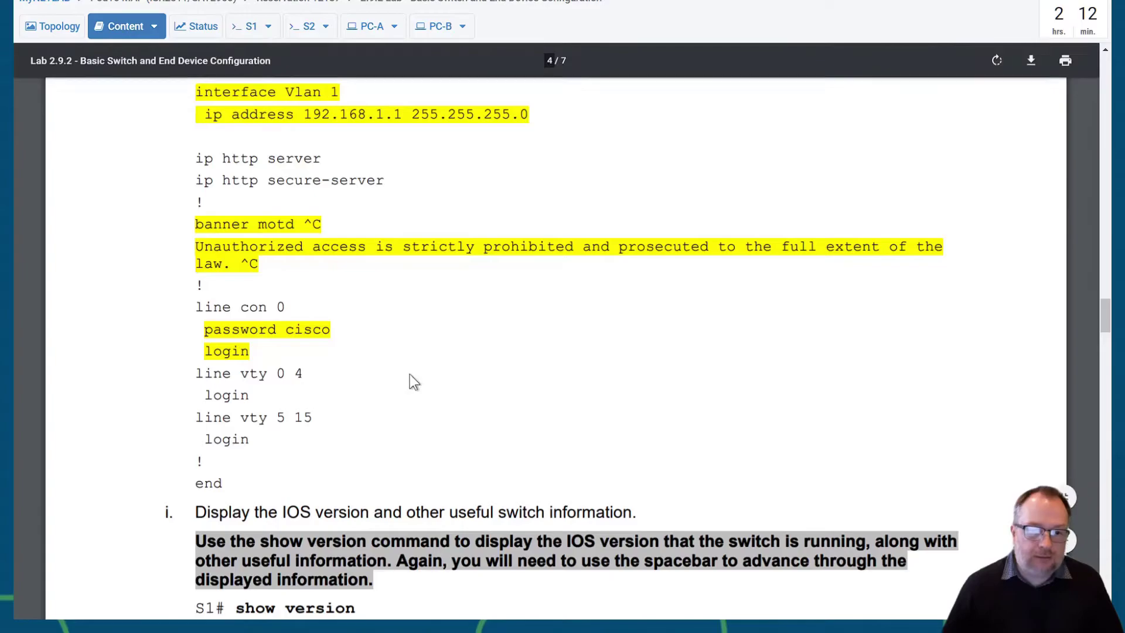
# - Find step i's show version command in the lab guide, then go back to the S1 console
pyautogui.scroll(-1, 409, 374)
pyautogui.scroll(-5, 410, 374)
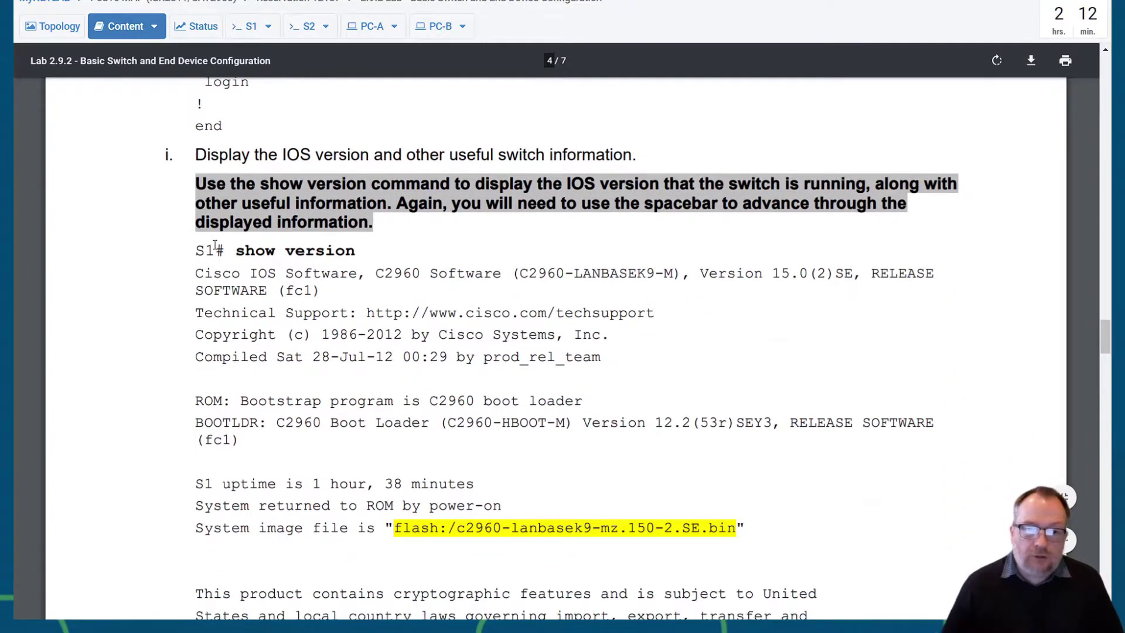
pyautogui.moveTo(235, 251); pyautogui.dragTo(354, 252)
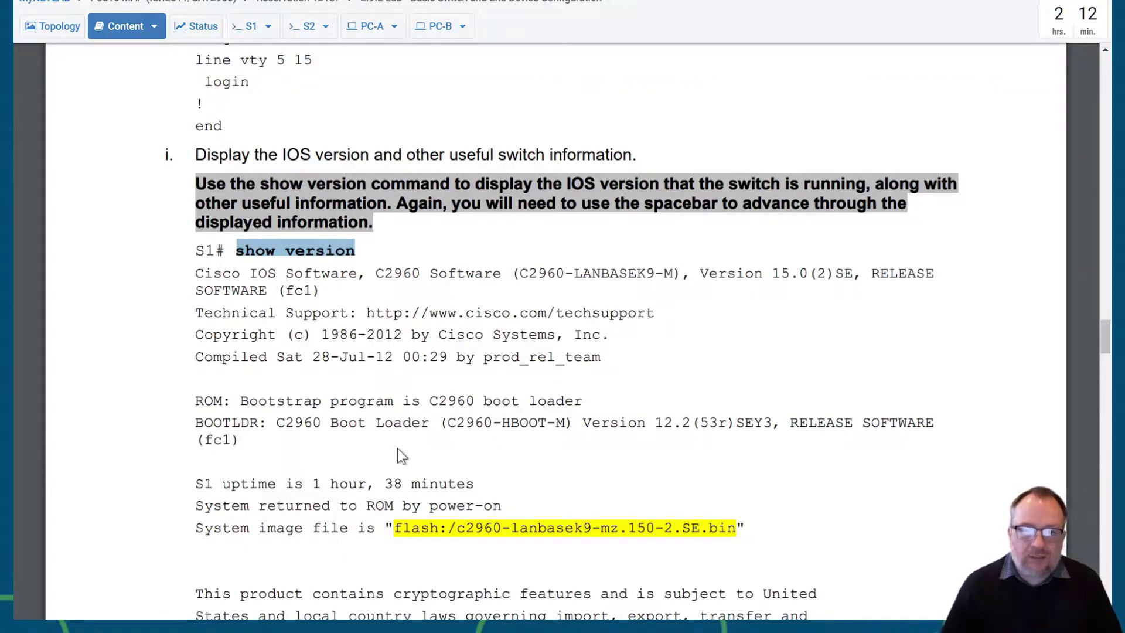
pyautogui.scroll(-4, 397, 448)
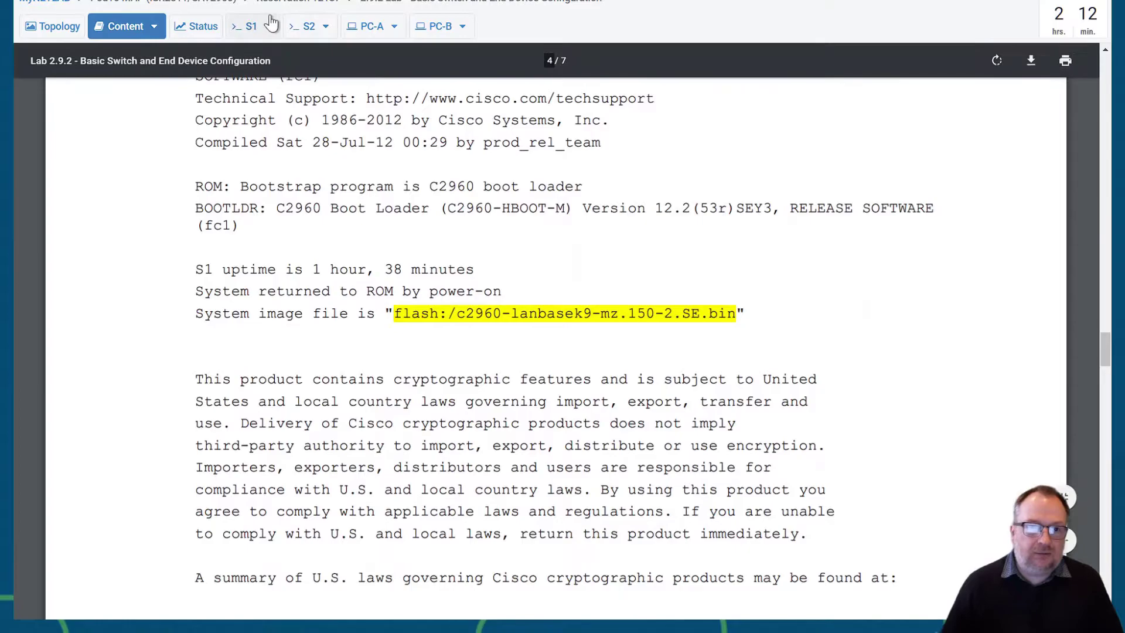
pyautogui.click(269, 22)
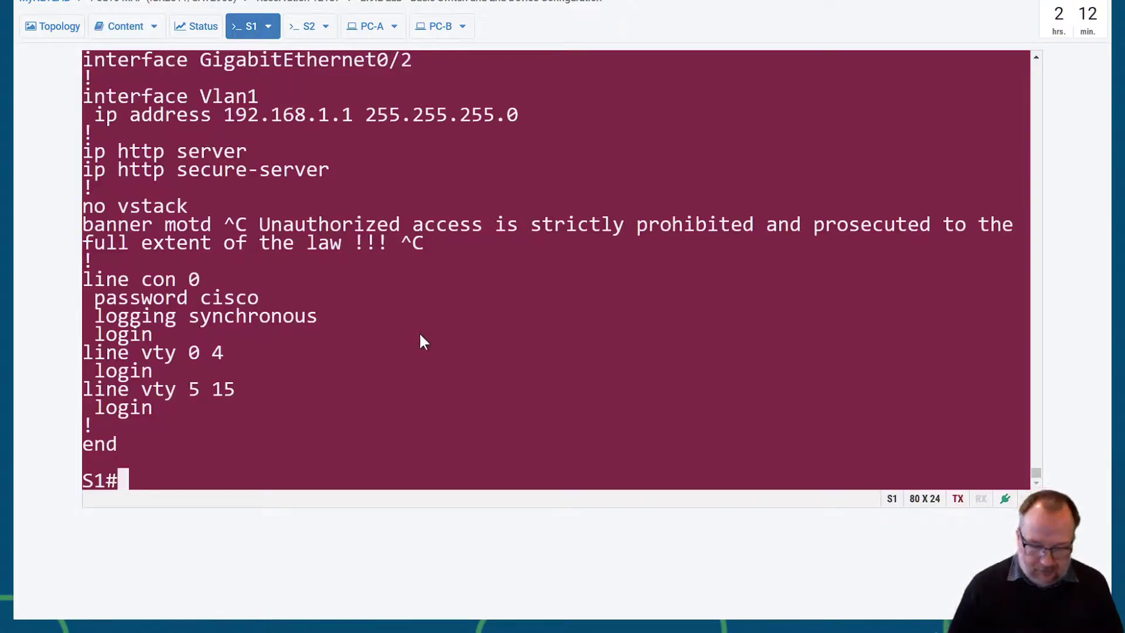
# - Run show version on S1 and page through it, confirming IOS 15.2(2)E7 on the WS-C2960+24TC-L
pyautogui.press('Return')
pyautogui.write('show version')
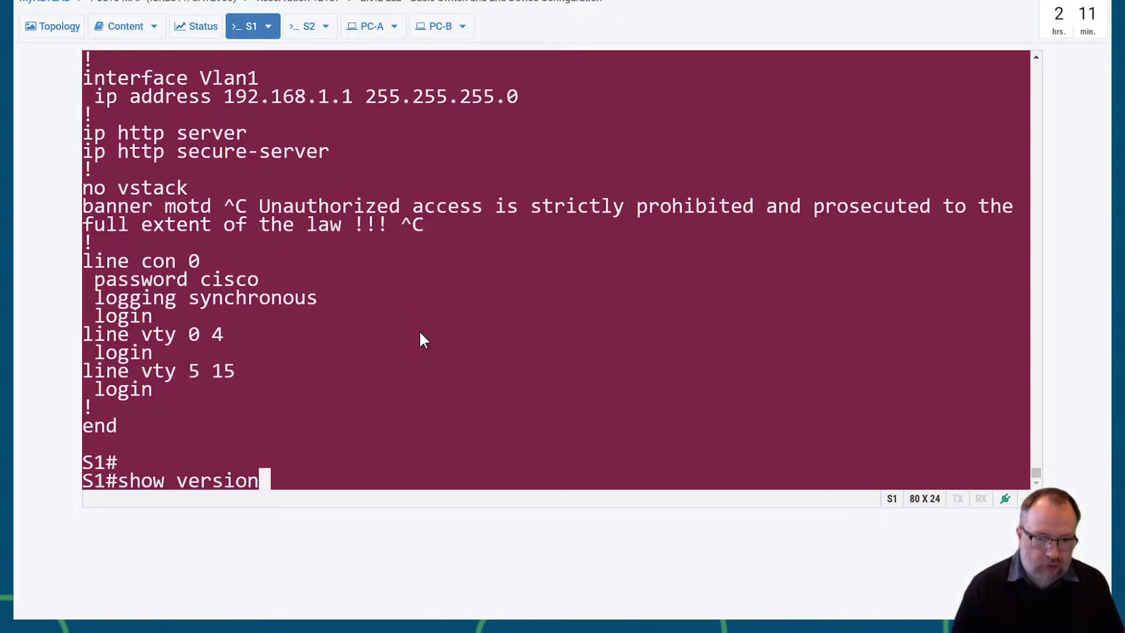
pyautogui.press('Return')
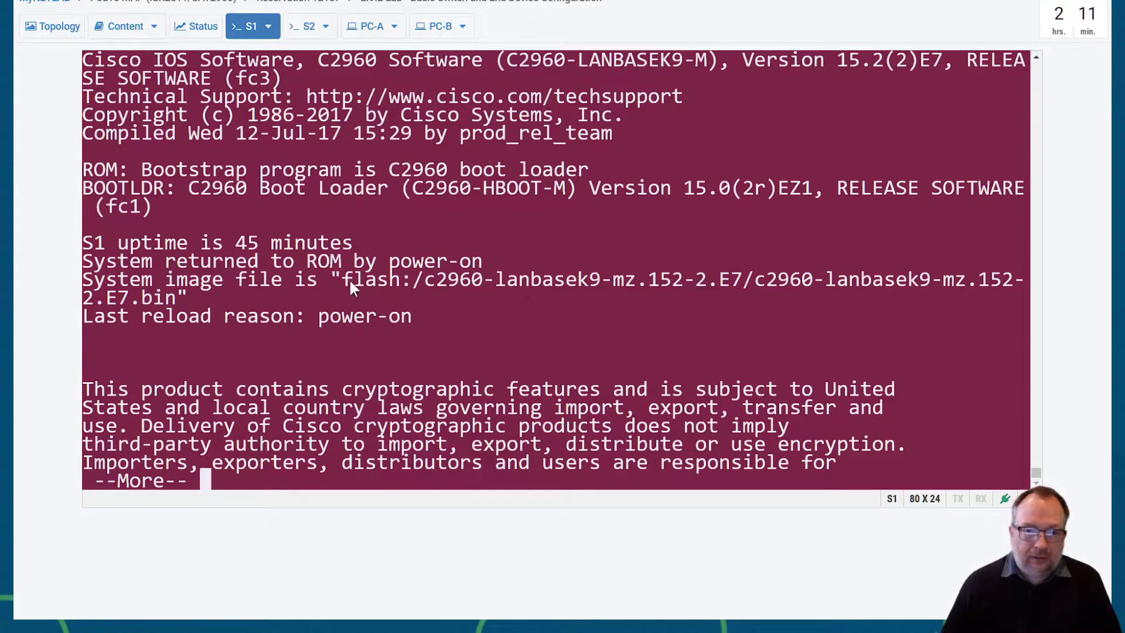
pyautogui.moveTo(343, 280); pyautogui.dragTo(619, 279)
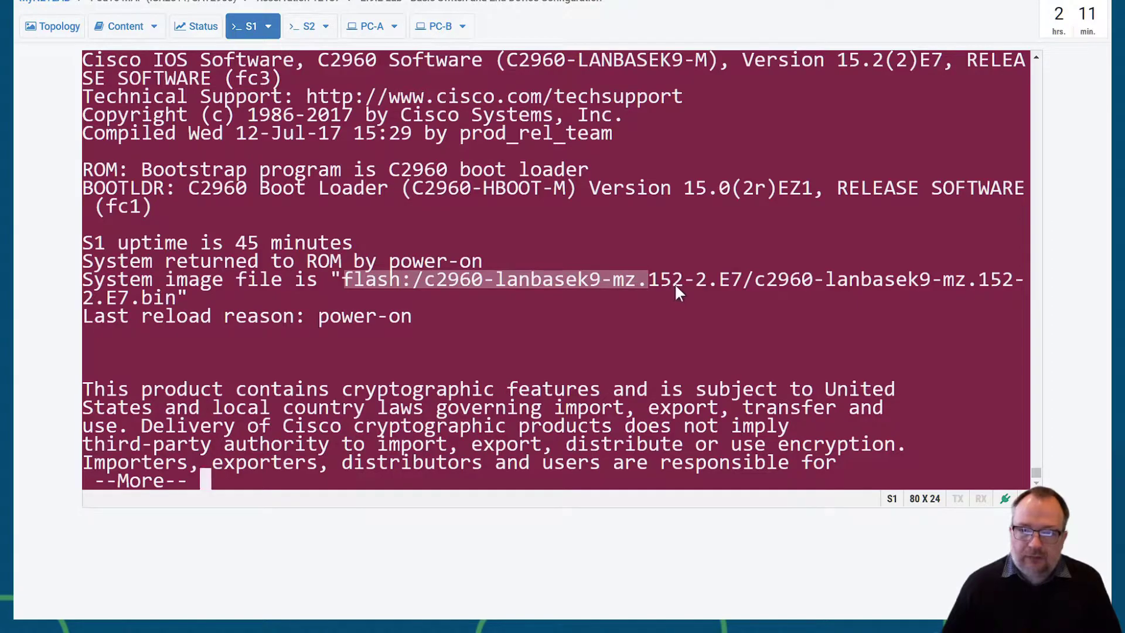
pyautogui.click(470, 306)
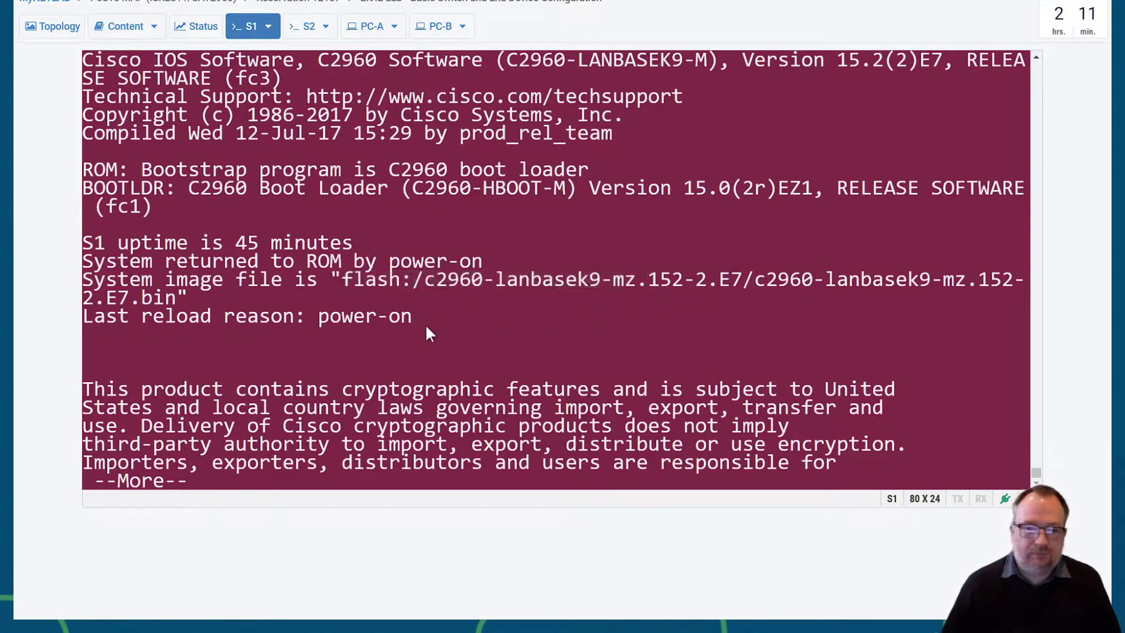
pyautogui.press('space')
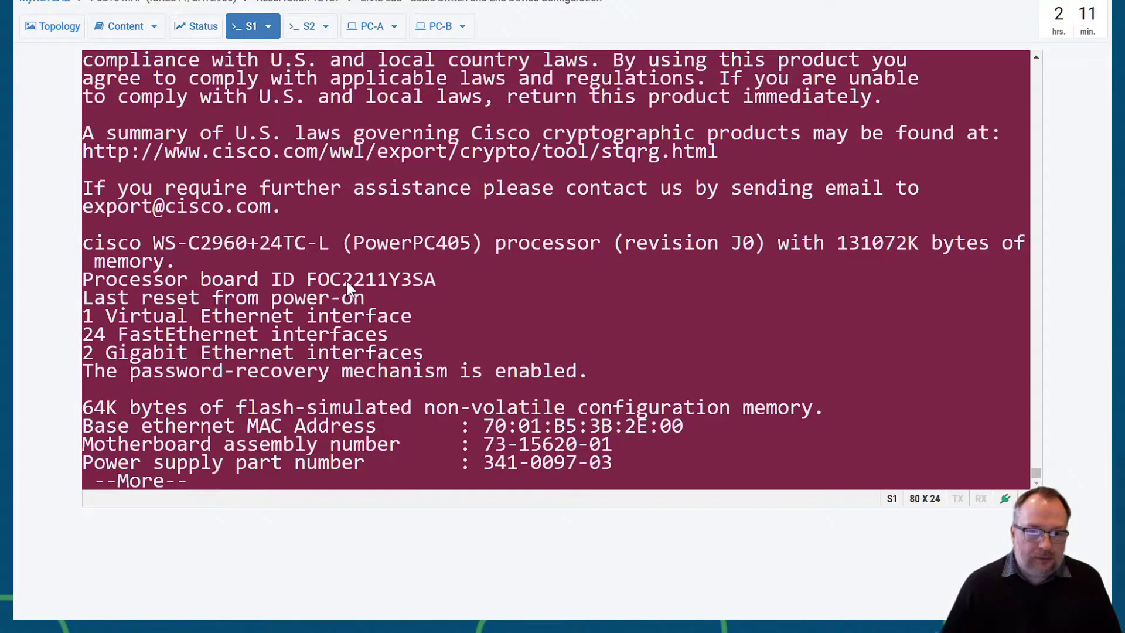
pyautogui.press('space')
pyautogui.scroll(5, 272, 233)
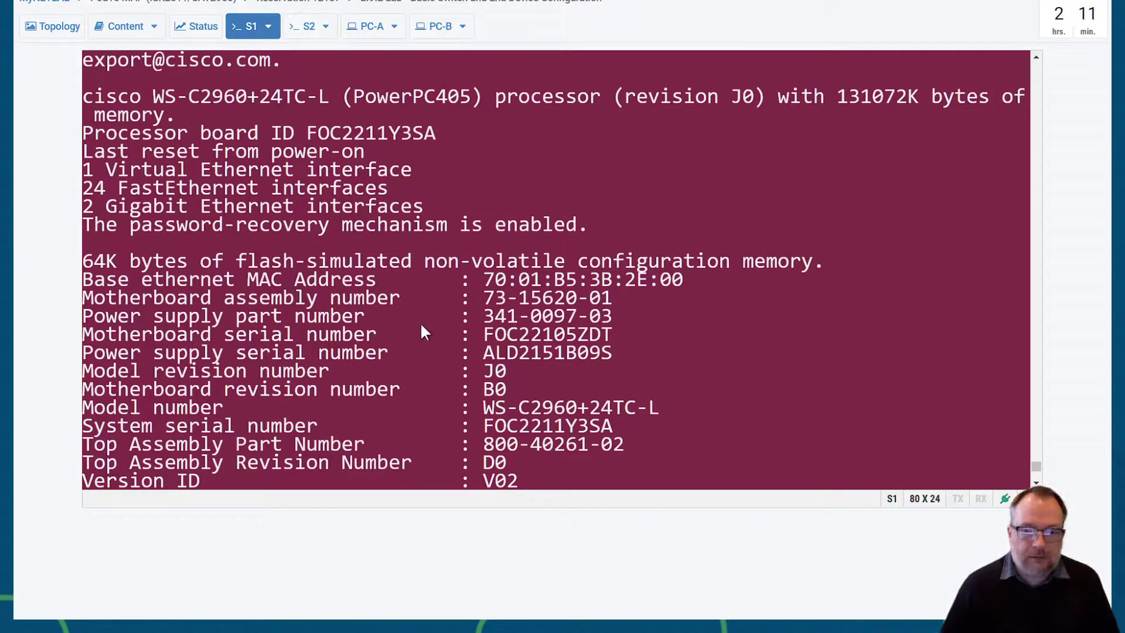
pyautogui.scroll(-5, 422, 322)
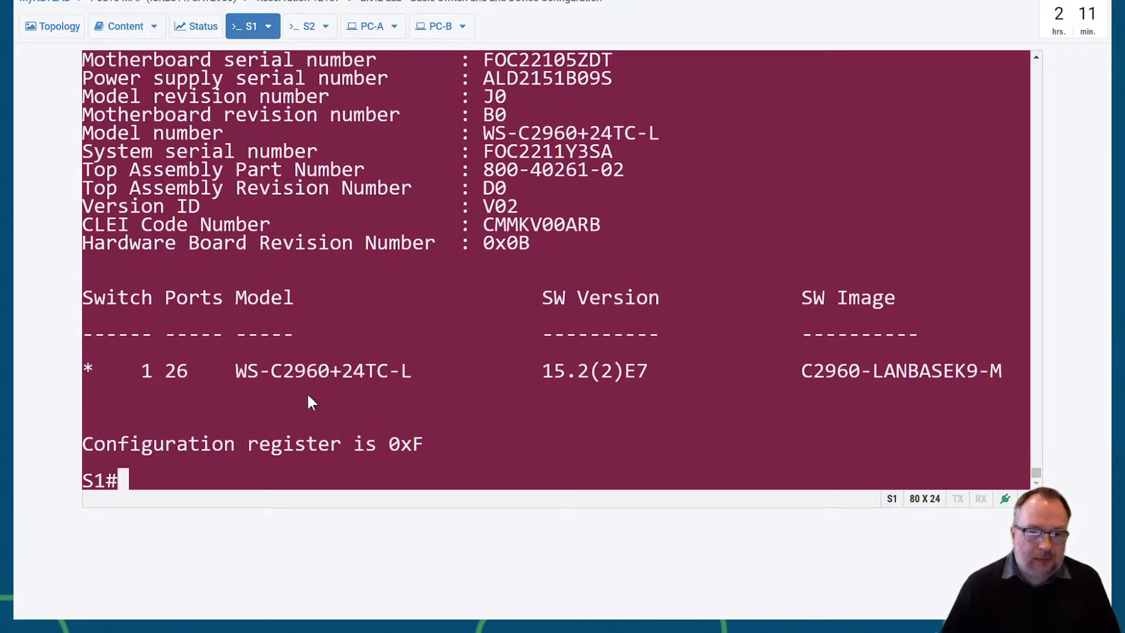
pyautogui.press('Return')
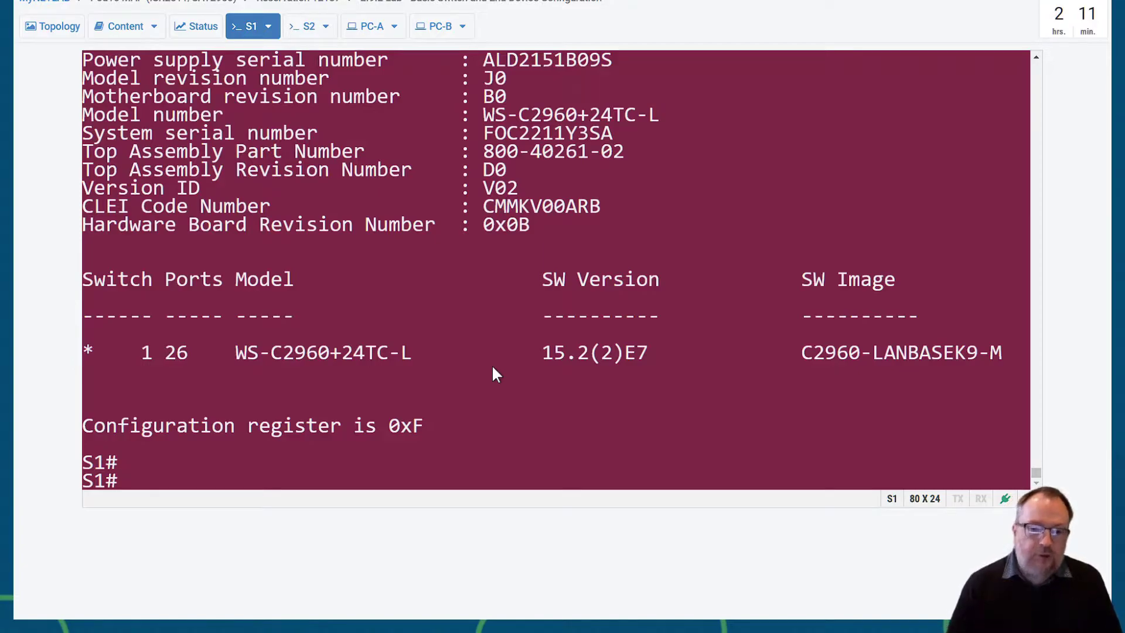
pyautogui.click(126, 32)
# - Scroll the lab guide to step j's show ip interface brief sample on page 5
pyautogui.scroll(-6, 435, 357)
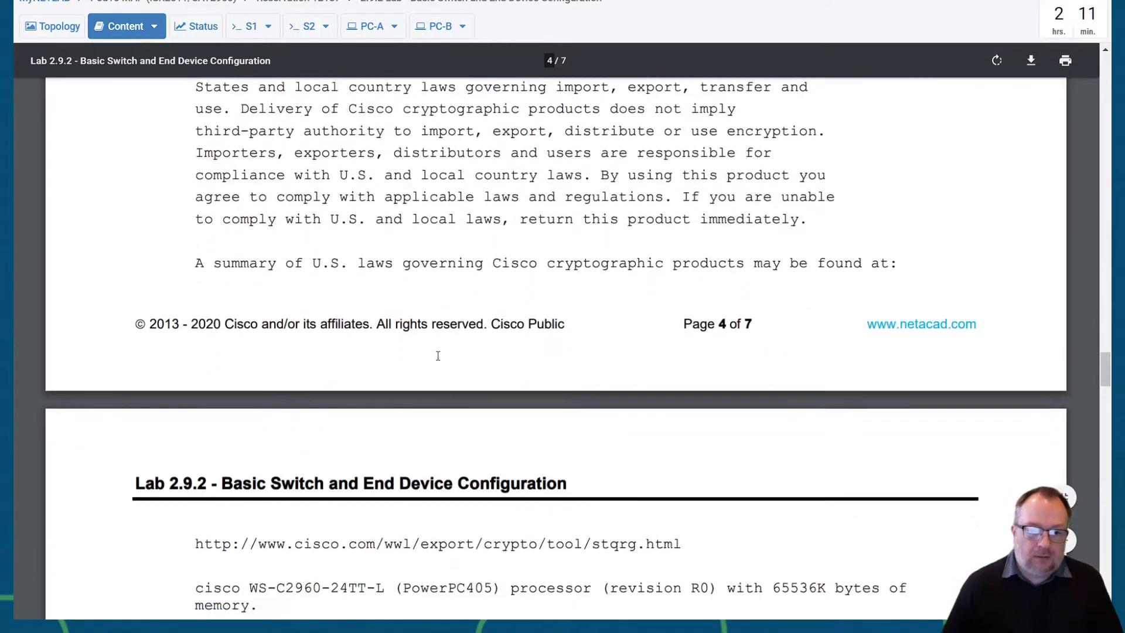
pyautogui.scroll(-15, 438, 356)
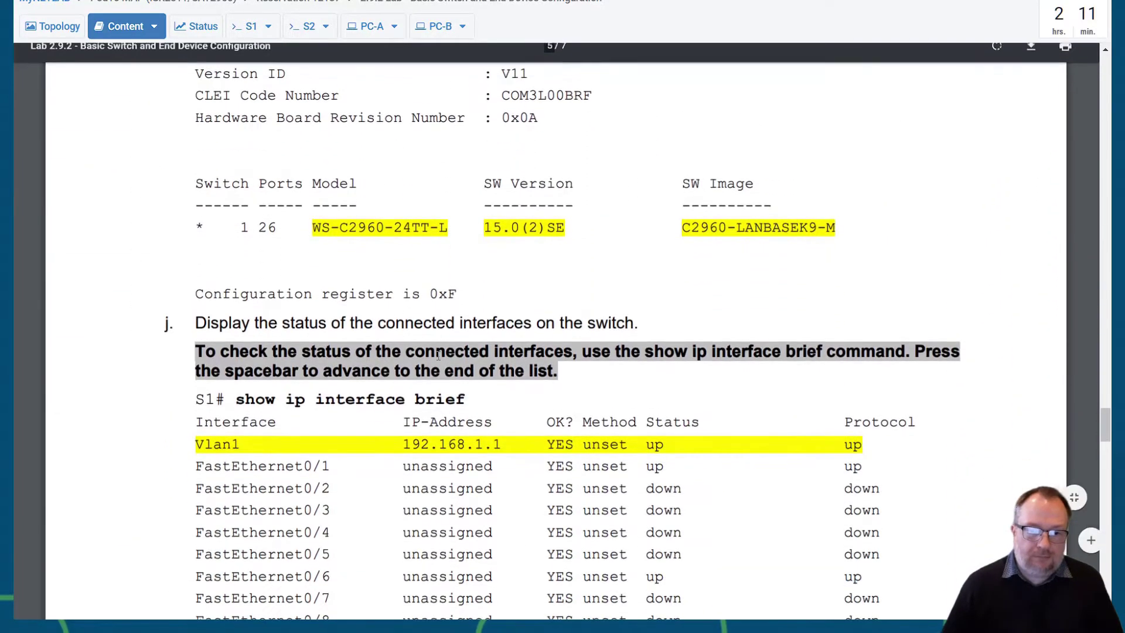
pyautogui.scroll(-3, 304, 406)
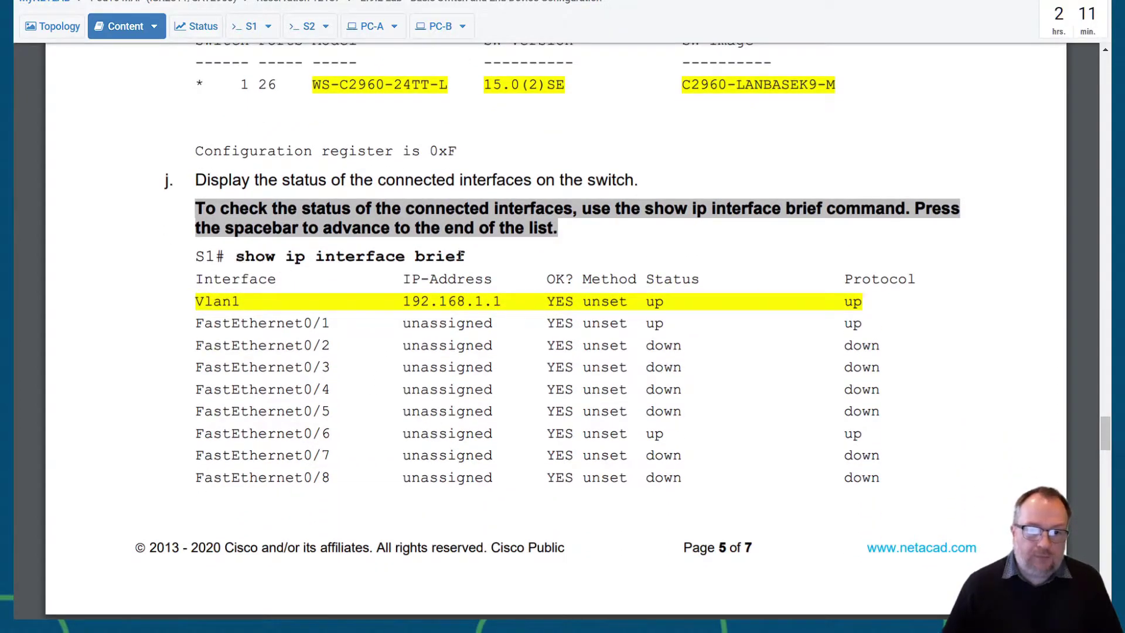
# - Run show ip interface brief on S1, showing Vlan1 up at 192.168.1.1 with Fa0/1, Fa0/2, Fa0/6
pyautogui.click(249, 27)
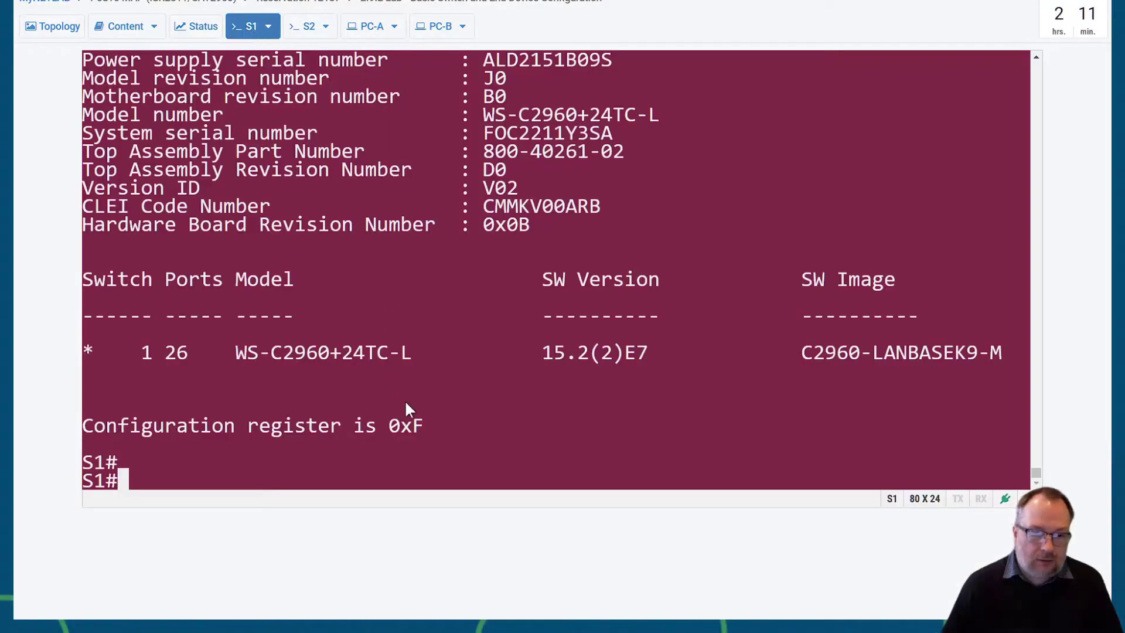
pyautogui.write('show ip ')
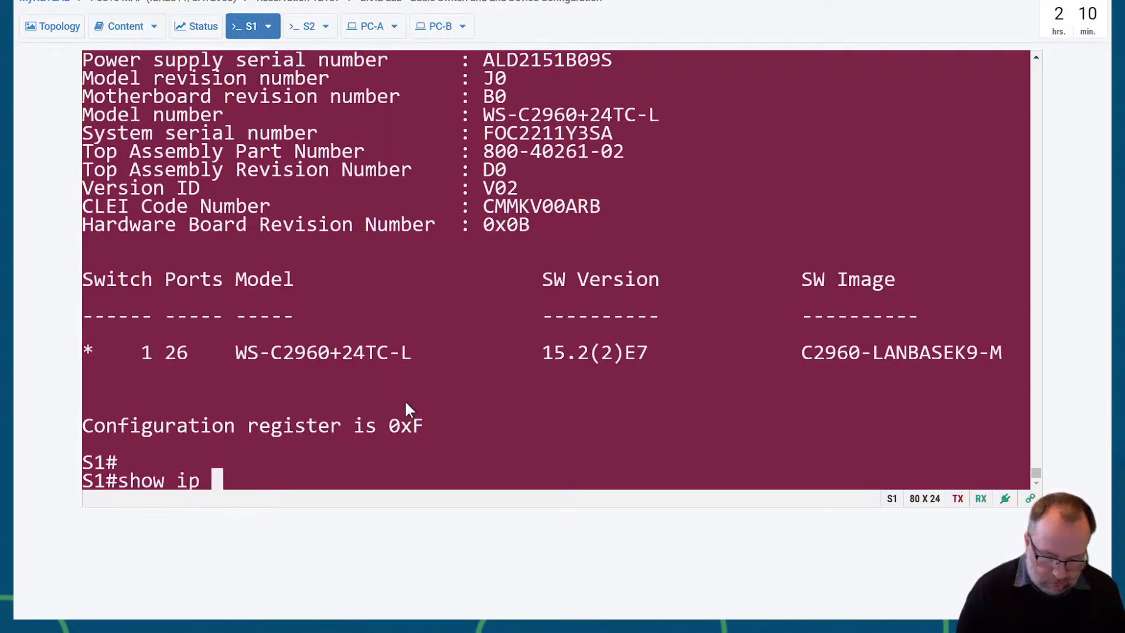
pyautogui.write('interface b')
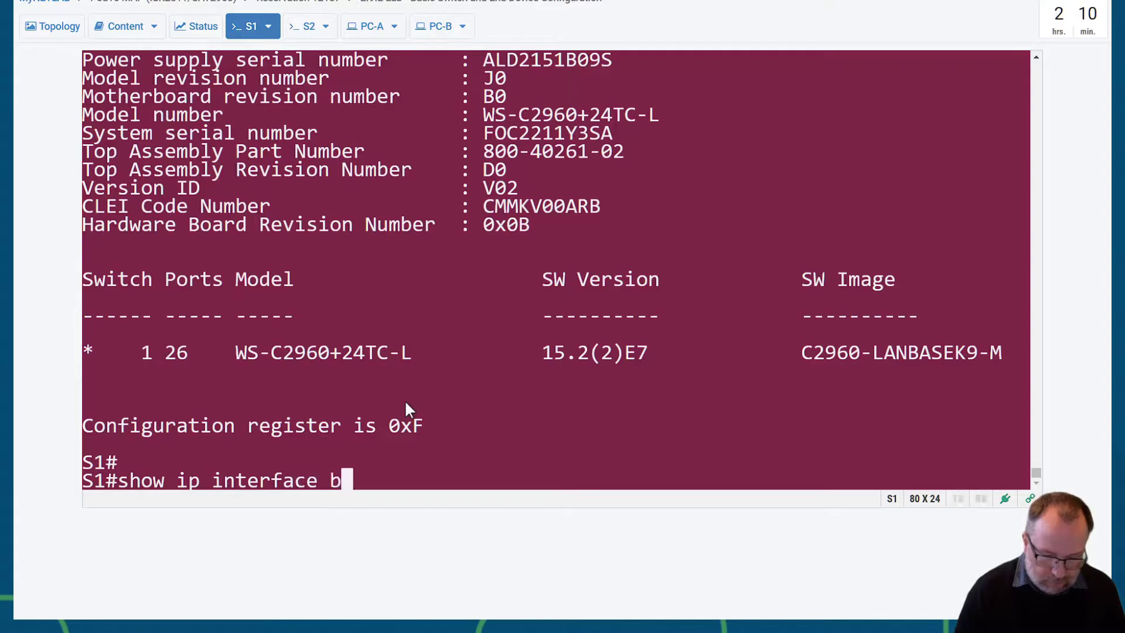
pyautogui.write('rief')
pyautogui.press('Return')
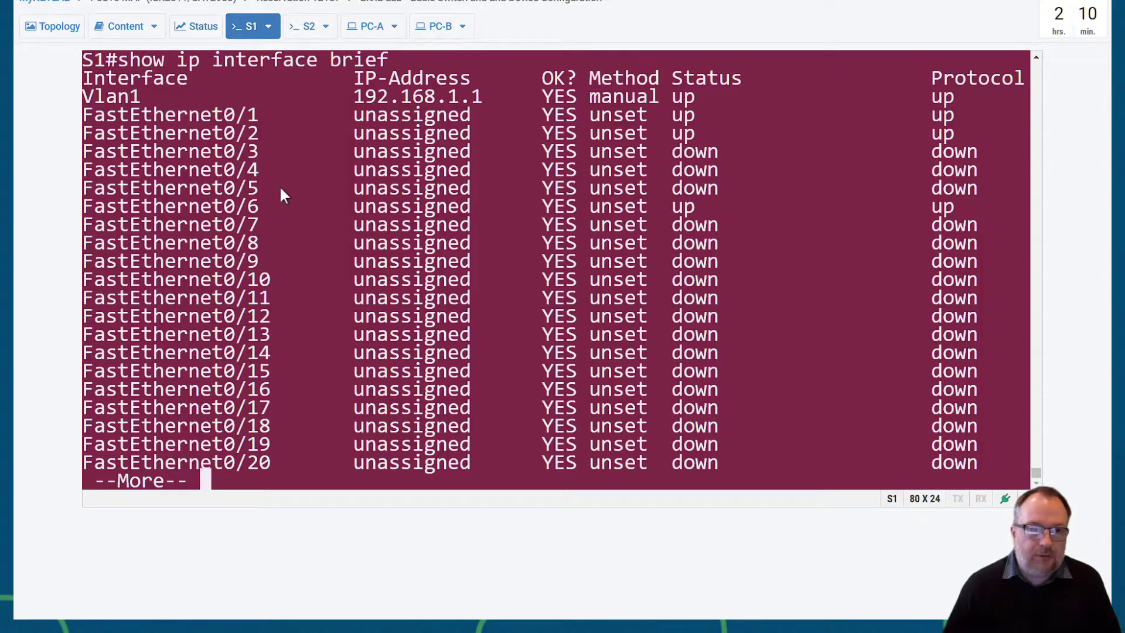
pyautogui.press('space')
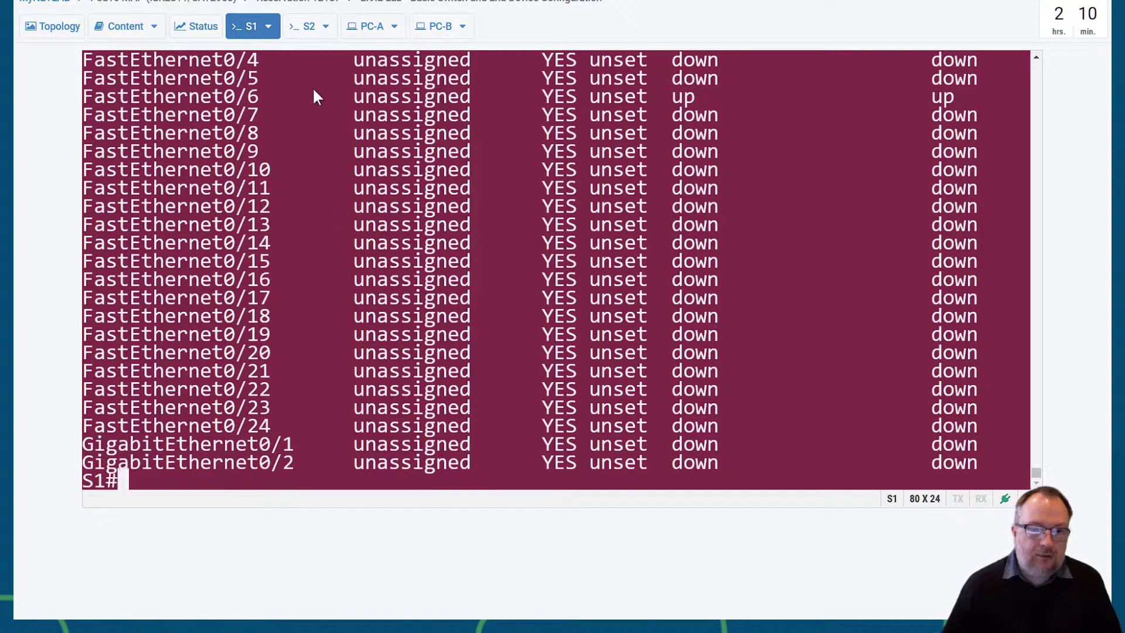
pyautogui.click(123, 27)
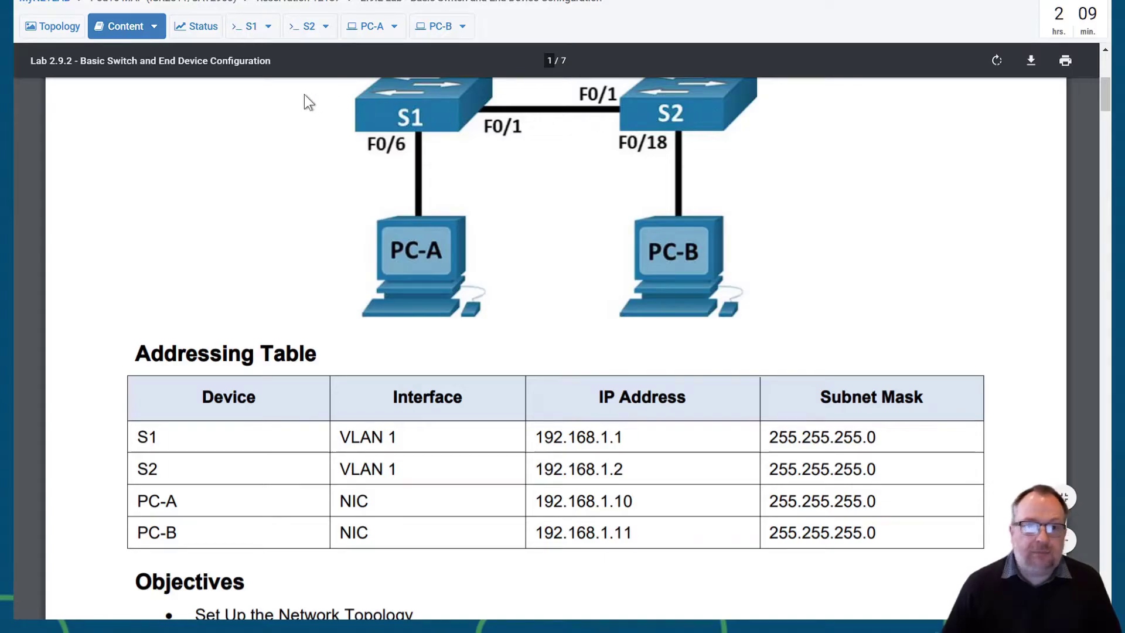
# - On the S2 console, decline the initial configuration dialog and enter global configuration mode
pyautogui.click(297, 24)
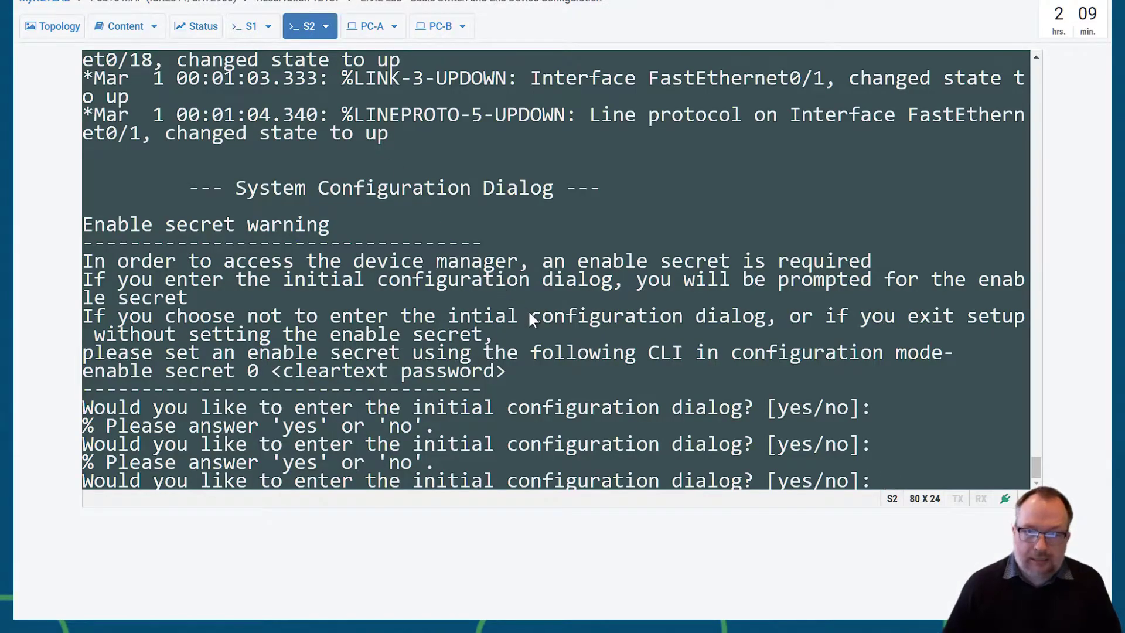
pyautogui.press('Return')
pyautogui.press('Return')
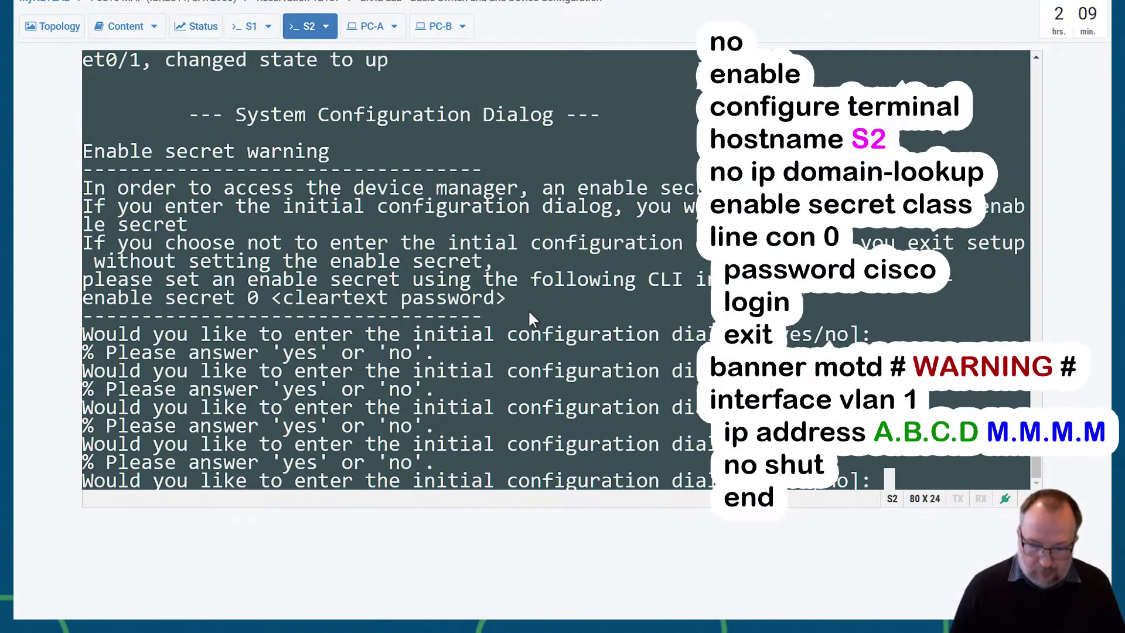
pyautogui.write('no')
pyautogui.press('Return')
pyautogui.press('Return')
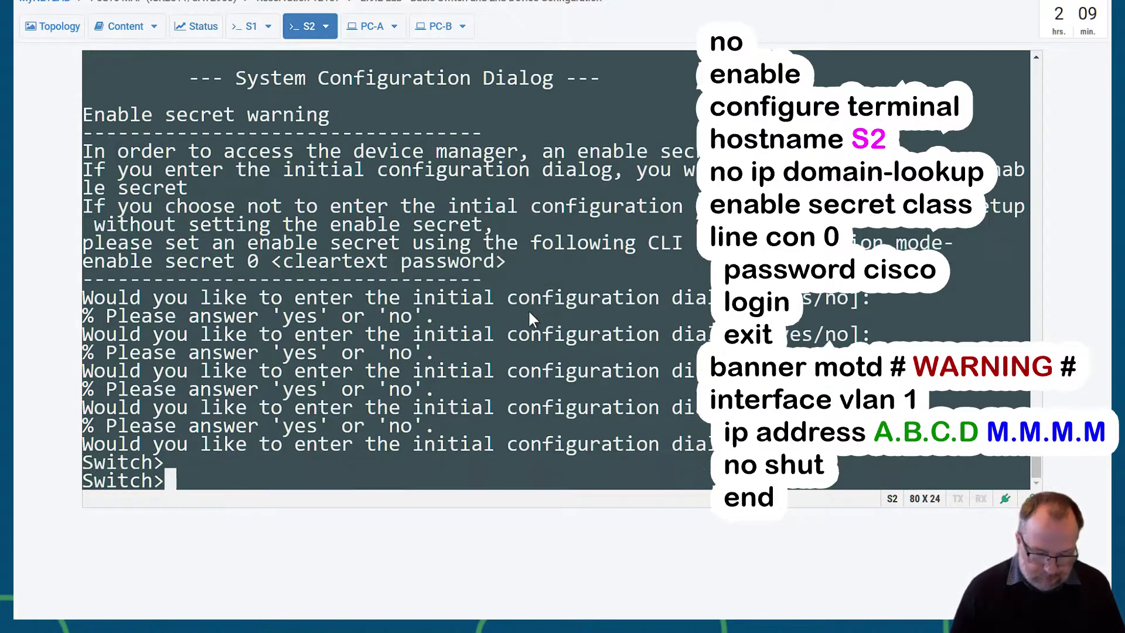
pyautogui.write('enable')
pyautogui.press('Return')
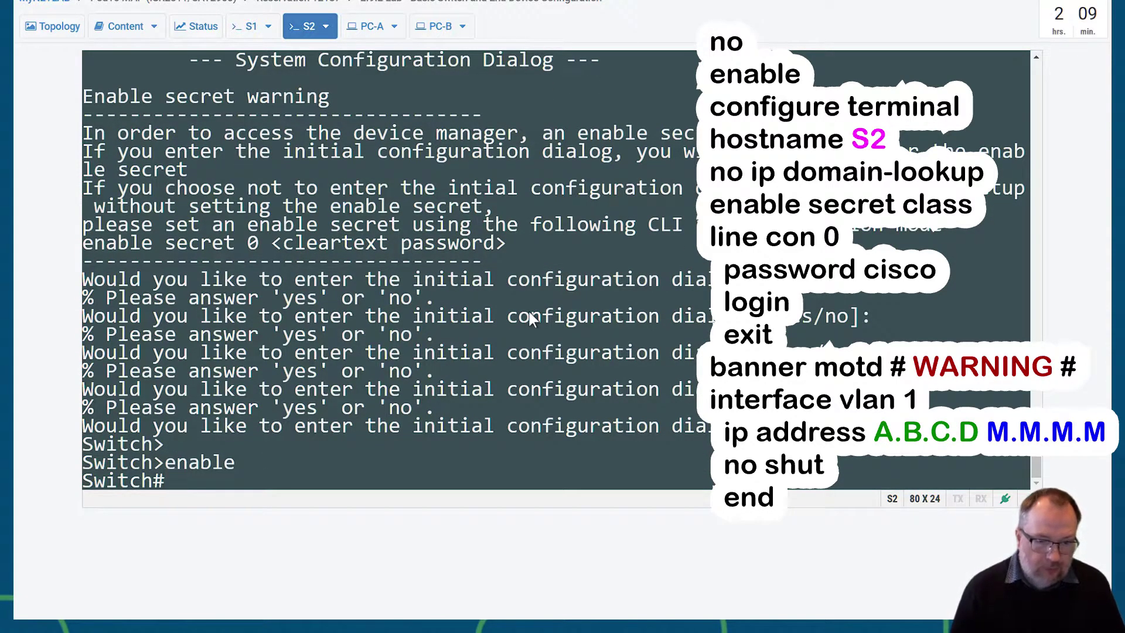
pyautogui.write('conf')
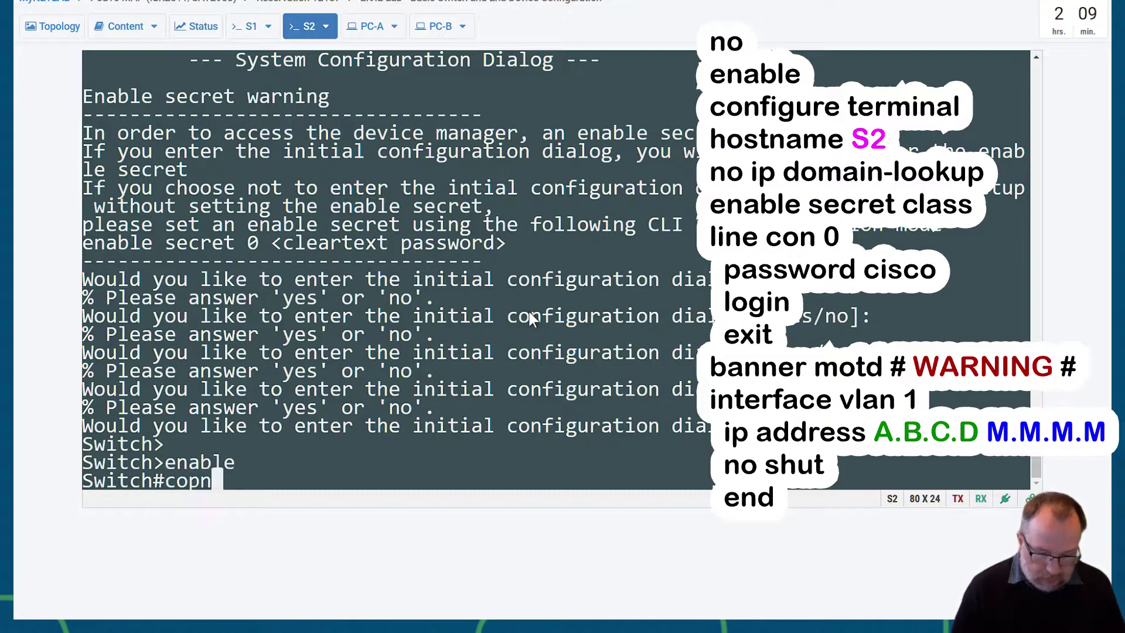
pyautogui.press('BackSpace')
pyautogui.press('BackSpace')
pyautogui.write('f')
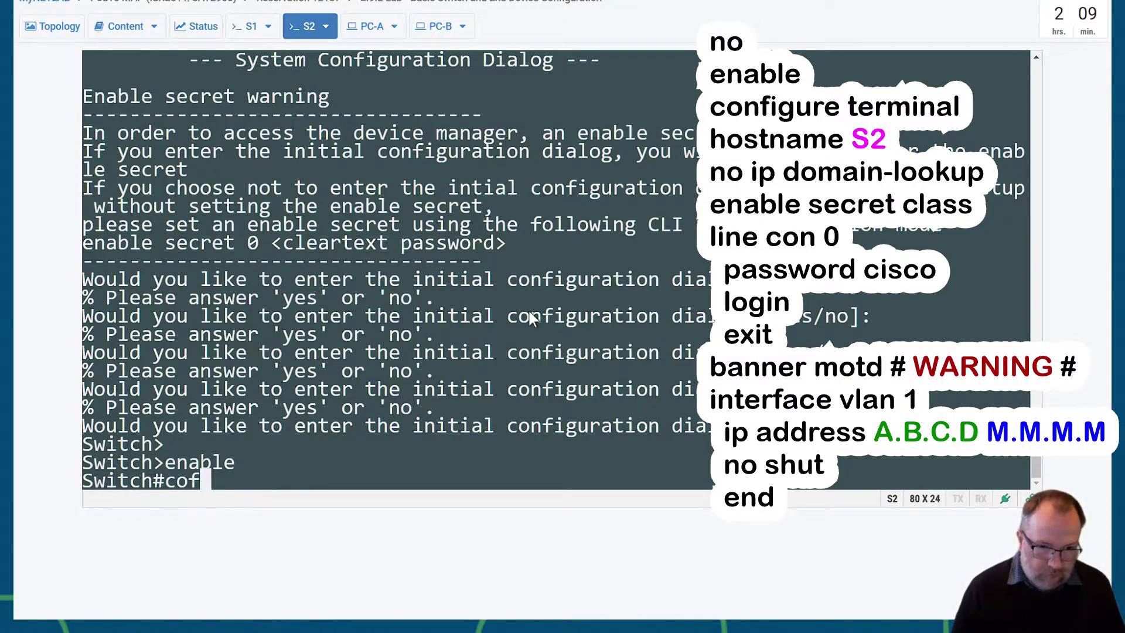
pyautogui.press('BackSpace')
pyautogui.write('nf')
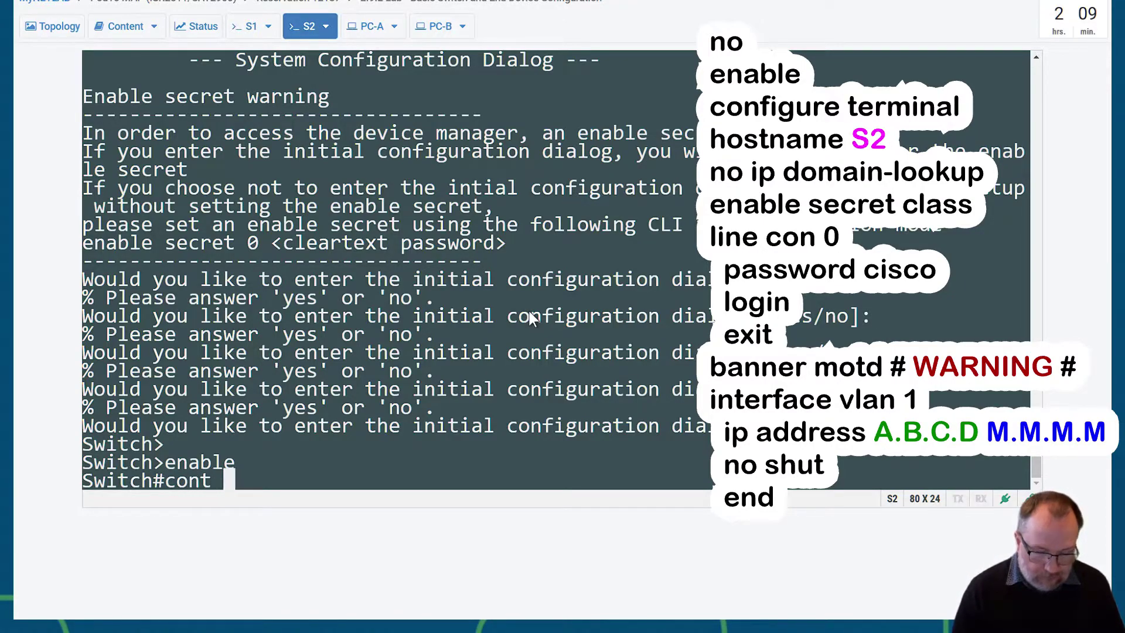
pyautogui.write(' t')
pyautogui.press('Return')
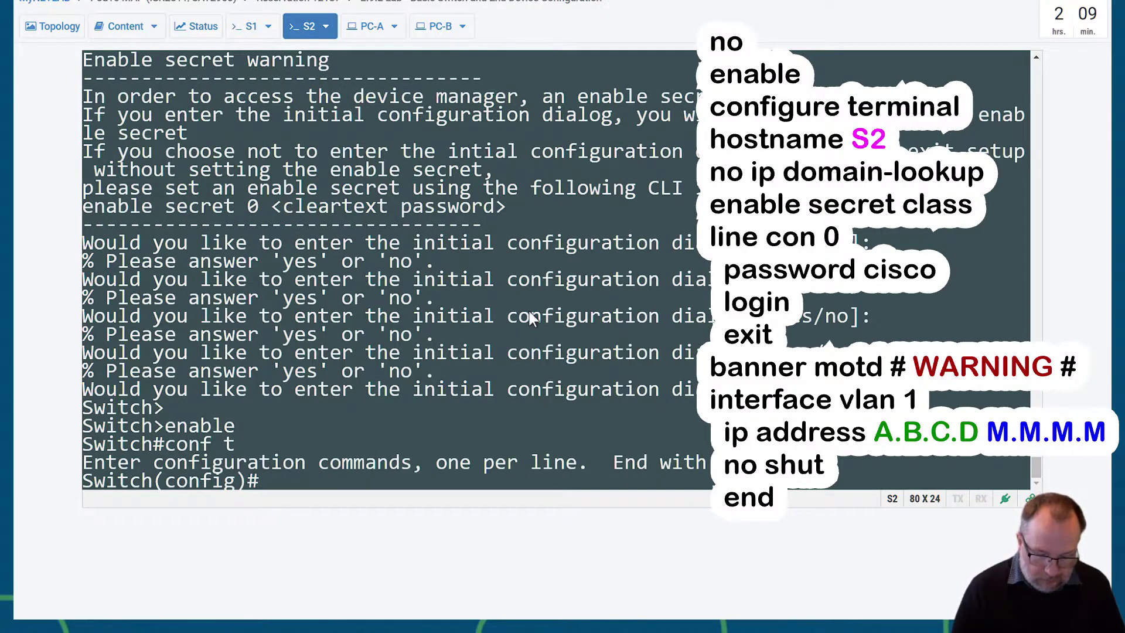
# - Name the switch S2 and disable DNS lookup with no ip domain-lookup
pyautogui.write('hostname S2')
pyautogui.press('Return')
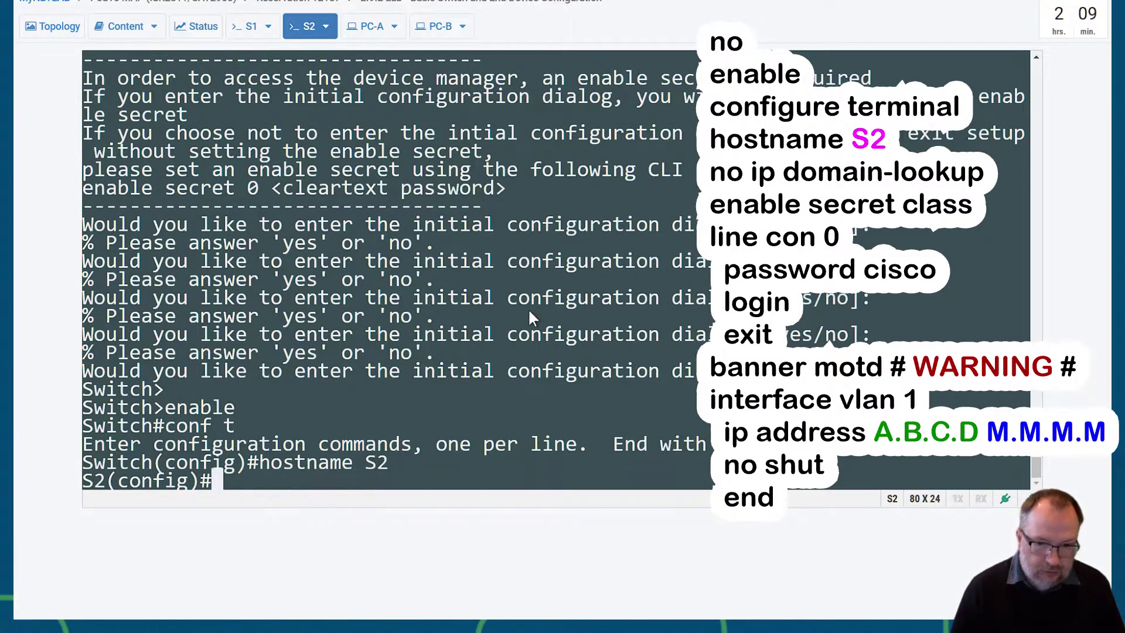
pyautogui.write('int')
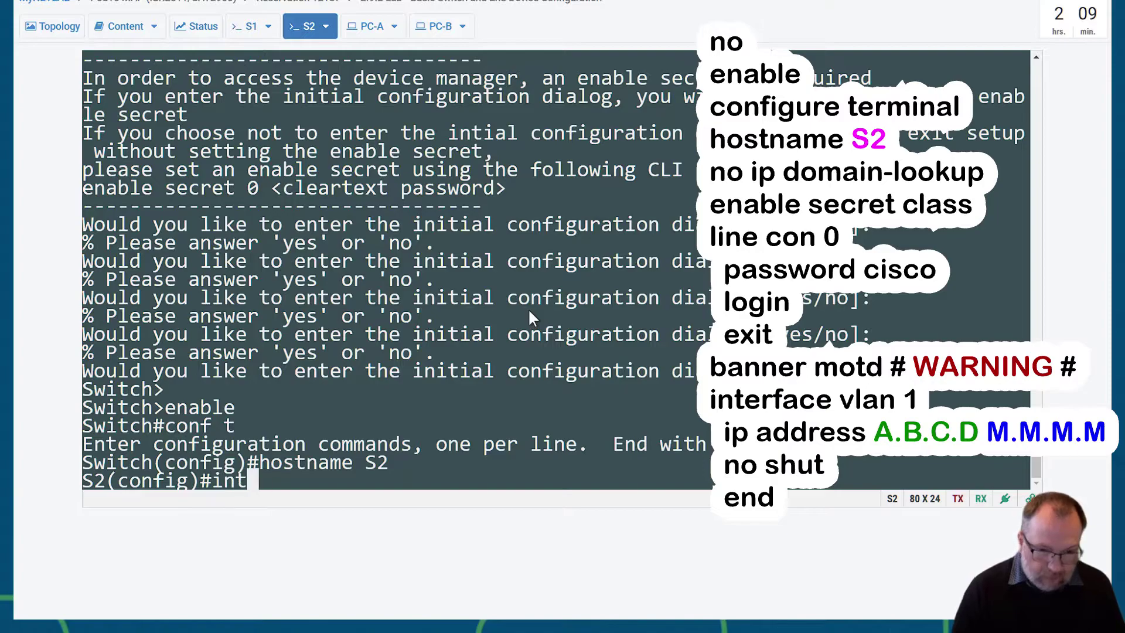
pyautogui.press('BackSpace')
pyautogui.press('BackSpace')
pyautogui.press('BackSpace')
pyautogui.write('no ip ')
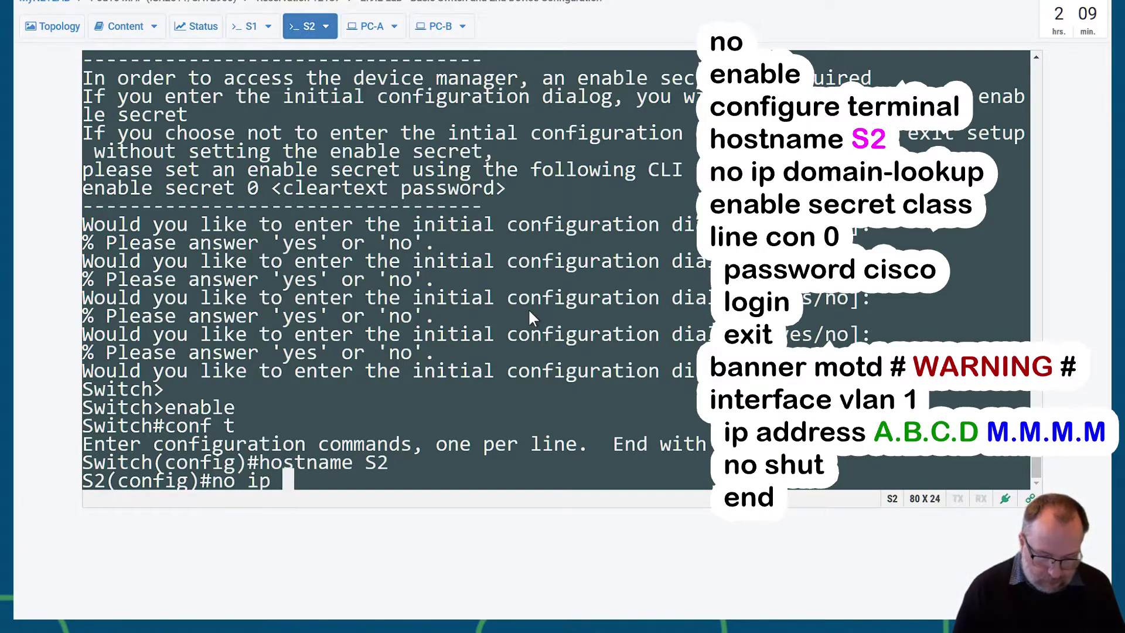
pyautogui.write('doamoi')
pyautogui.press('BackSpace')
pyautogui.press('BackSpace')
pyautogui.press('BackSpace')
pyautogui.press('BackSpace')
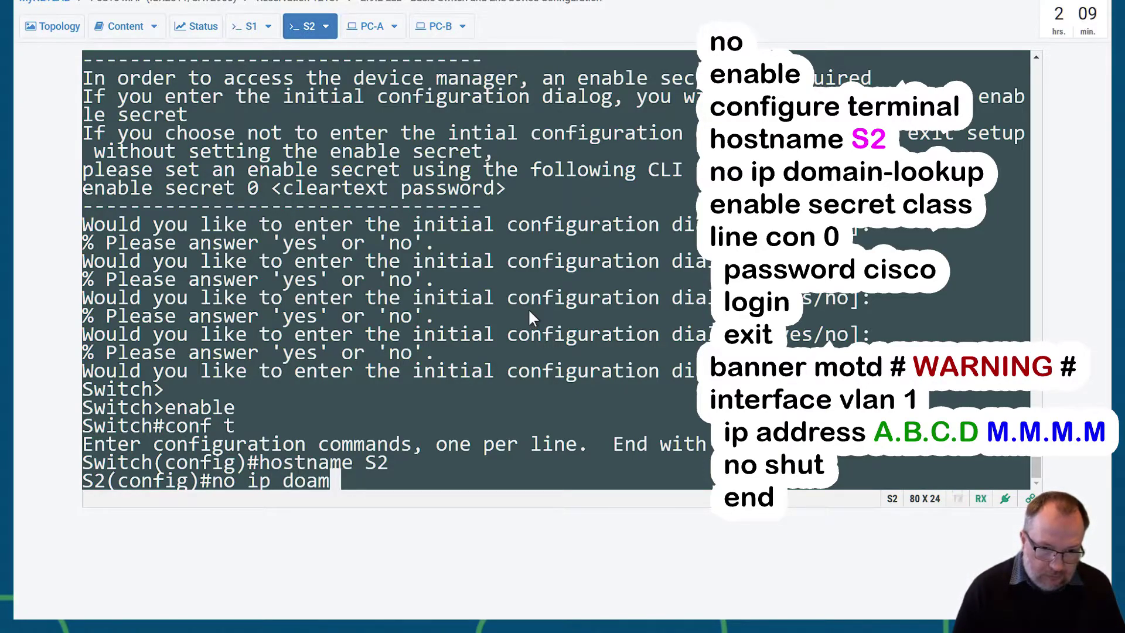
pyautogui.write('main-')
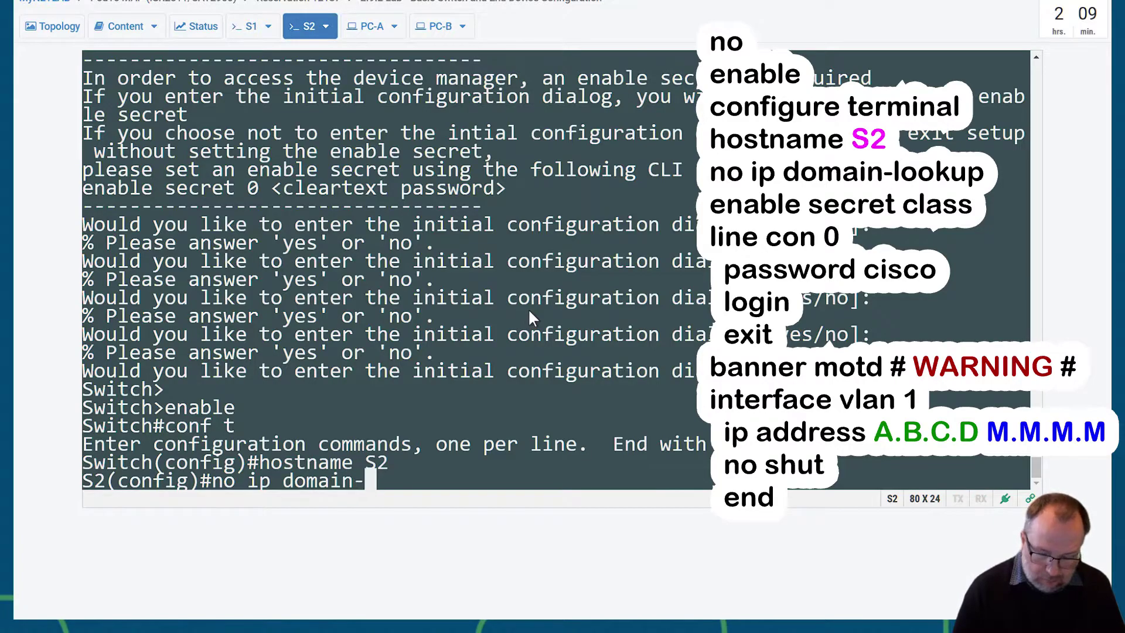
pyautogui.write('lookup')
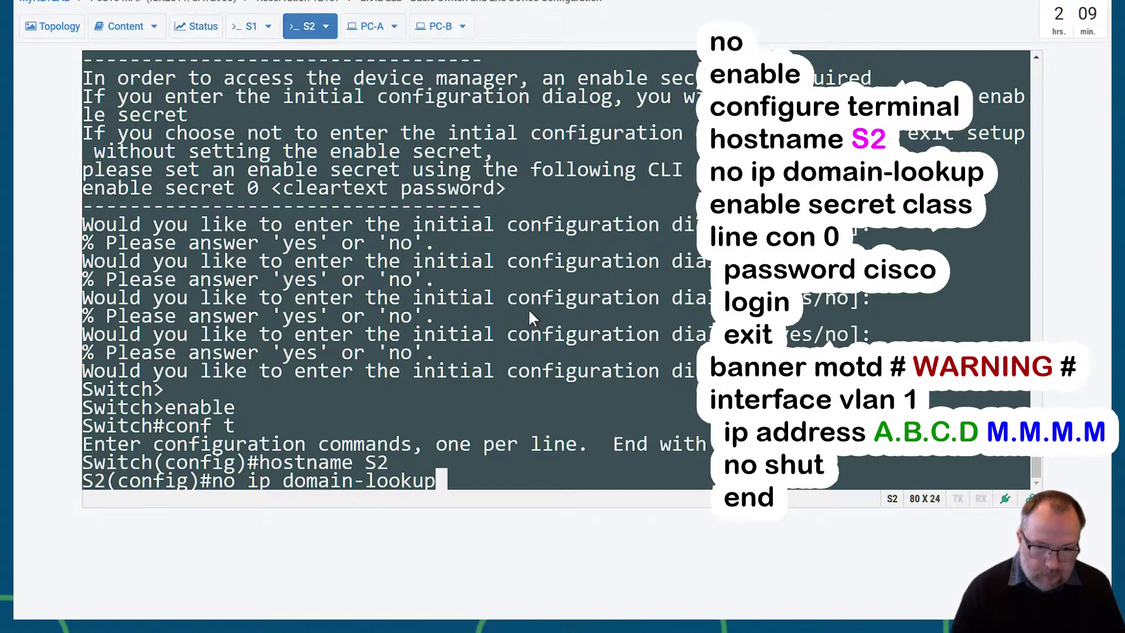
pyautogui.press('Return')
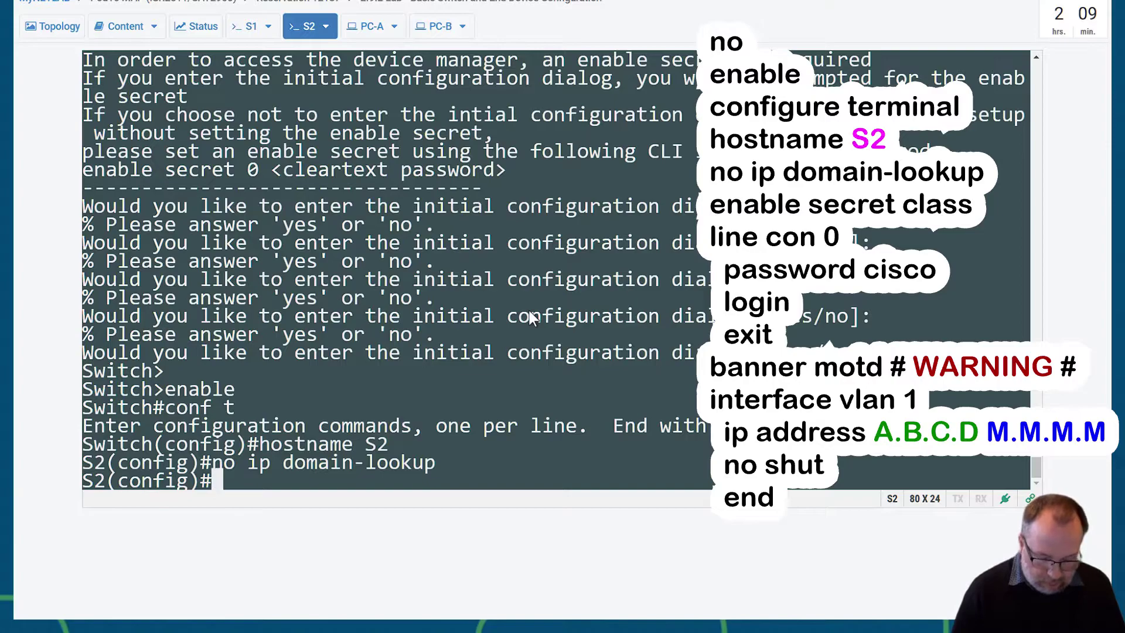
# - Set an encrypted enable secret on S2 for privileged mode
pyautogui.write('enable scre')
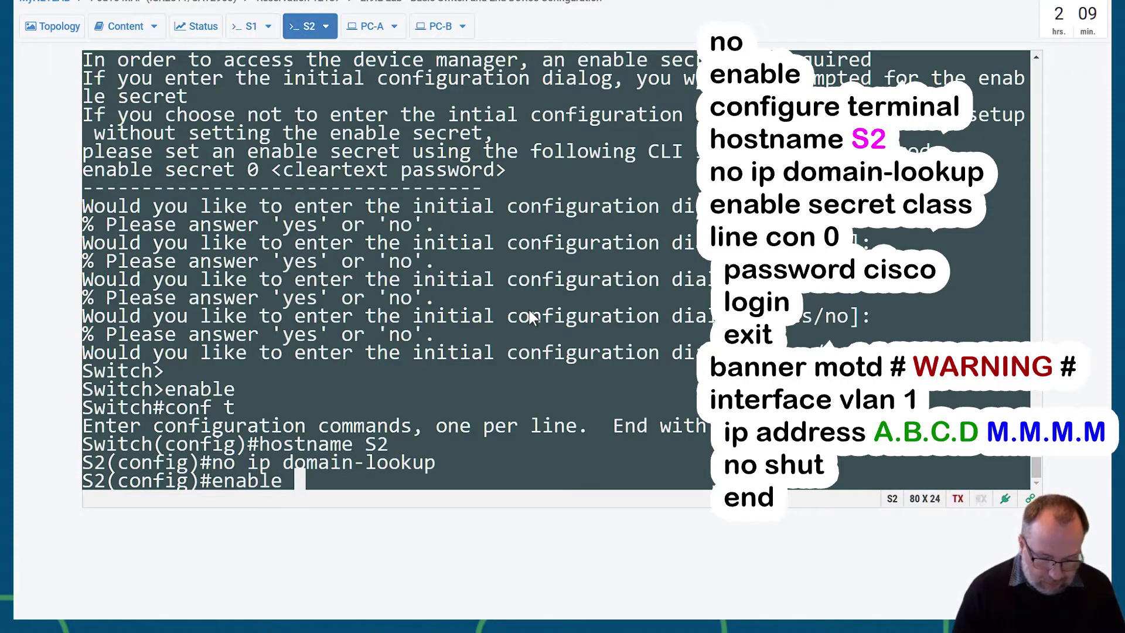
pyautogui.press('BackSpace')
pyautogui.press('BackSpace')
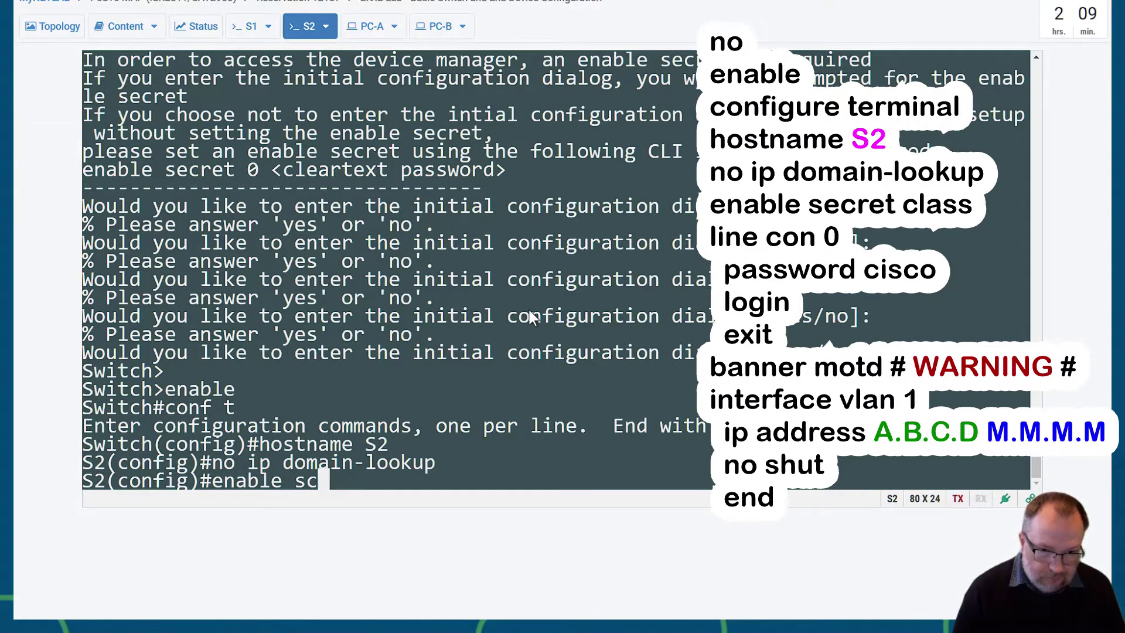
pyautogui.press('Tab')
pyautogui.press('BackSpace')
pyautogui.press('Tab')
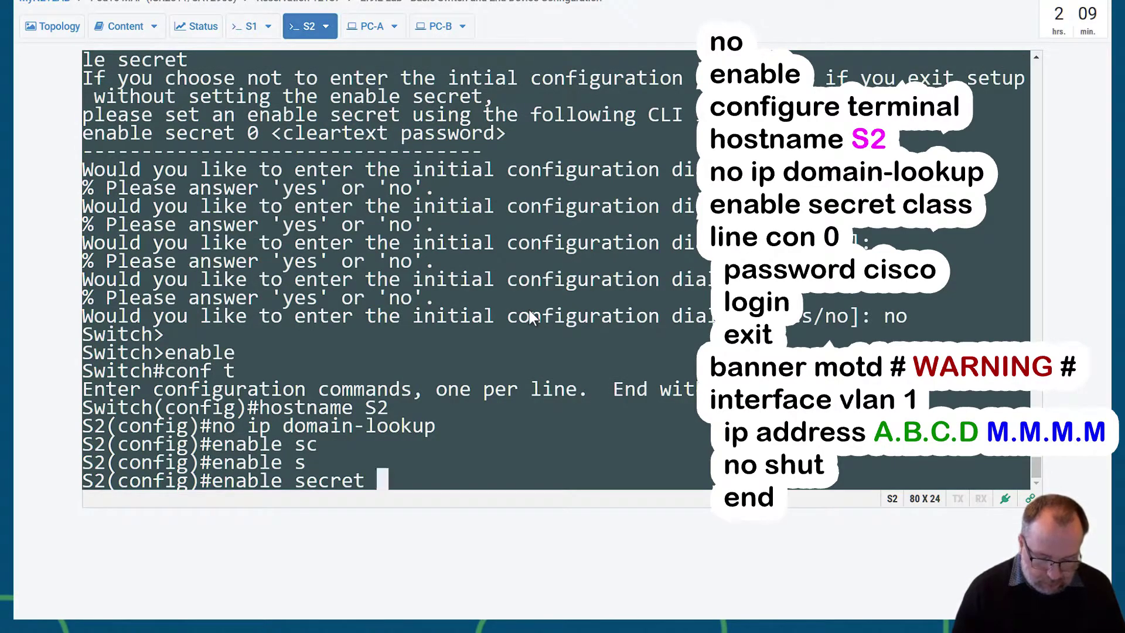
pyautogui.write('class')
pyautogui.press('Return')
# - Give console line 0 a password, require login, and exit line configuration
pyautogui.write('l')
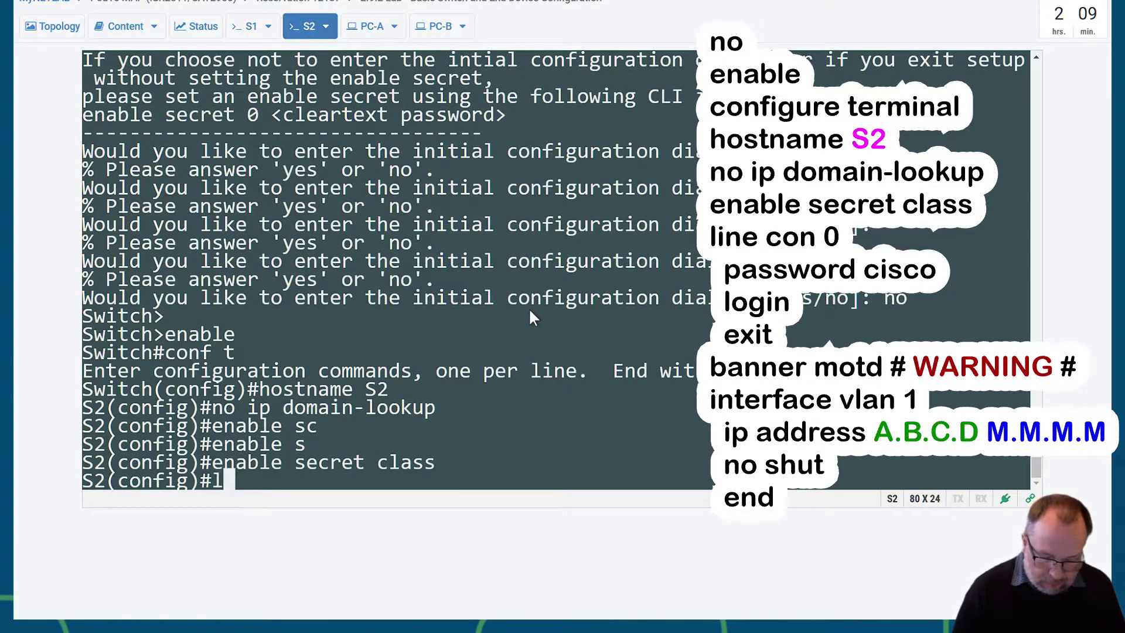
pyautogui.write('ine con 0')
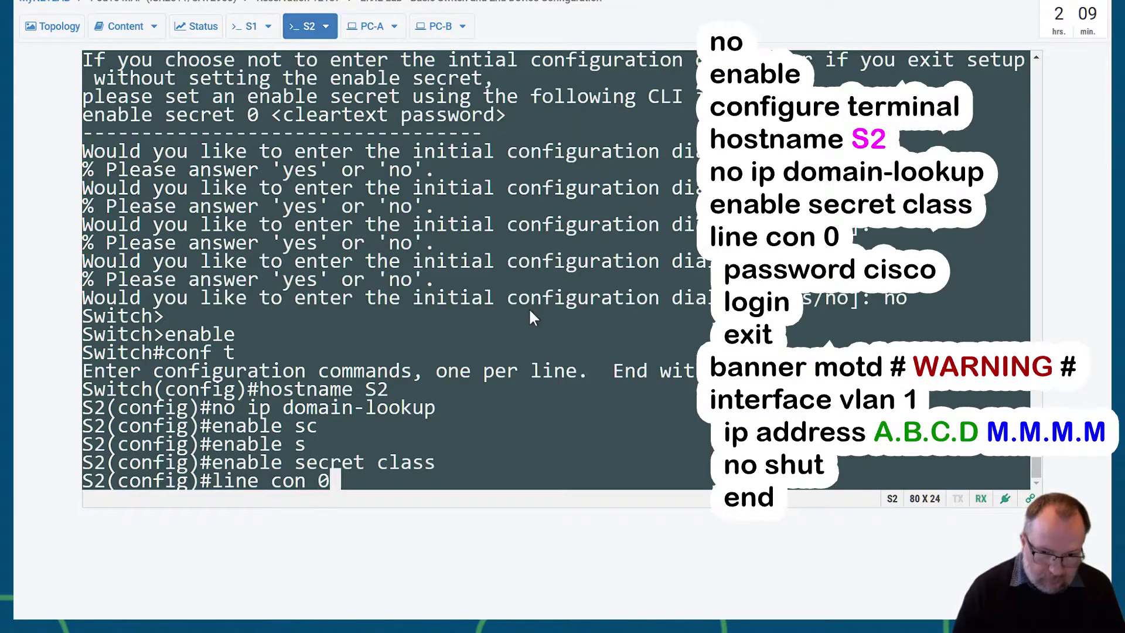
pyautogui.press('Return')
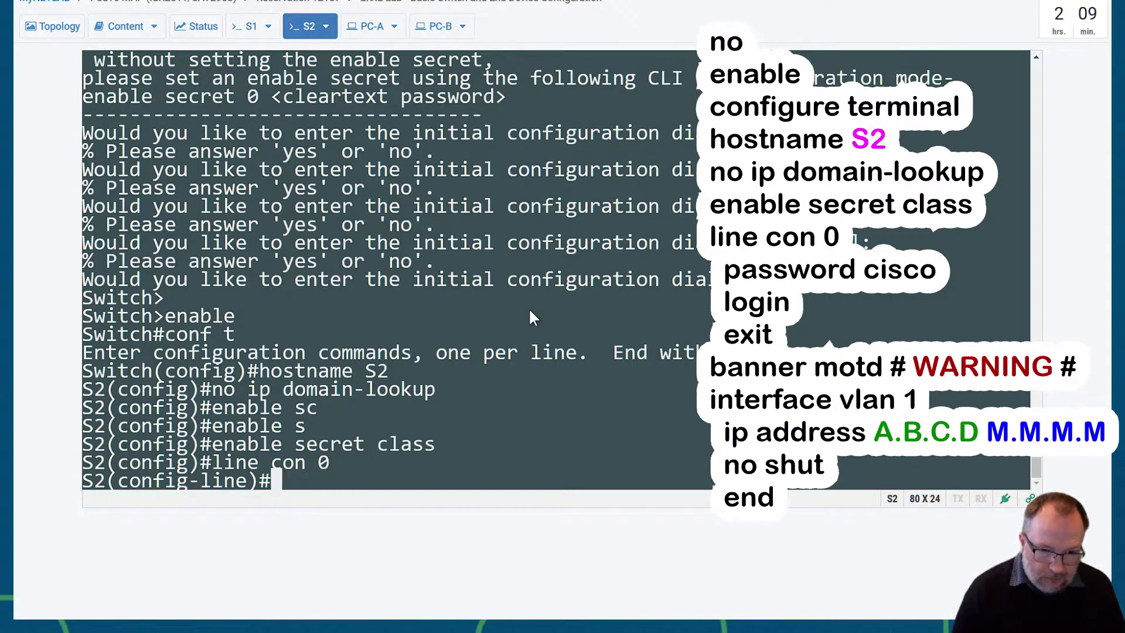
pyautogui.write('password cisco')
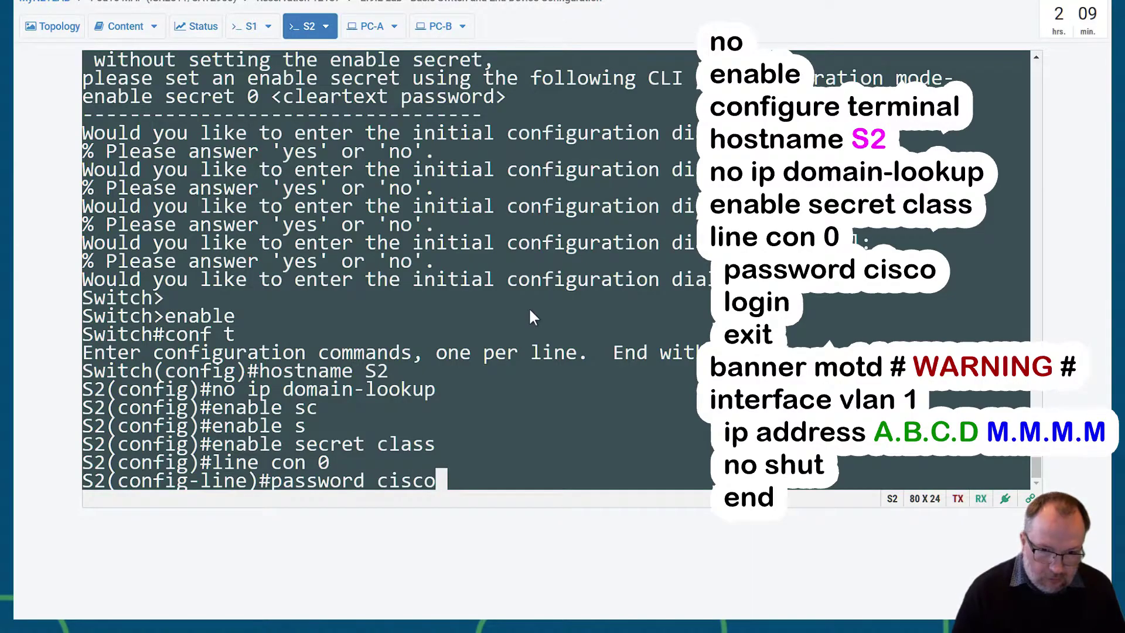
pyautogui.press('Return')
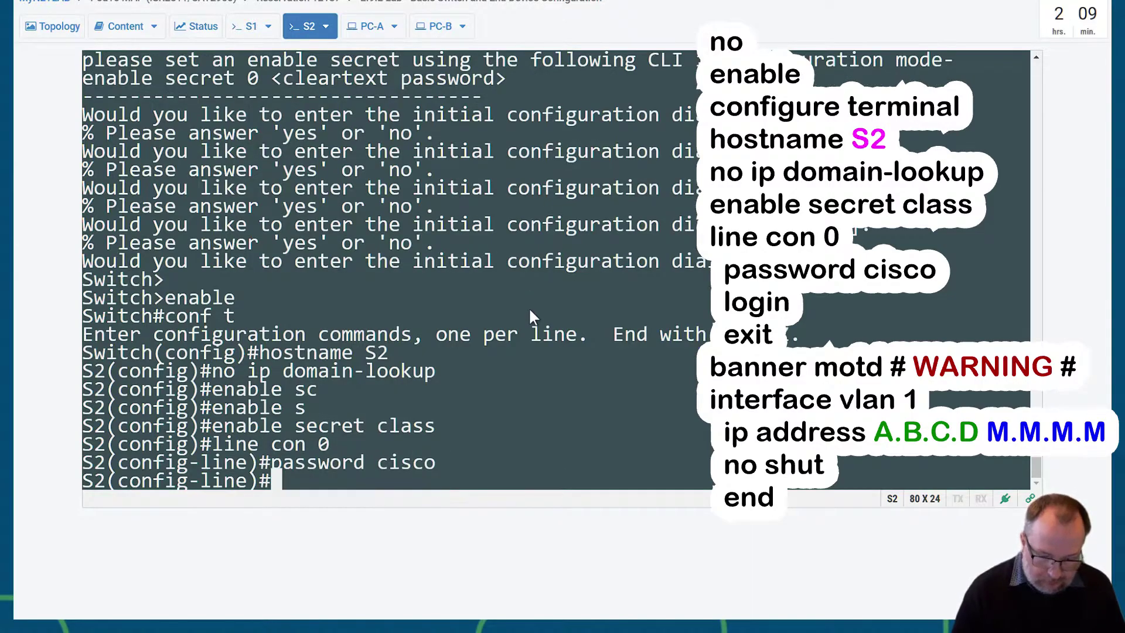
pyautogui.write('login')
pyautogui.press('Return')
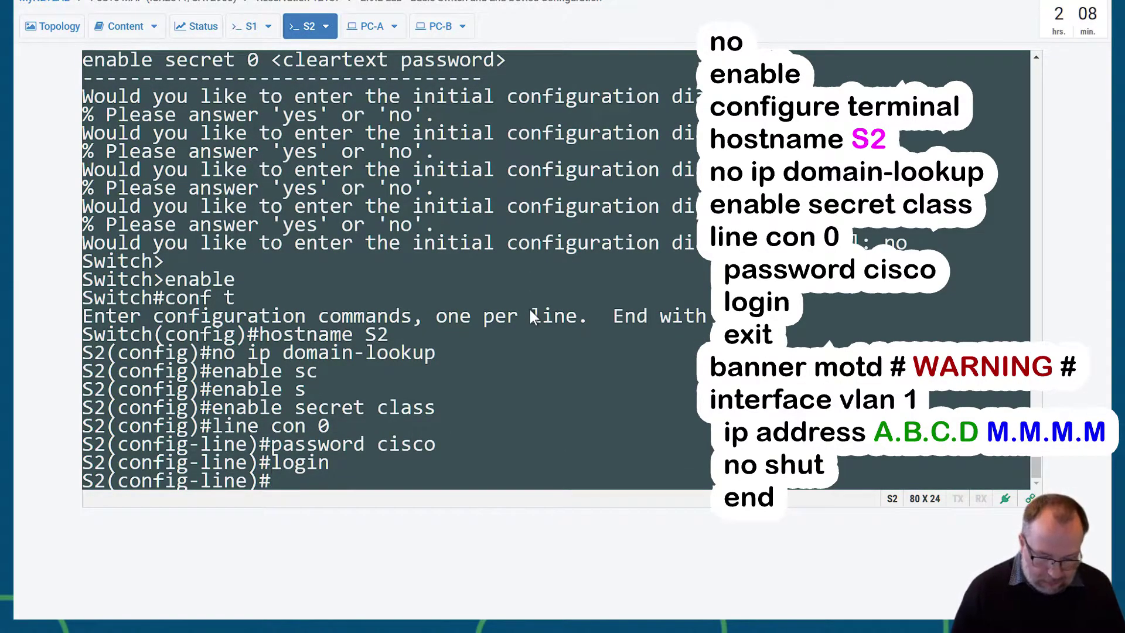
pyautogui.write('exit')
pyautogui.press('Return')
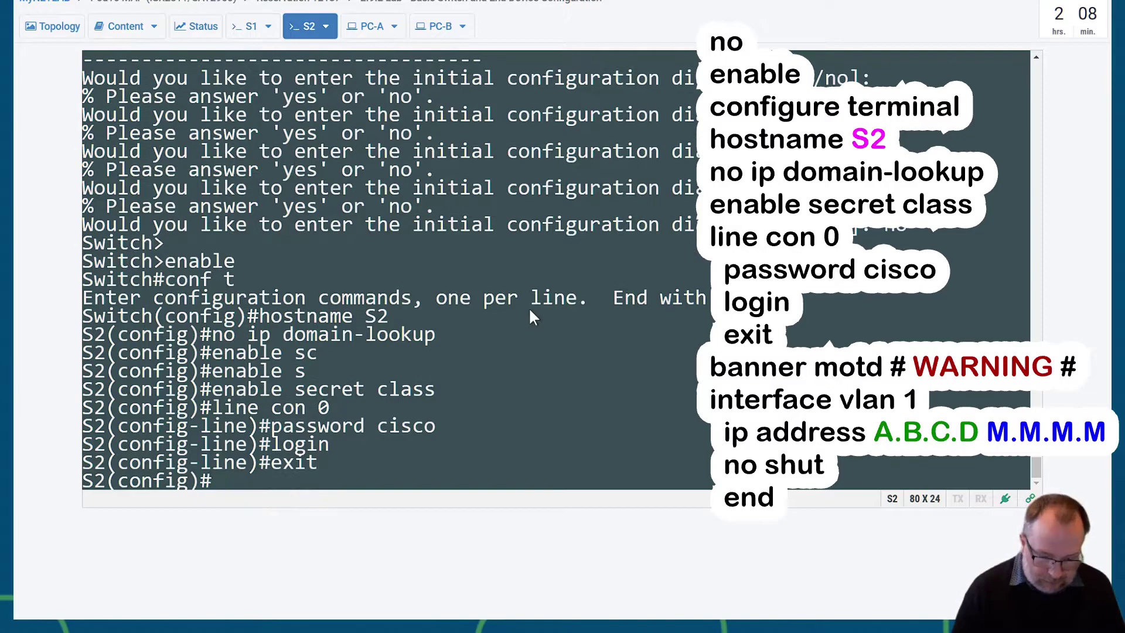
# - Set S2's MOTD banner to 'No UnAutheroised access !!!' using # as the delimiter
pyautogui.write('banner ')
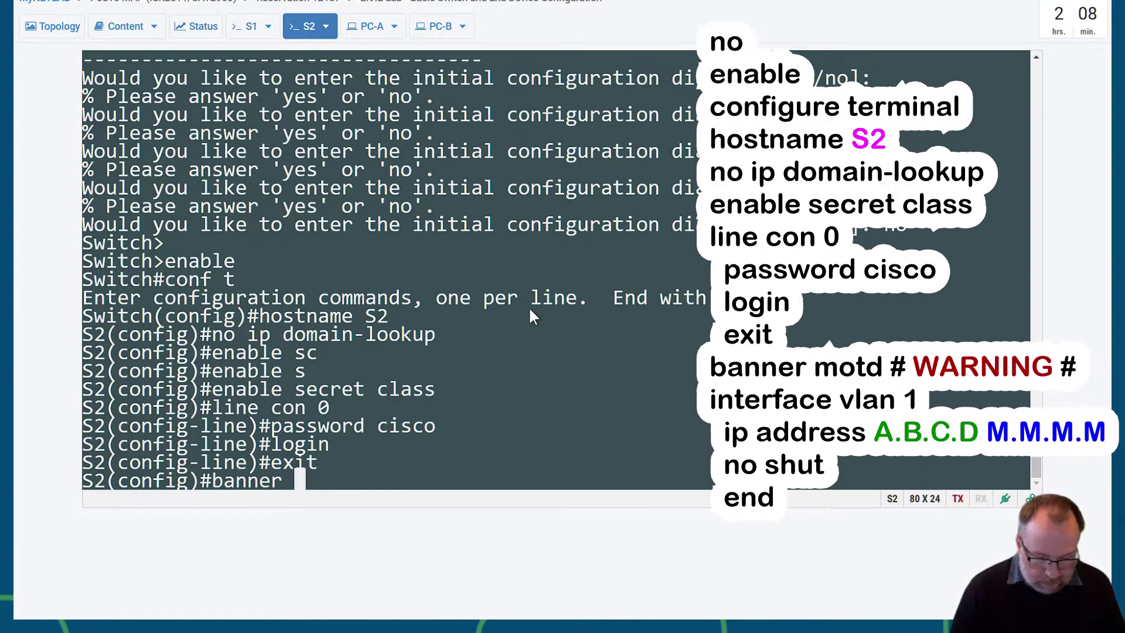
pyautogui.write('#')
pyautogui.write(' N')
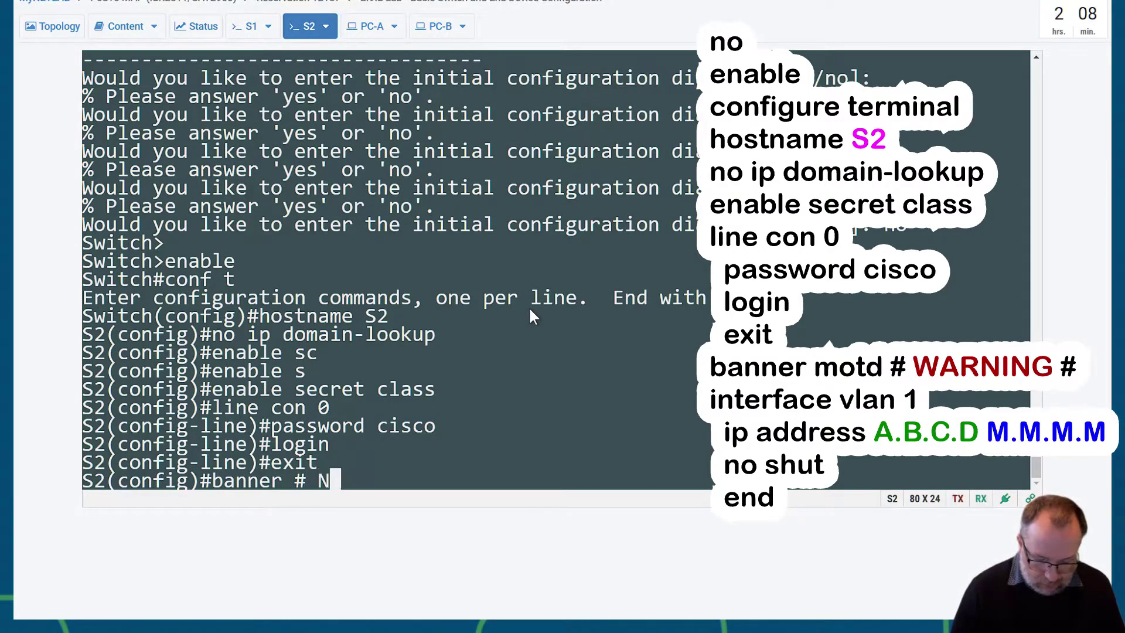
pyautogui.write('o A')
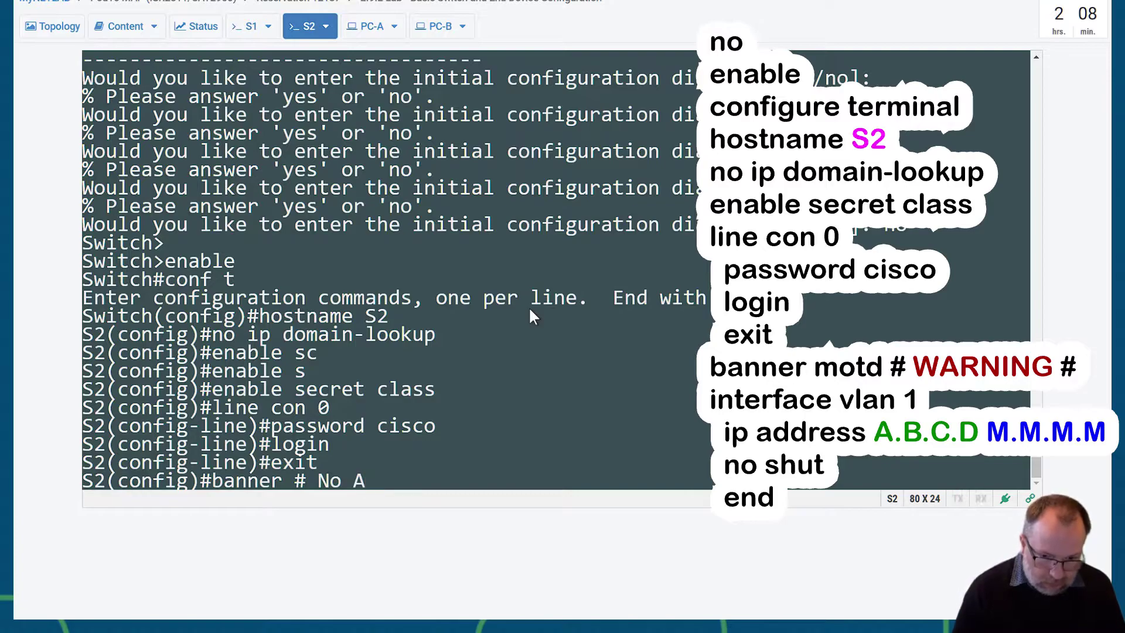
pyautogui.press('BackSpace')
pyautogui.write('Un')
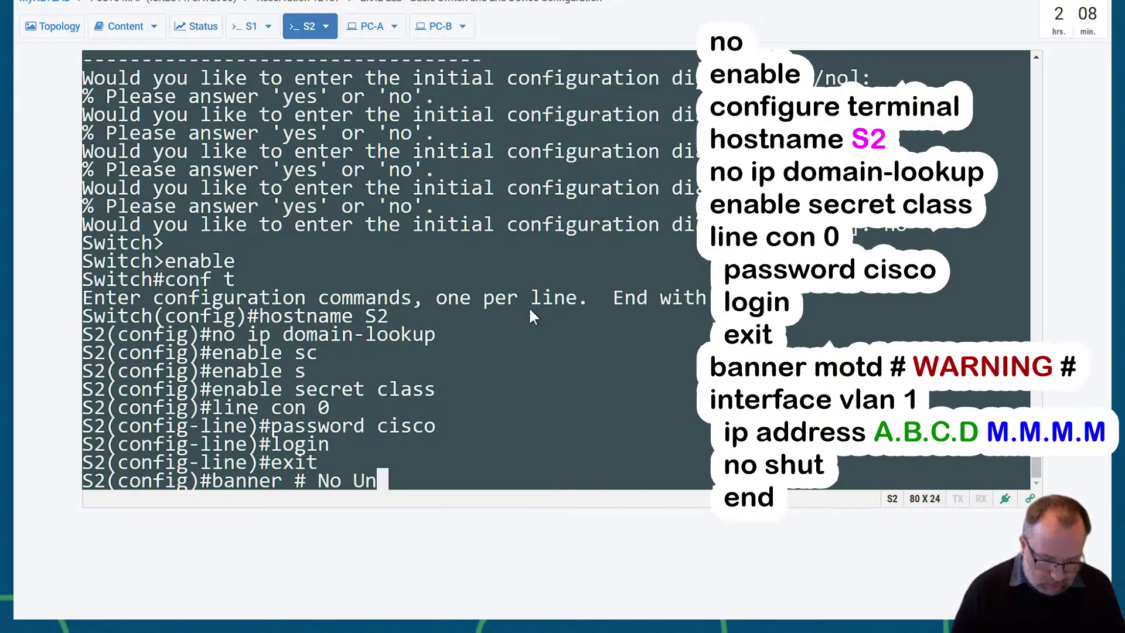
pyautogui.write('Au')
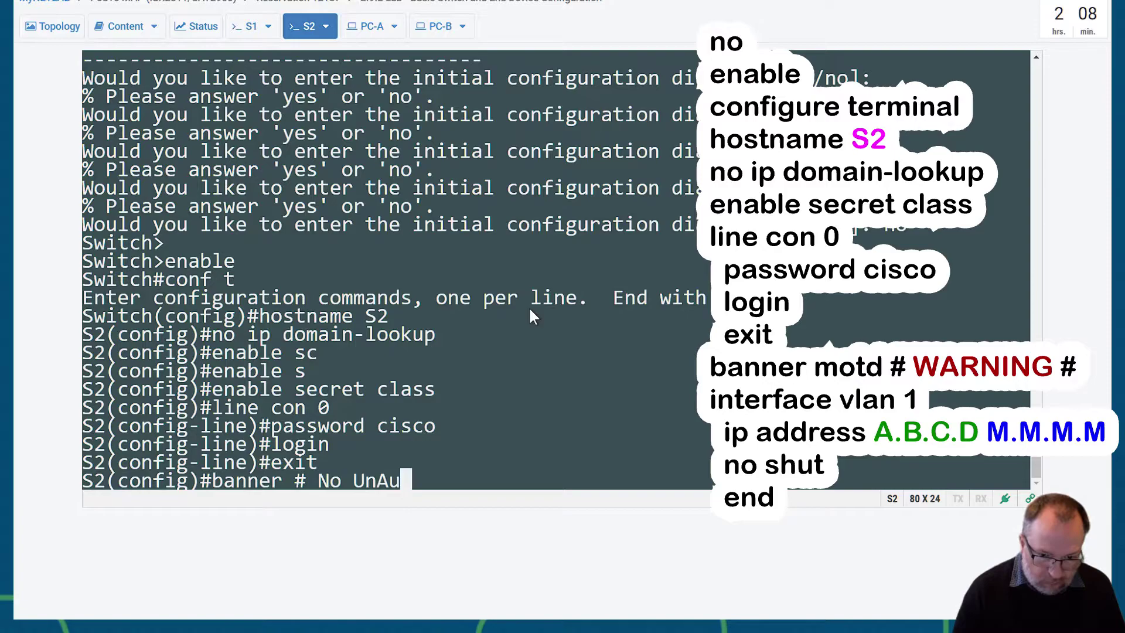
pyautogui.write('theroised ')
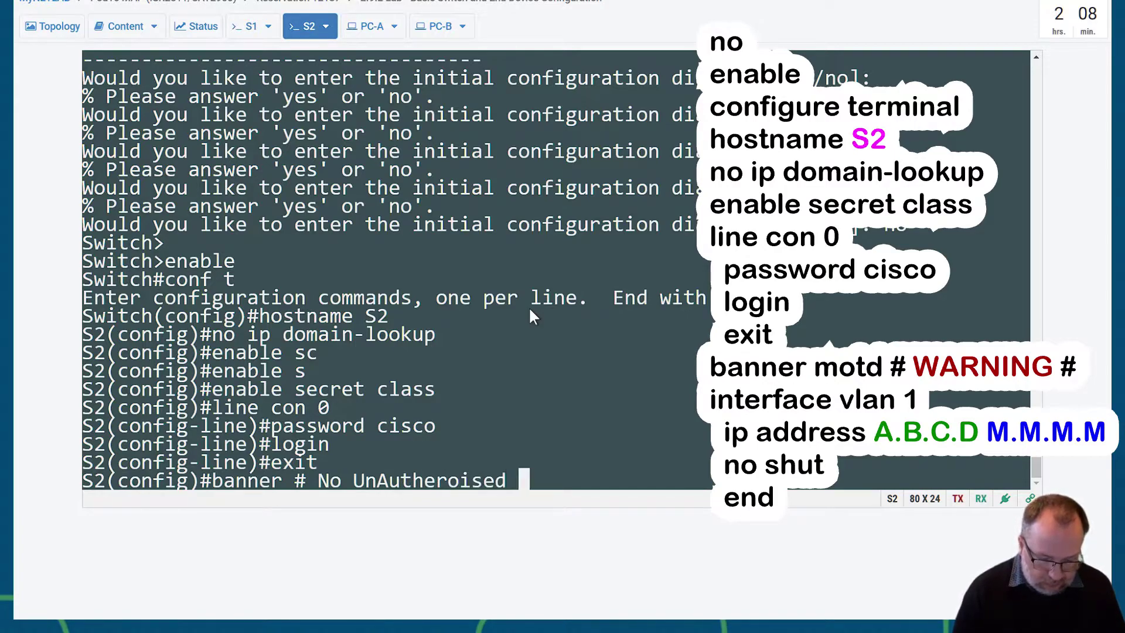
pyautogui.write('access ')
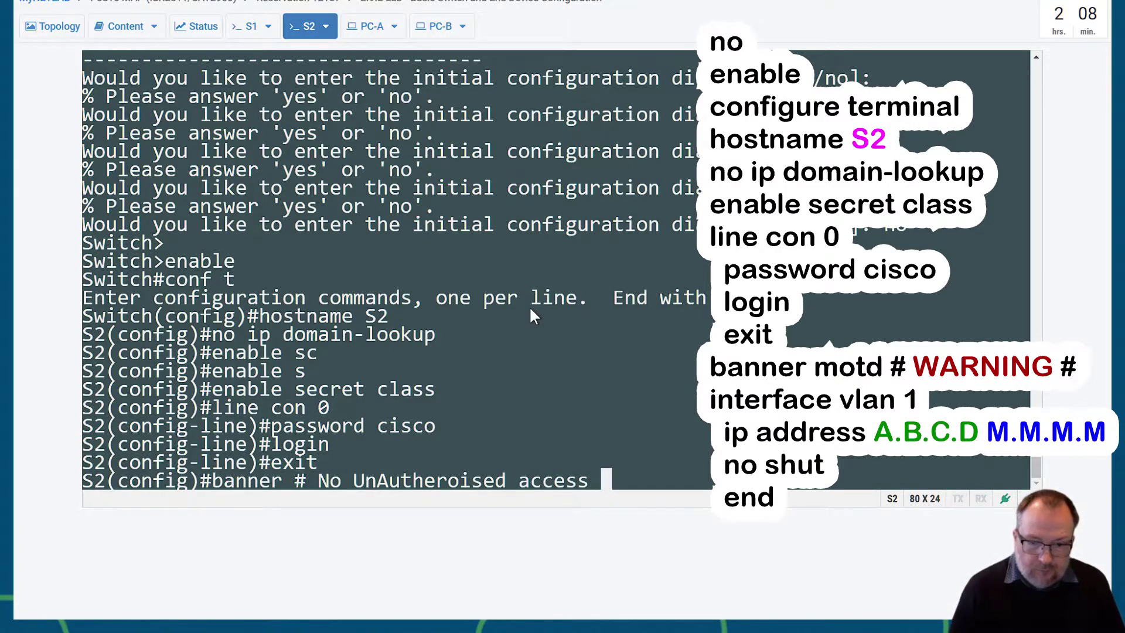
pyautogui.write('!!! #')
pyautogui.press('Return')
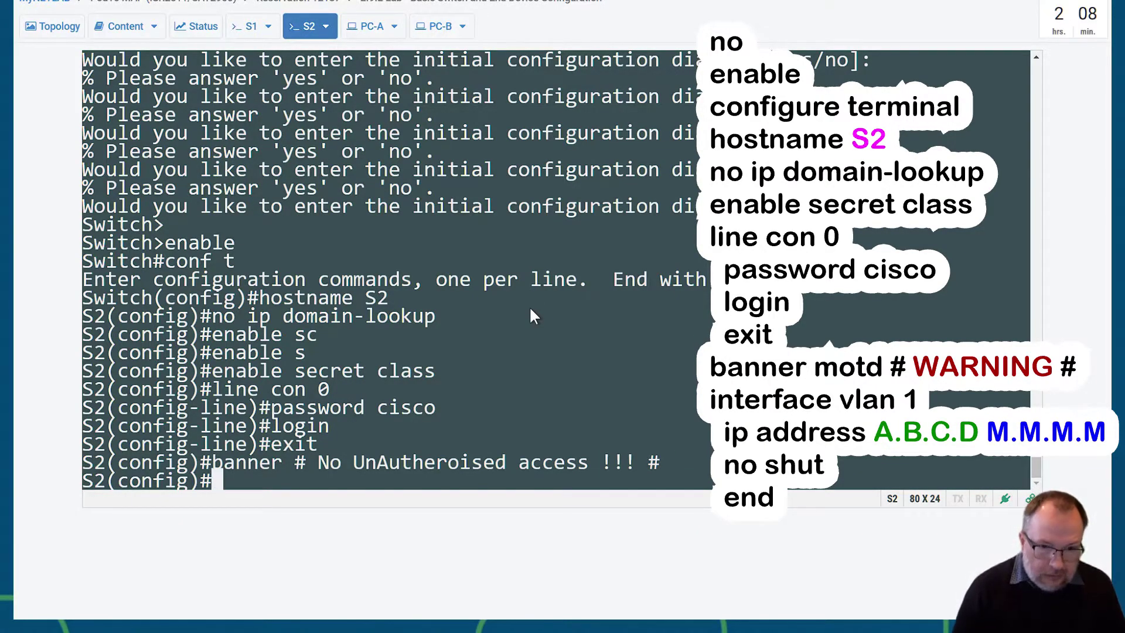
pyautogui.press('Return')
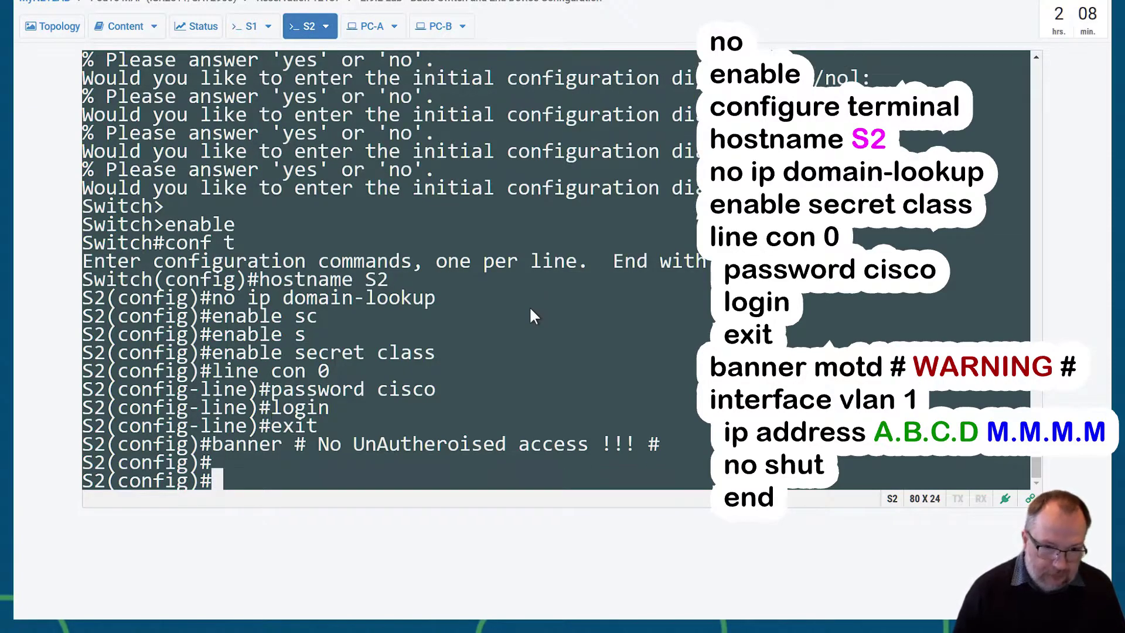
# - Address S2's VLAN 1 as 192.168.1.2 255.255.255.0, enable it with no shut, and end configuration
pyautogui.write('int v')
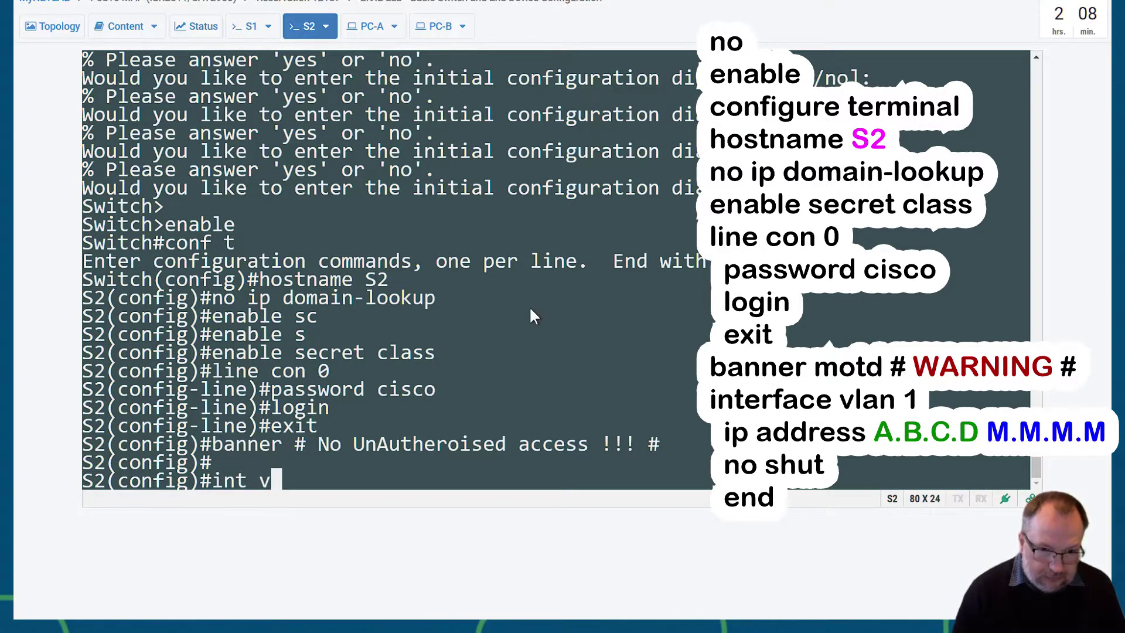
pyautogui.write('lan 1')
pyautogui.press('Return')
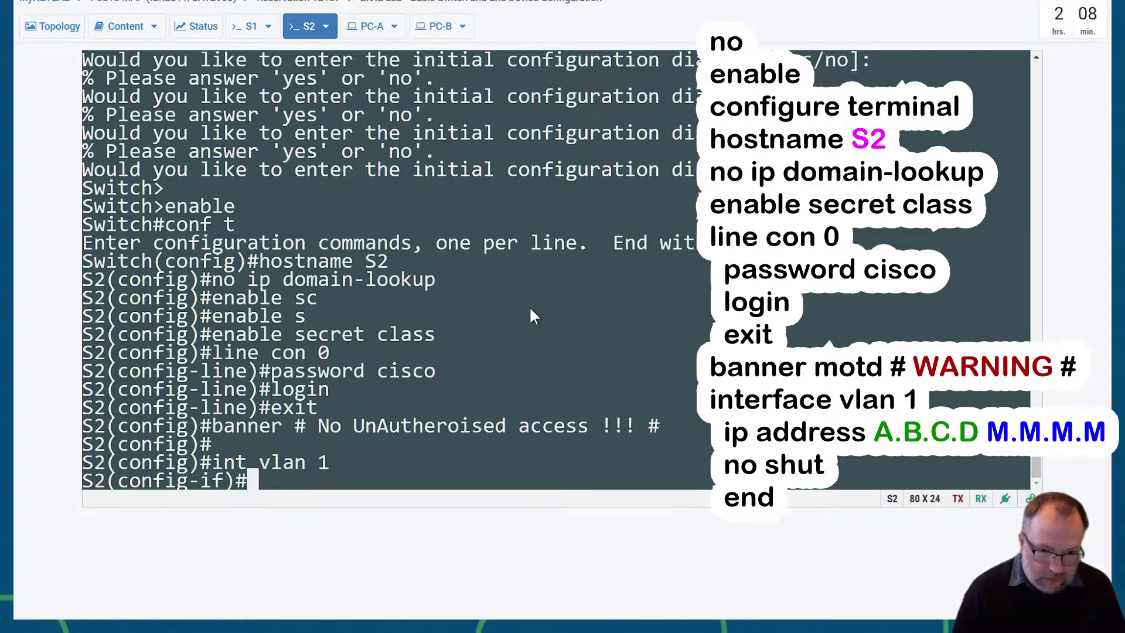
pyautogui.write('ip addr')
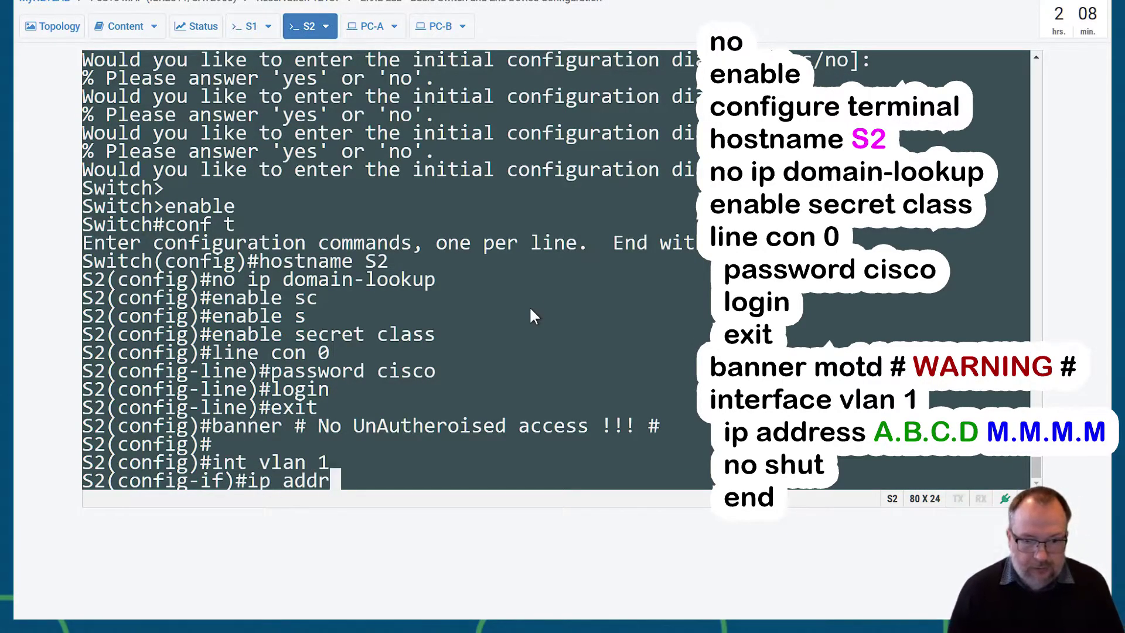
pyautogui.press('Tab')
pyautogui.write('192.16')
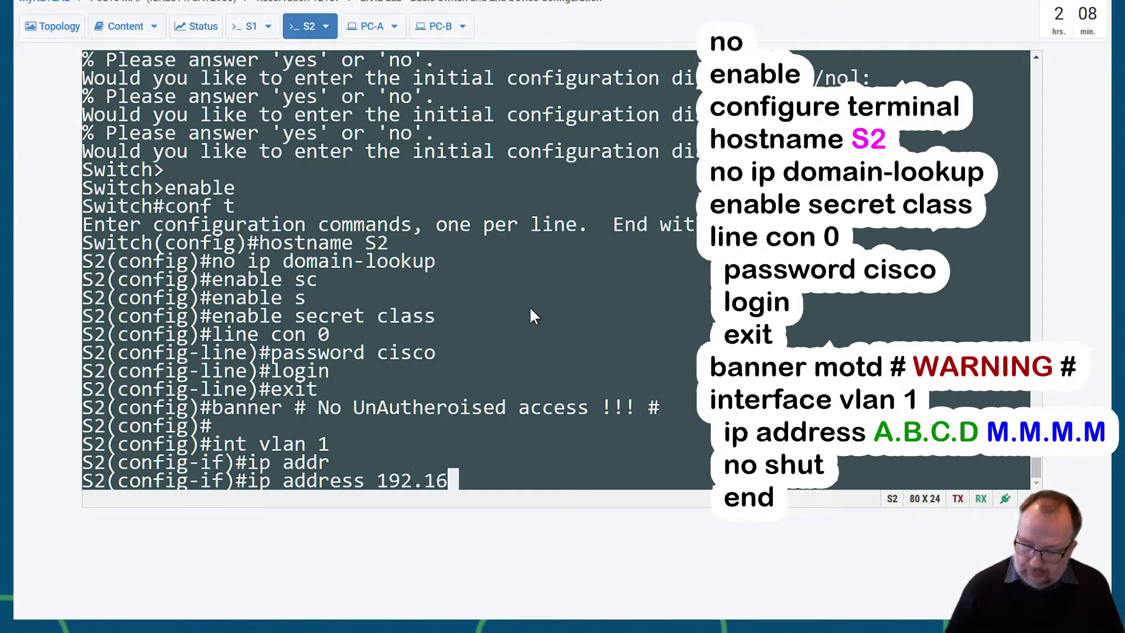
pyautogui.write('8.1.2 2')
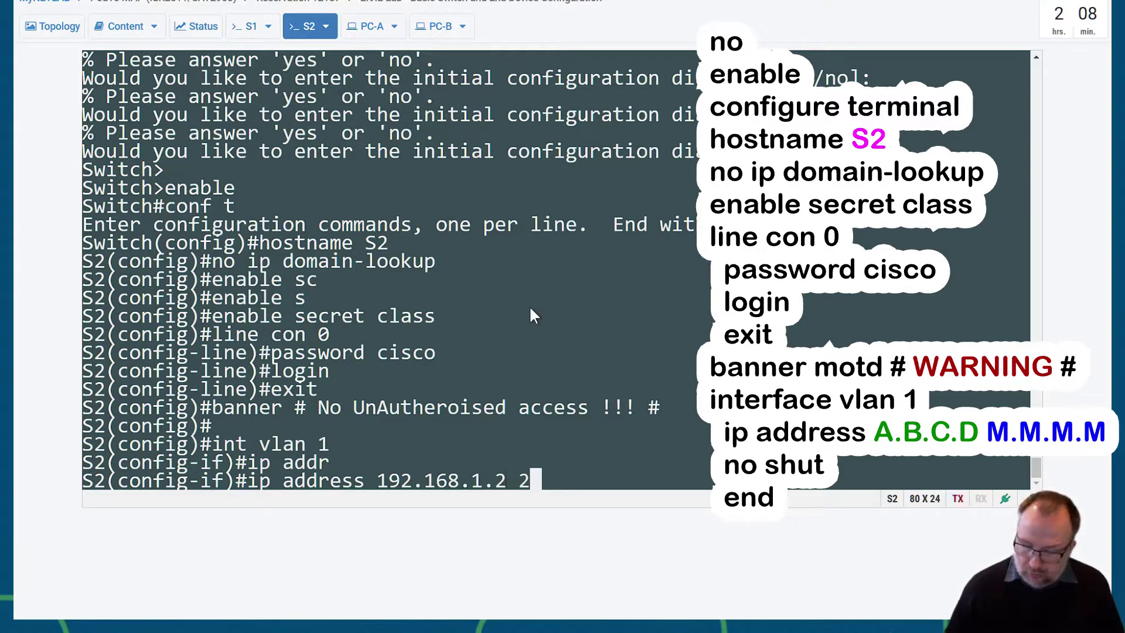
pyautogui.write('55.255.255.0')
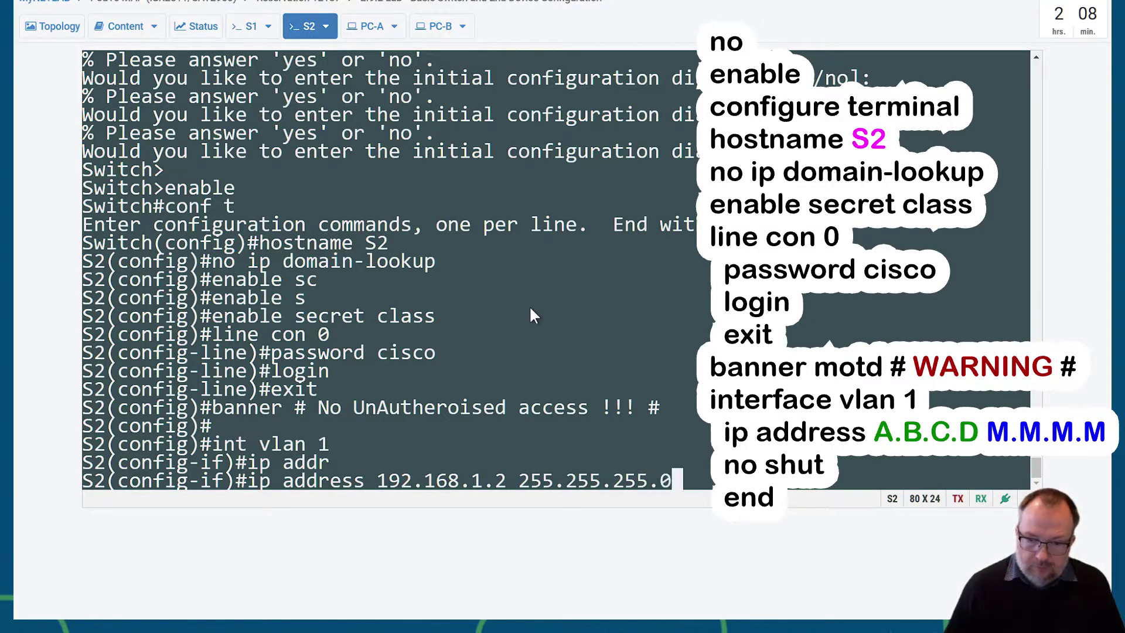
pyautogui.press('Return')
pyautogui.write('no shut')
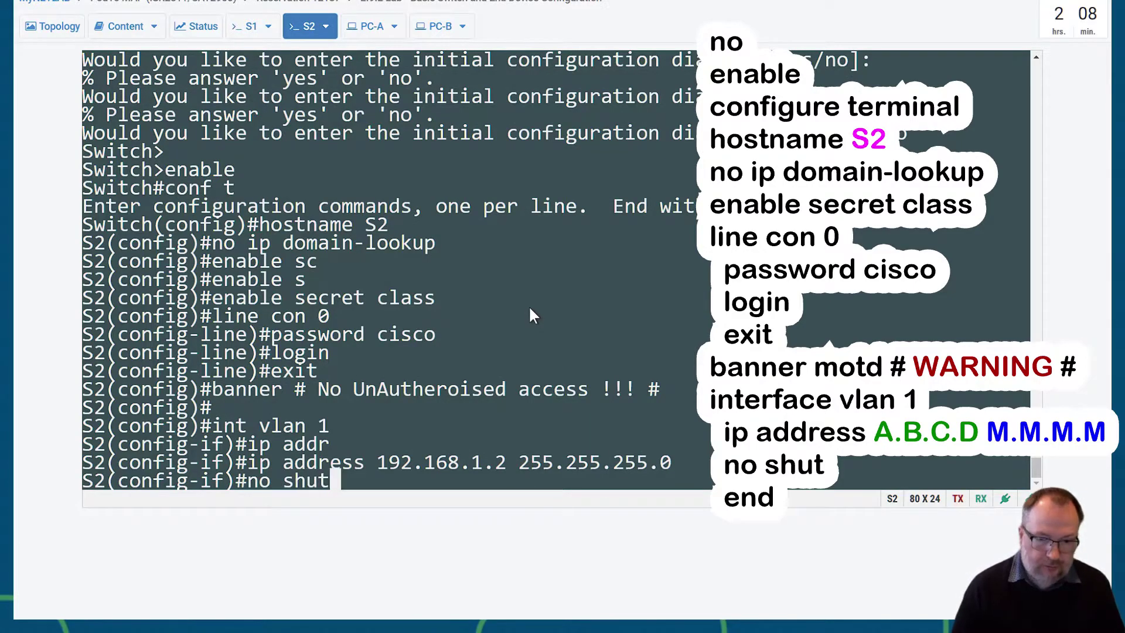
pyautogui.press('Return')
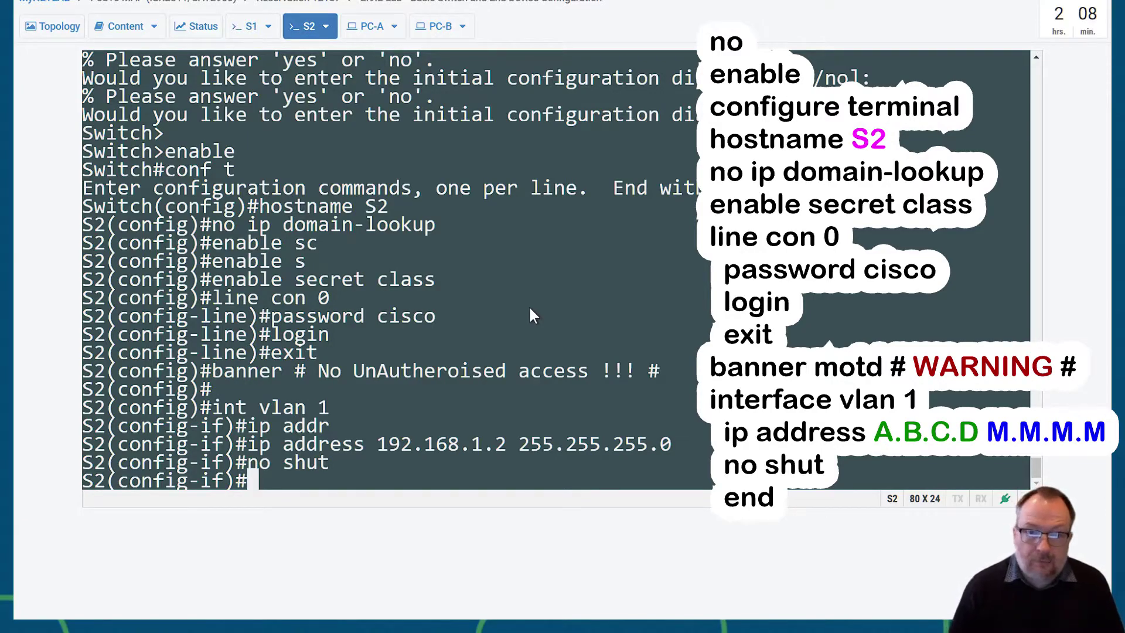
pyautogui.write('end')
pyautogui.press('Return')
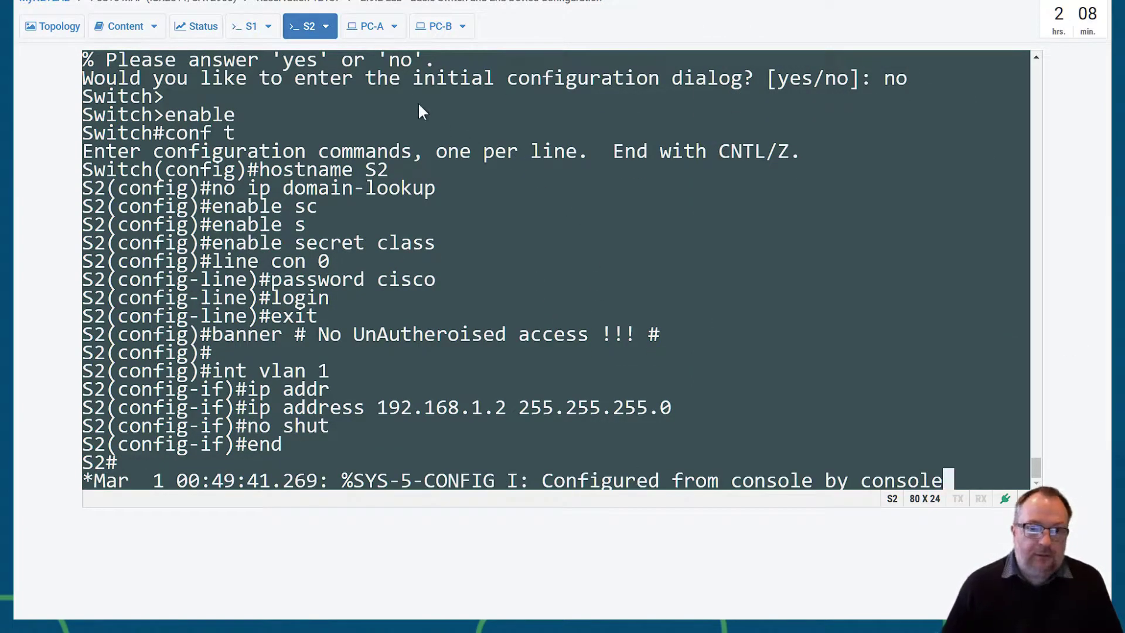
pyautogui.click(368, 30)
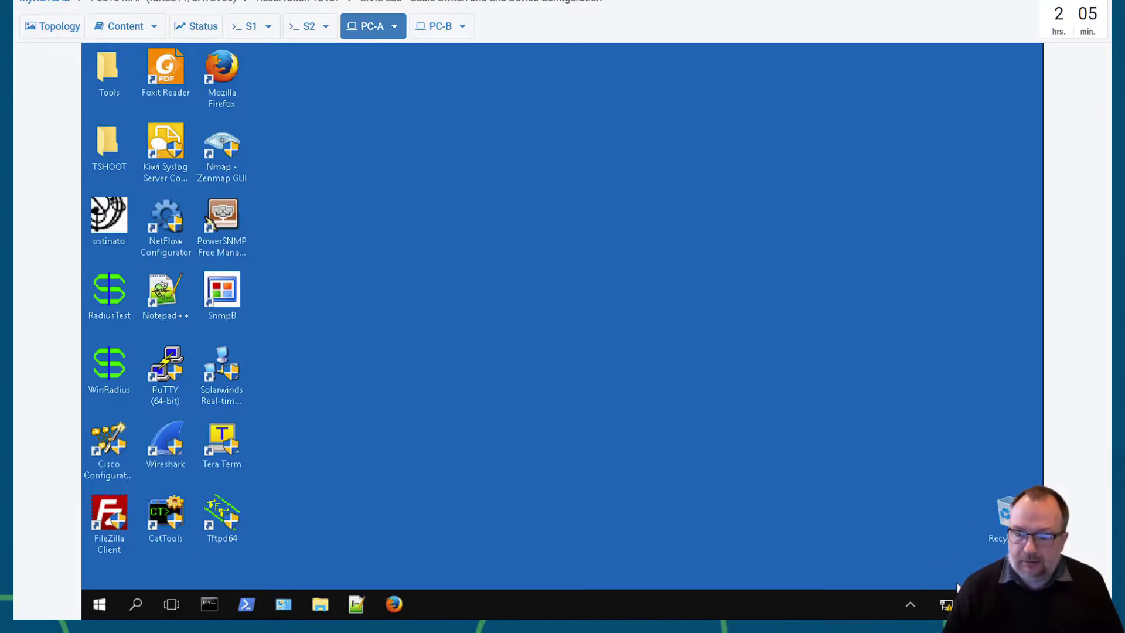
# - On PC-A, open the network adapter list from the Network & Internet Ethernet settings
pyautogui.rightClick(947, 604)
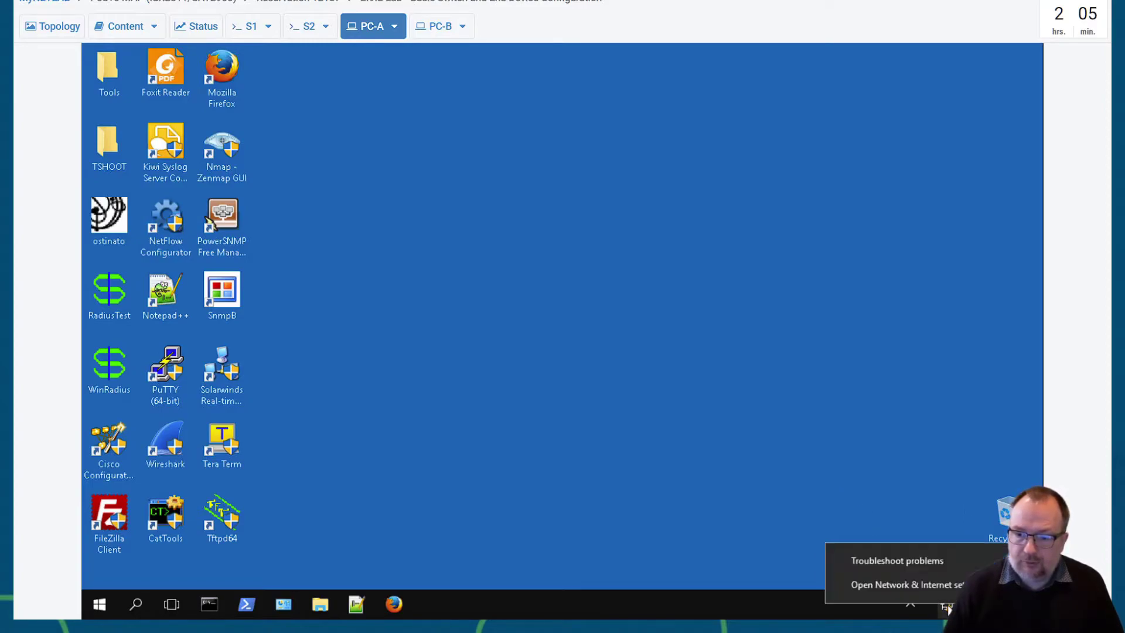
pyautogui.click(863, 586)
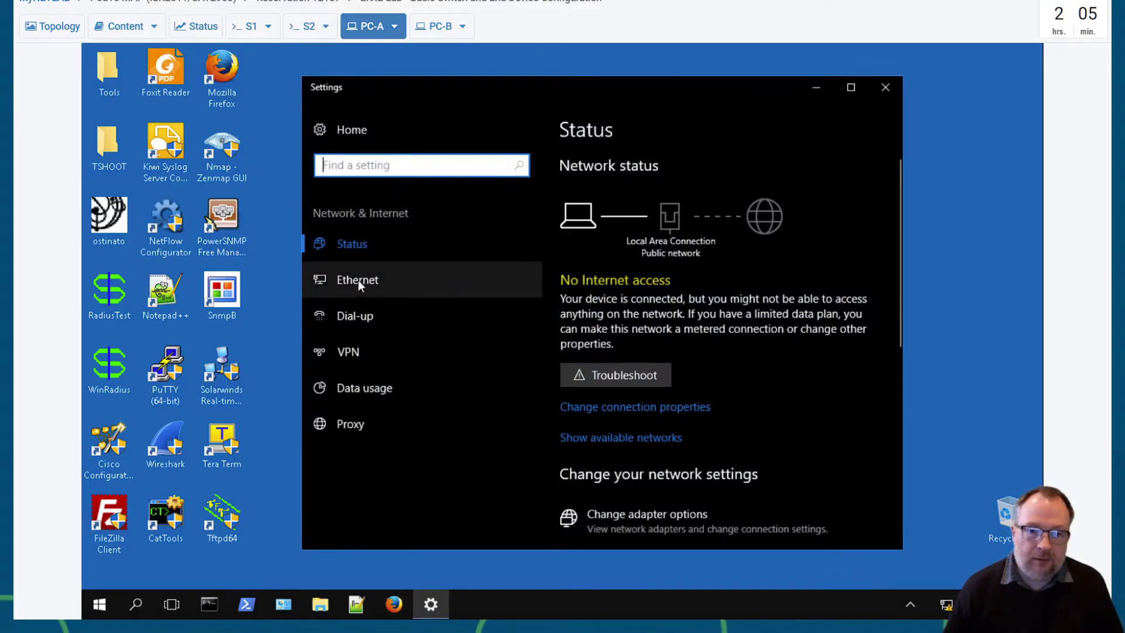
pyautogui.click(352, 279)
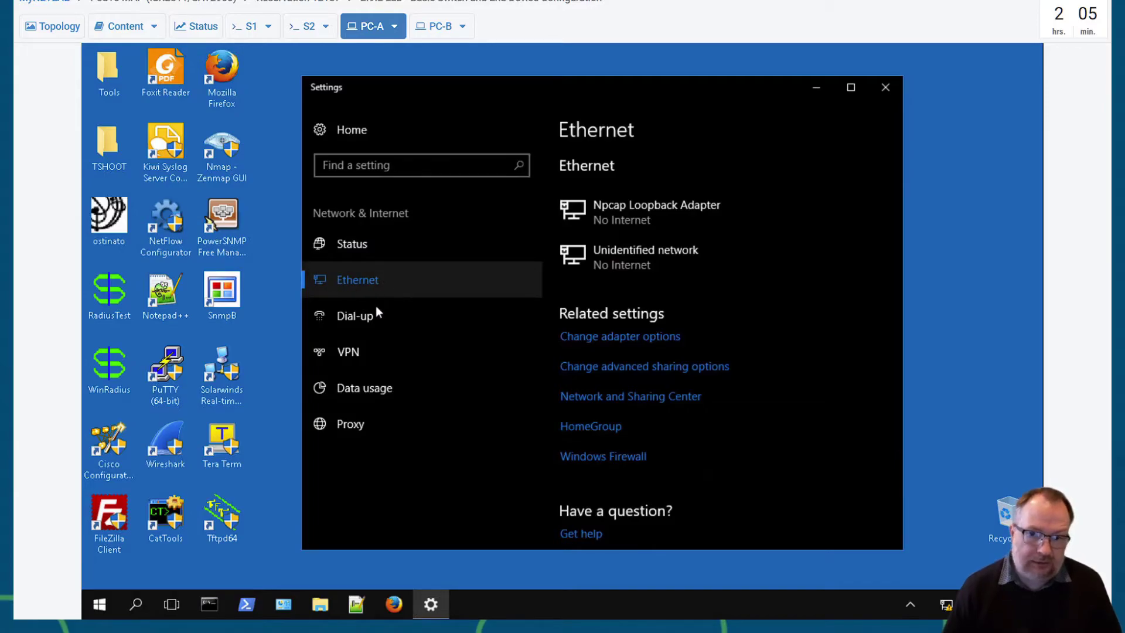
pyautogui.click(626, 347)
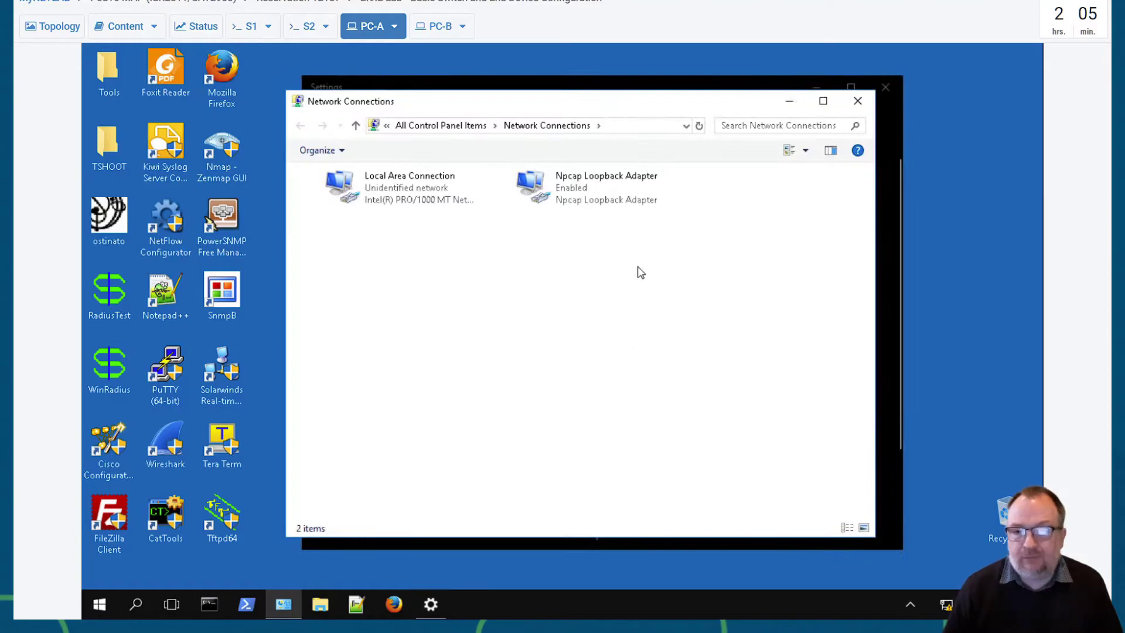
# - Select the Local Area Connection adapter and bring up its context menu
pyautogui.moveTo(499, 103); pyautogui.dragTo(510, 88)
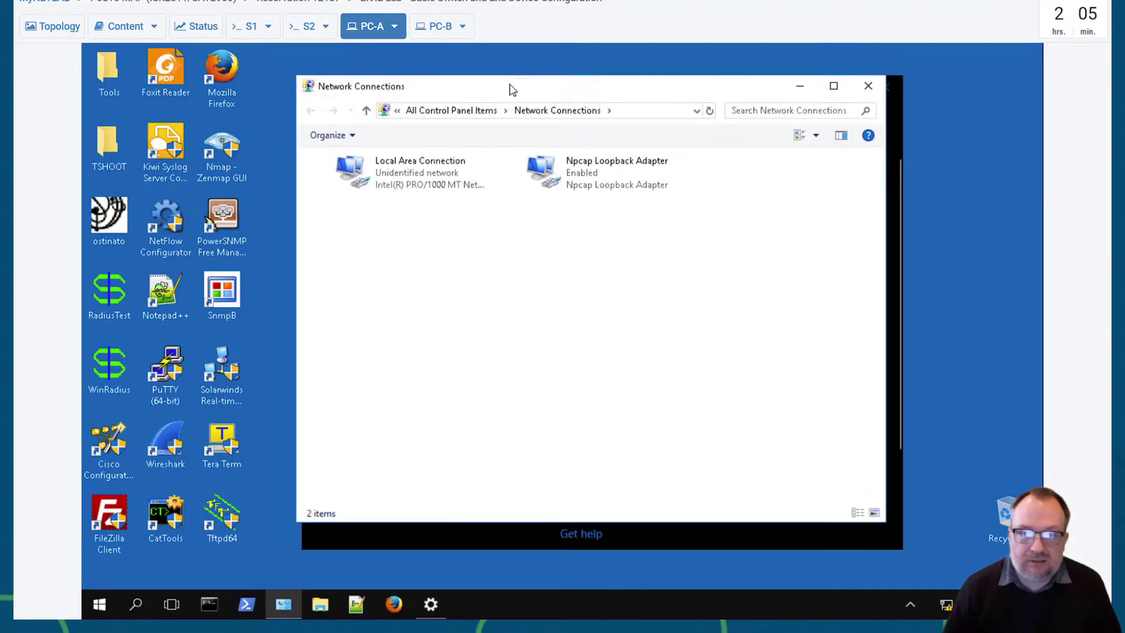
pyautogui.click(397, 179)
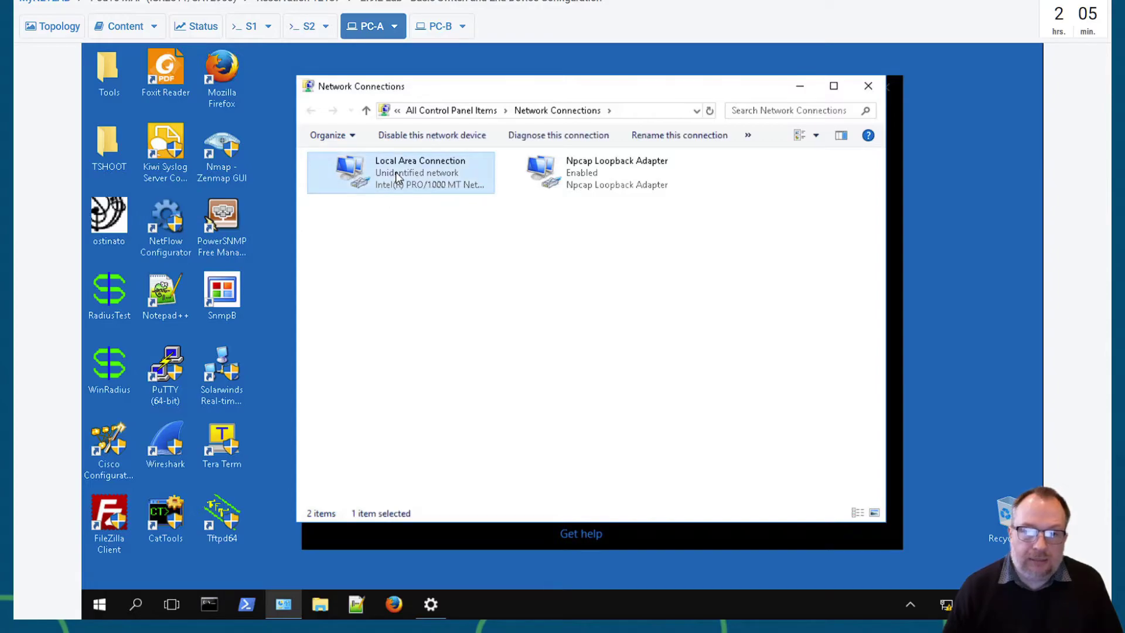
pyautogui.rightClick(397, 177)
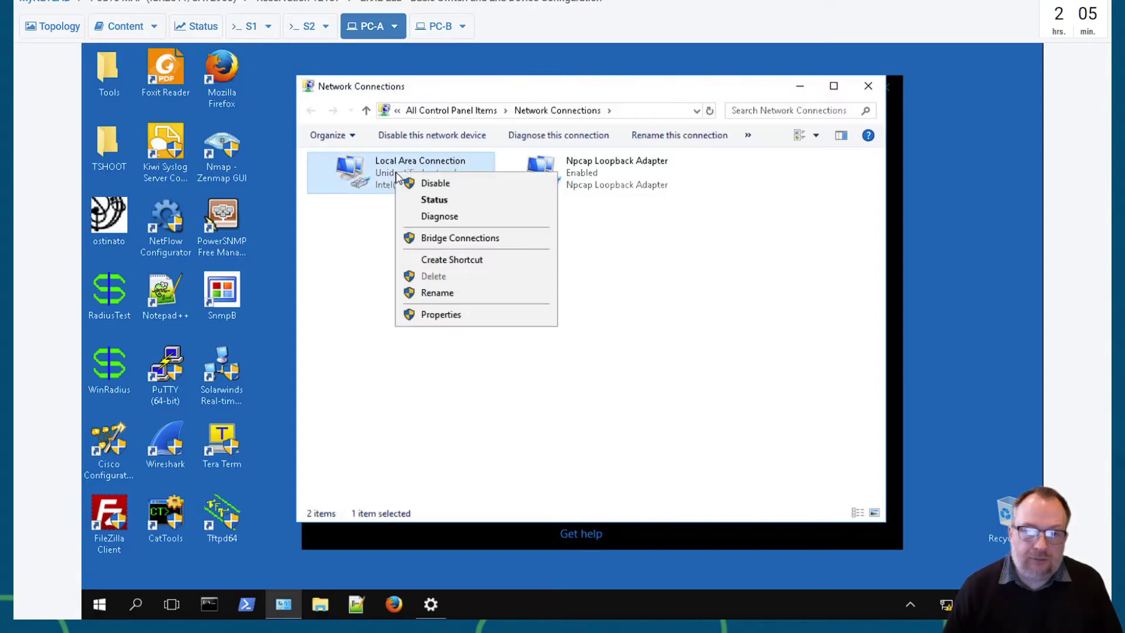
# - Open the Internet Protocol Version 4 (TCP/IPv4) properties of PC-A's Local Area Connection
pyautogui.click(434, 315)
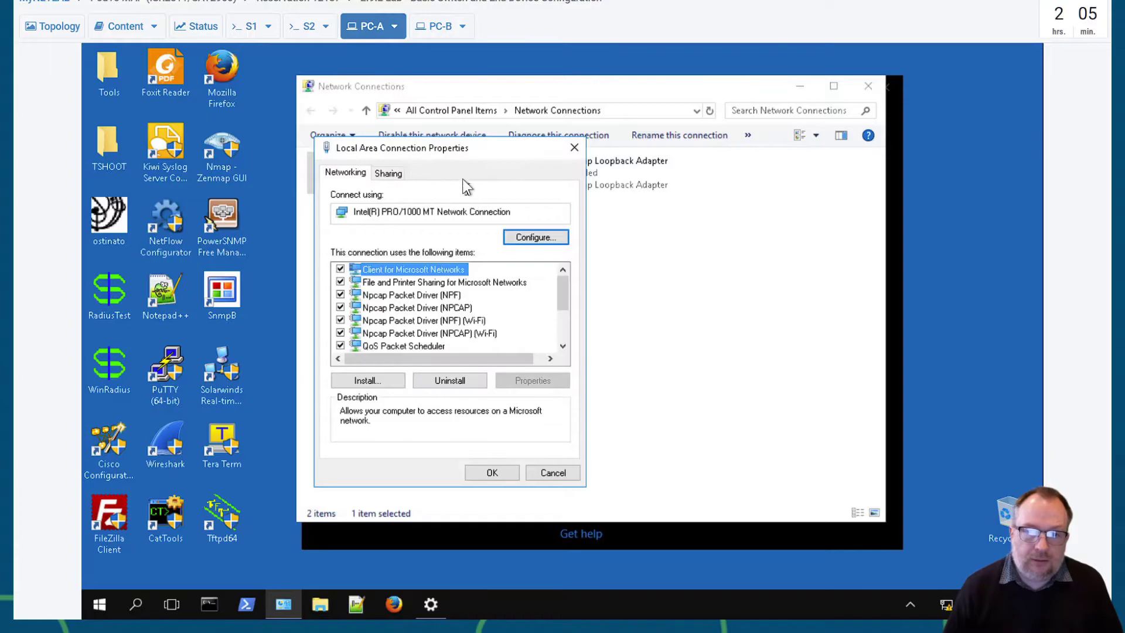
pyautogui.moveTo(450, 154); pyautogui.dragTo(589, 148)
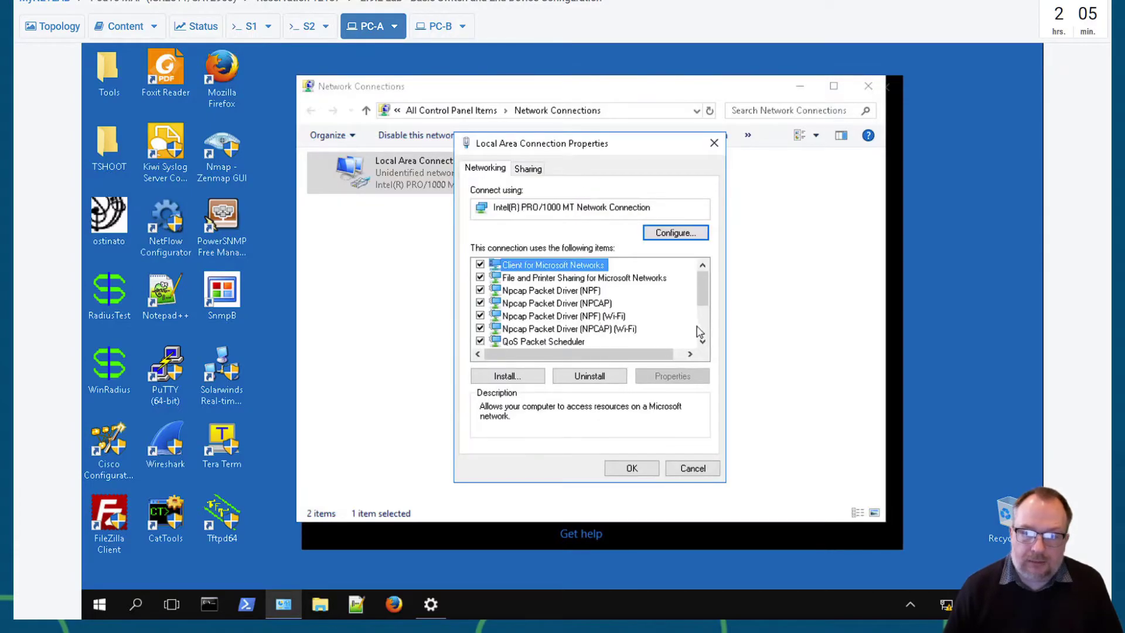
pyautogui.click(703, 341)
pyautogui.click(703, 341)
pyautogui.click(703, 341)
pyautogui.click(703, 341)
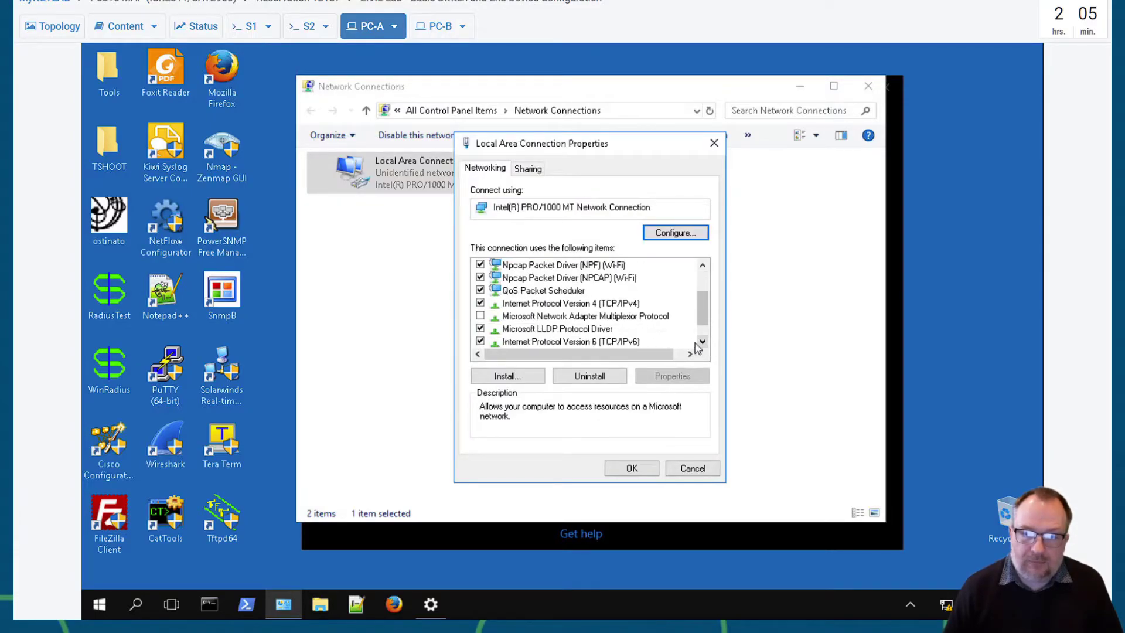
pyautogui.click(593, 304)
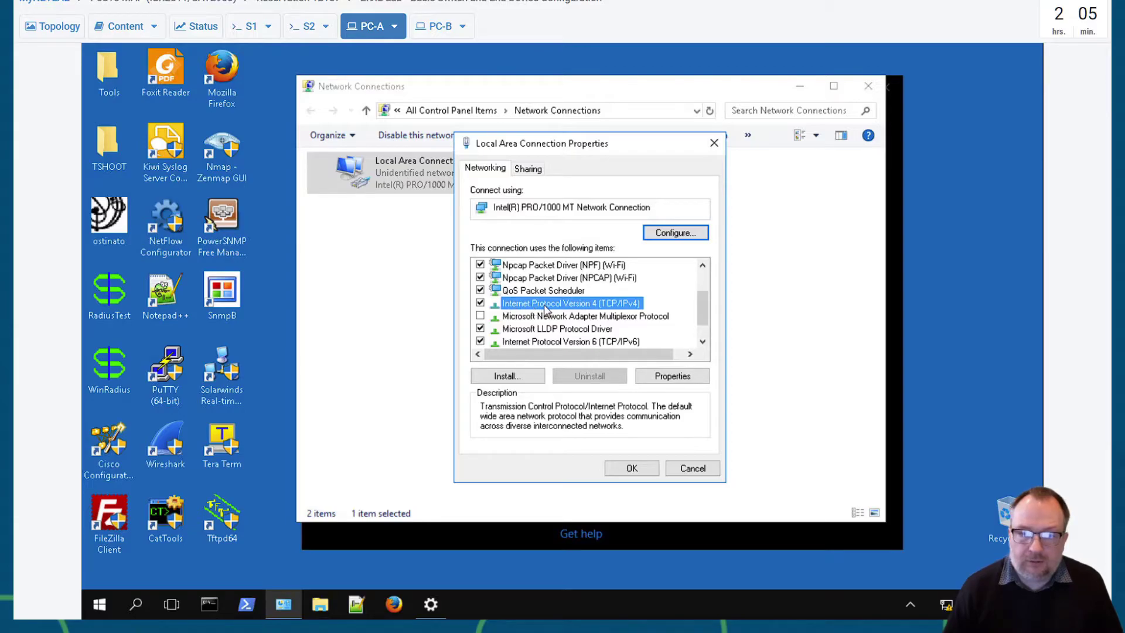
pyautogui.click(672, 376)
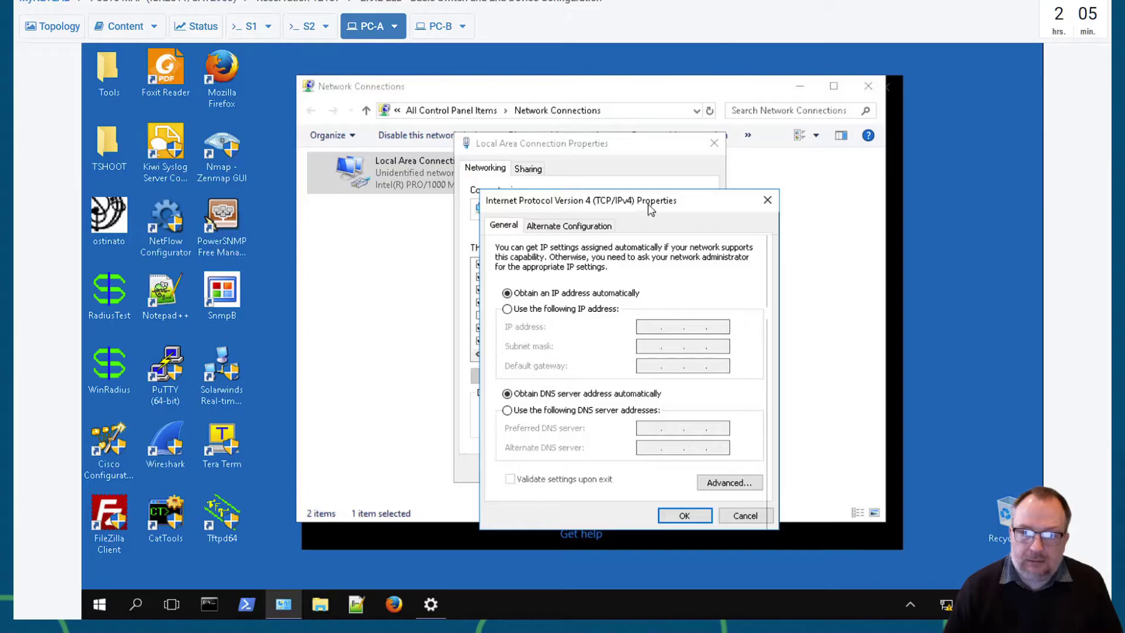
# - Set PC-A's static IPv4 address to 192.168.1.10 with mask 255.255.255.0 and save
pyautogui.click(566, 311)
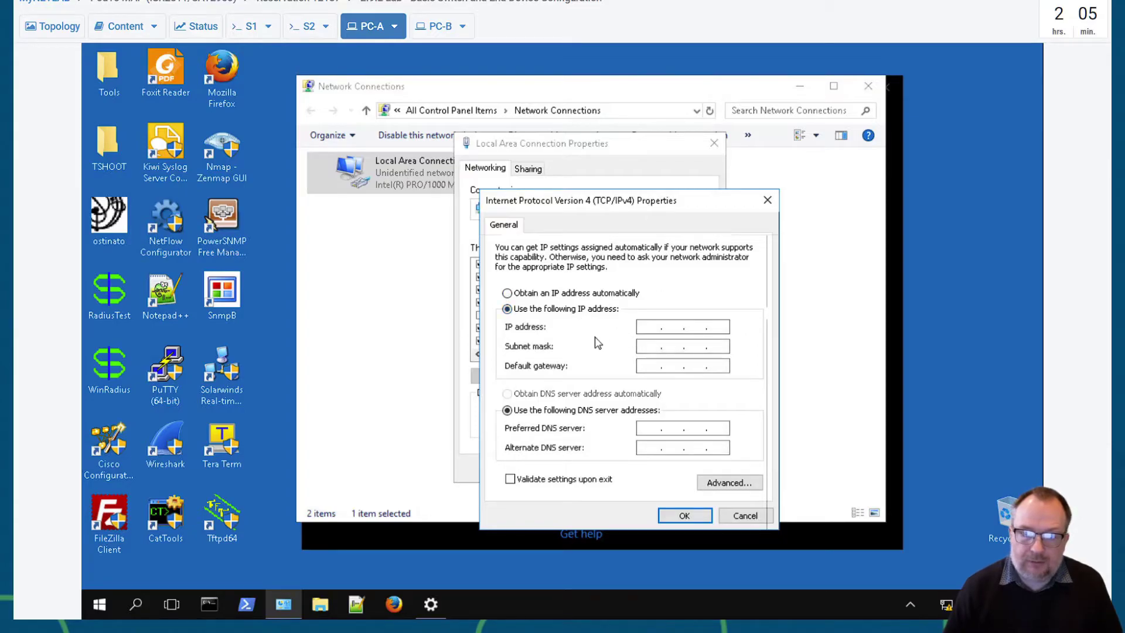
pyautogui.click(528, 295)
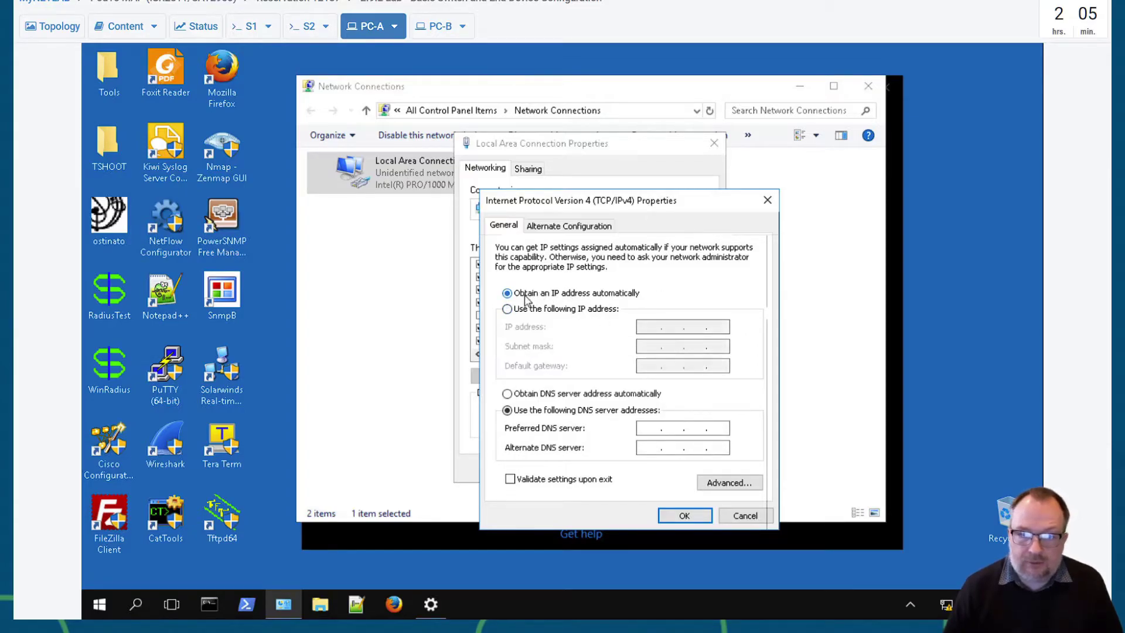
pyautogui.click(532, 313)
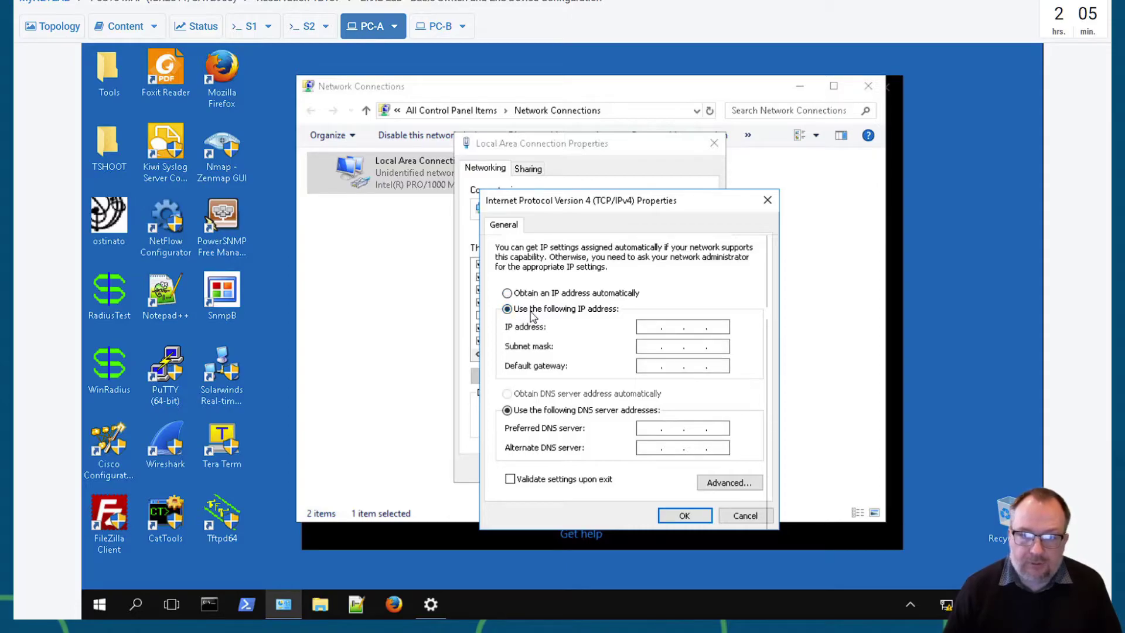
pyautogui.click(651, 328)
pyautogui.write('19')
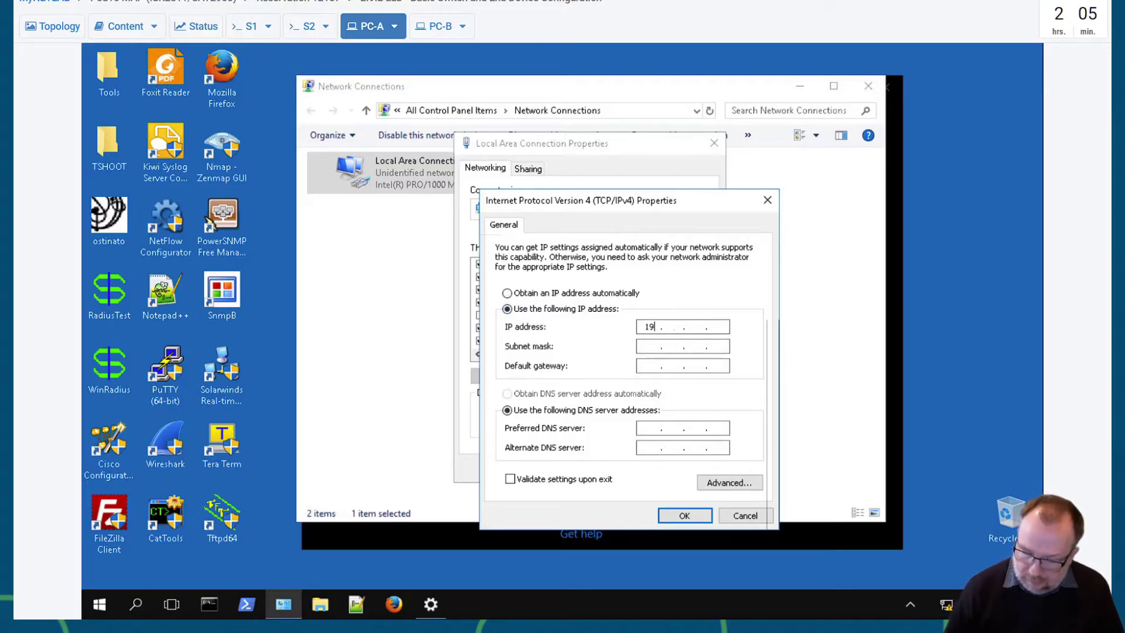
pyautogui.write('2.168.1.1')
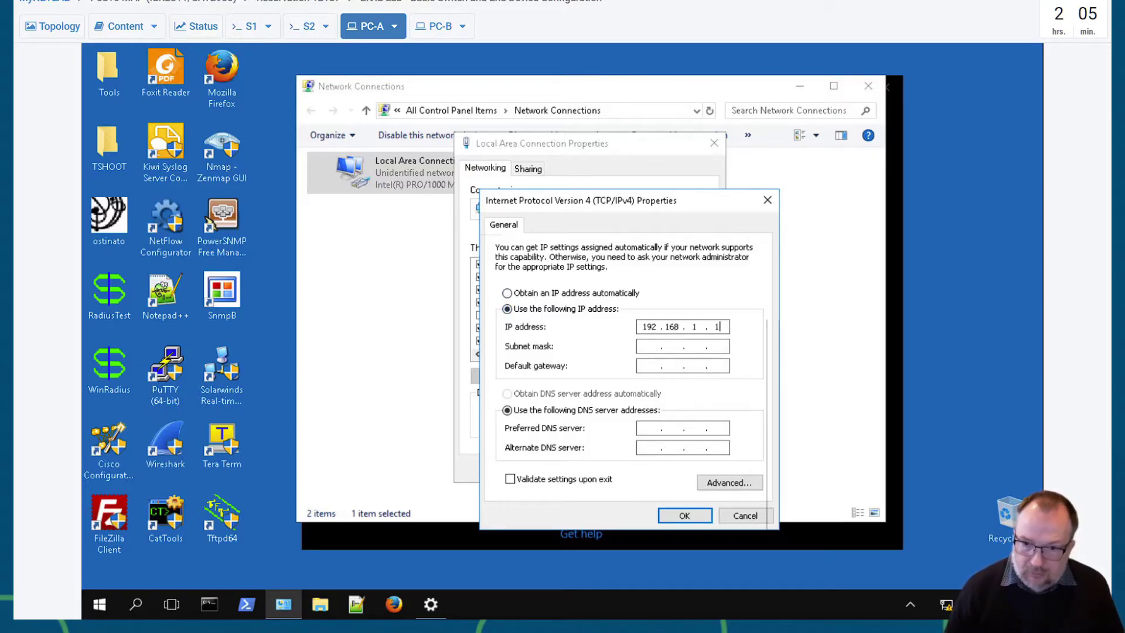
pyautogui.write('0')
pyautogui.press('Tab')
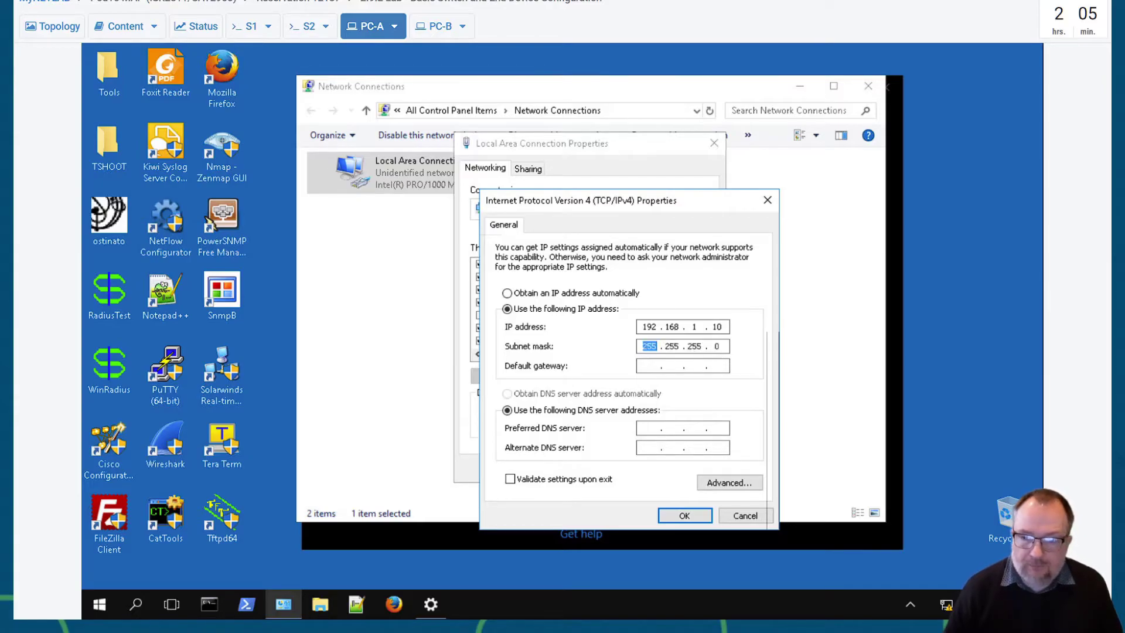
pyautogui.click(684, 515)
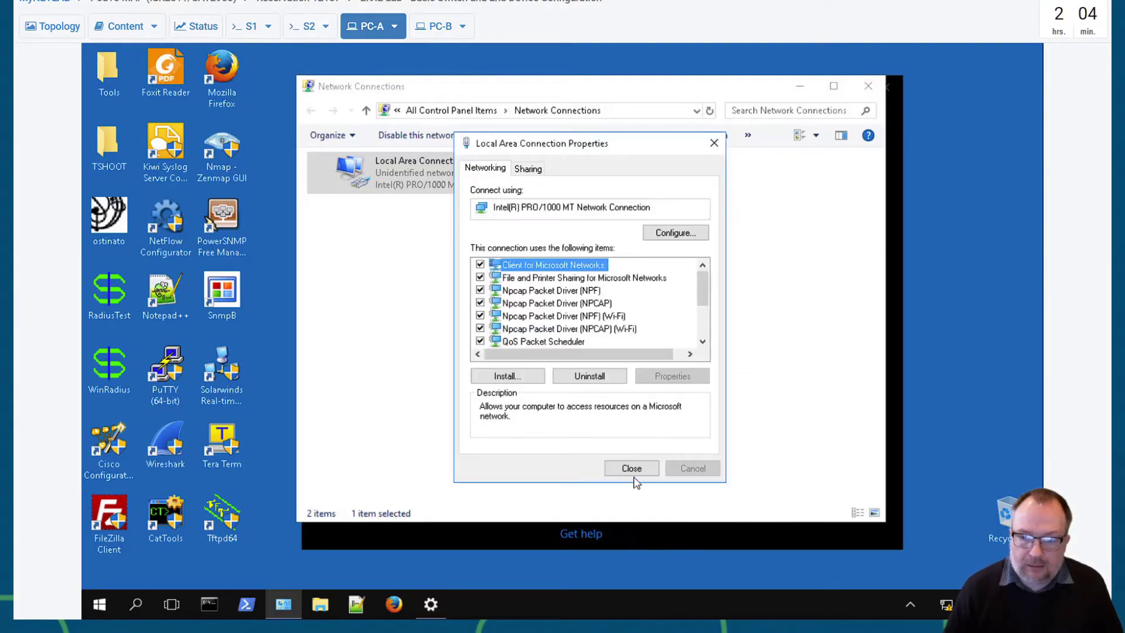
# - Close PC-A's connection properties, Network Connections and Ethernet settings windows
pyautogui.click(635, 471)
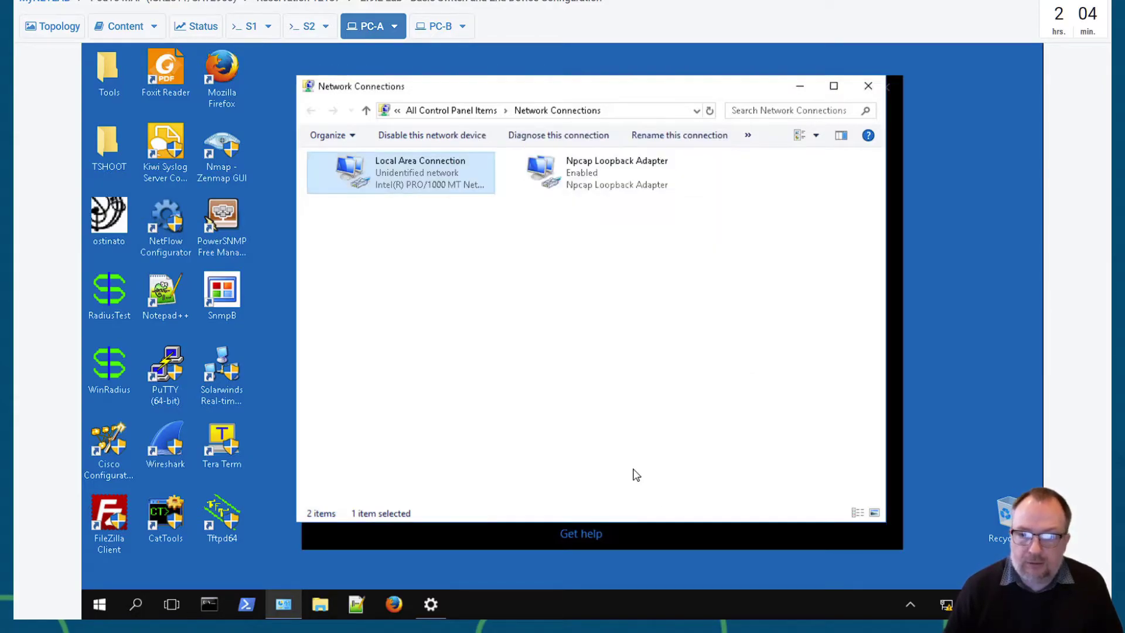
pyautogui.click(870, 89)
pyautogui.click(882, 89)
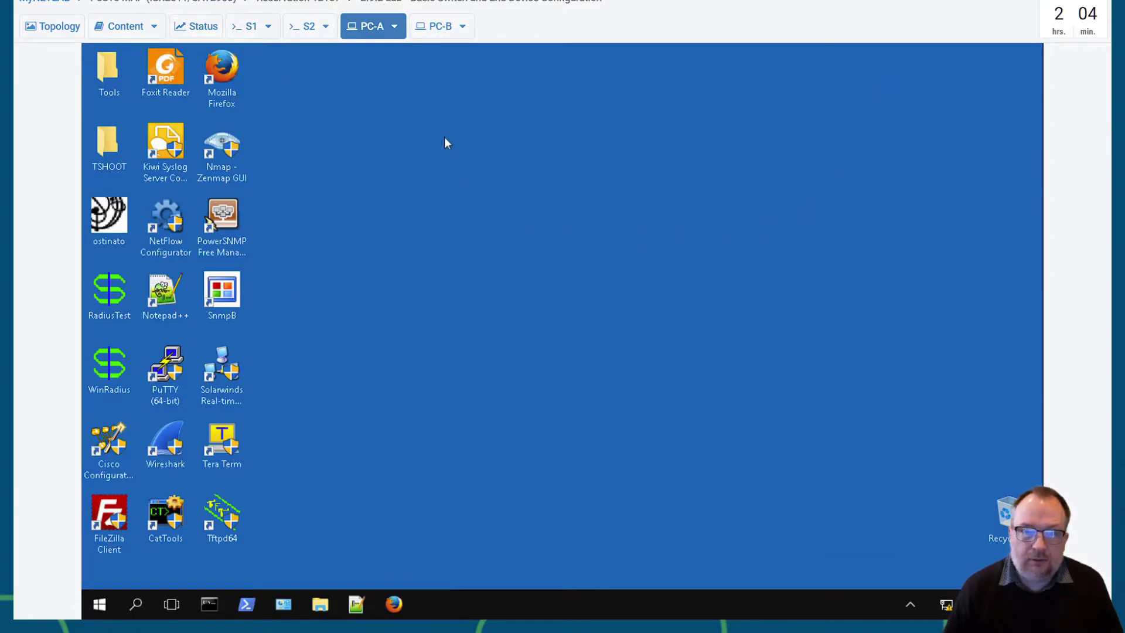
# - On PC-B, open the Network Connections list and the Local Area Connection's context menu
pyautogui.click(434, 27)
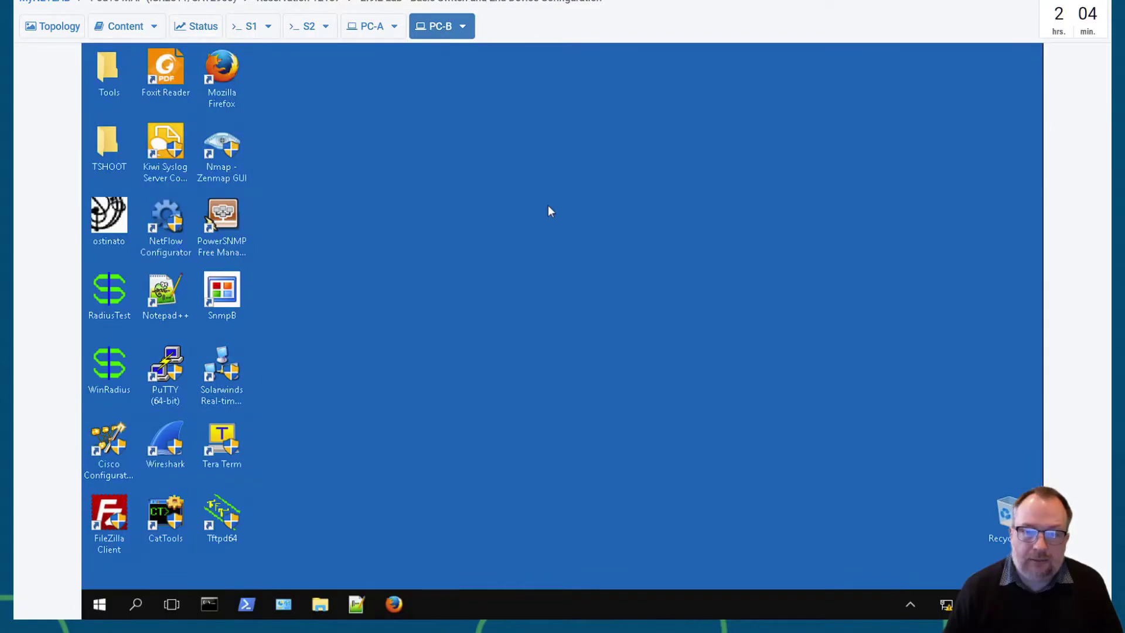
pyautogui.rightClick(947, 607)
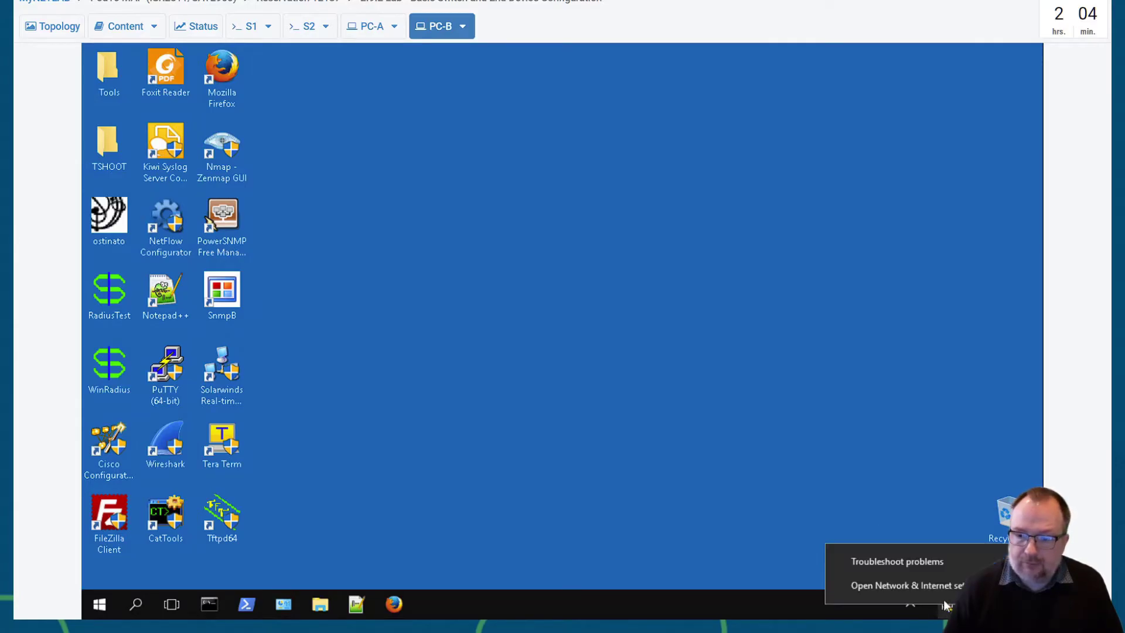
pyautogui.click(887, 589)
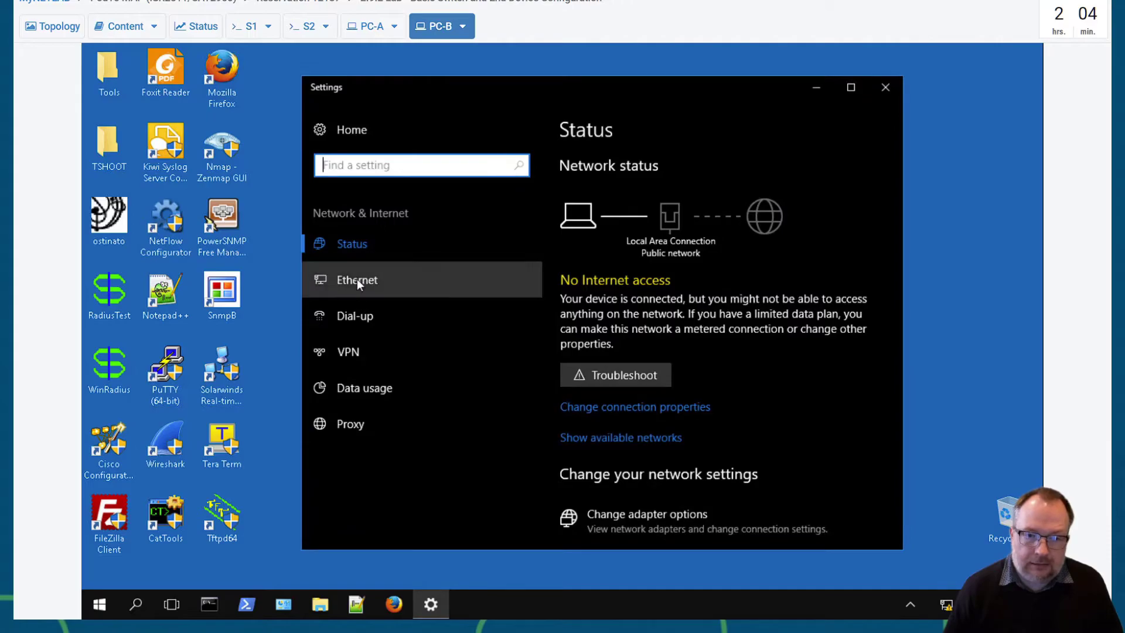
pyautogui.click(357, 279)
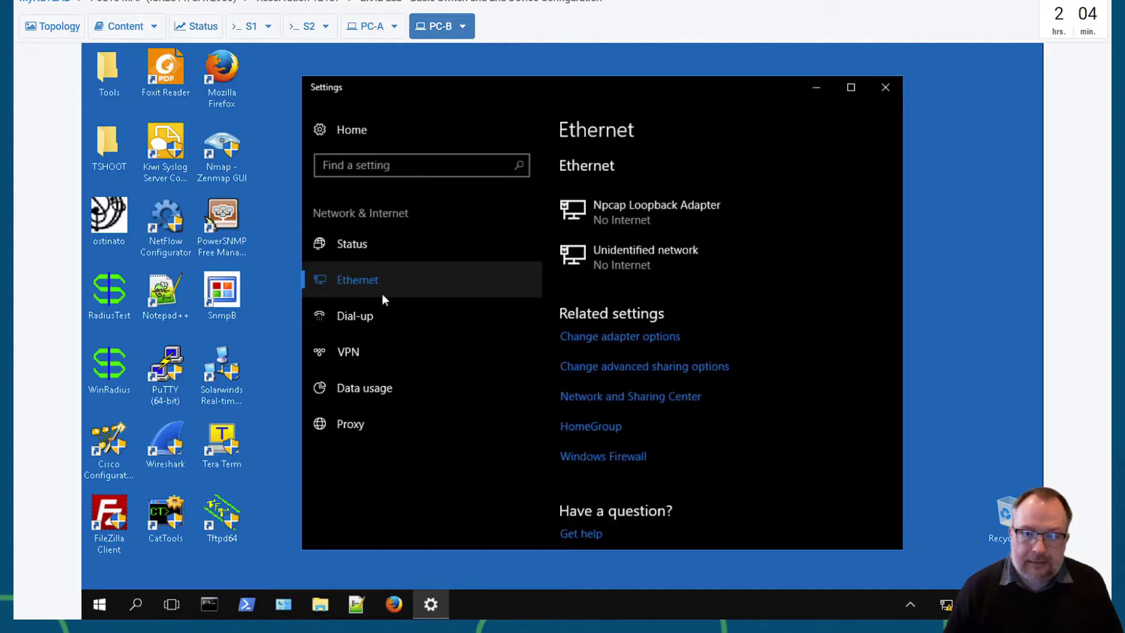
pyautogui.click(594, 346)
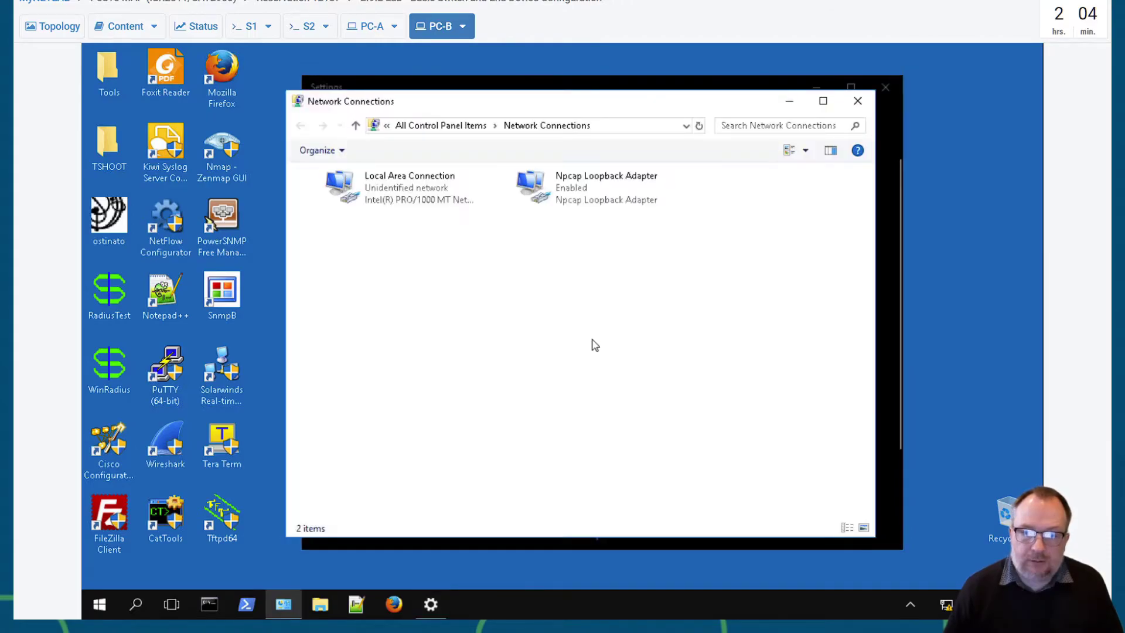
pyautogui.click(410, 196)
pyautogui.rightClick(403, 186)
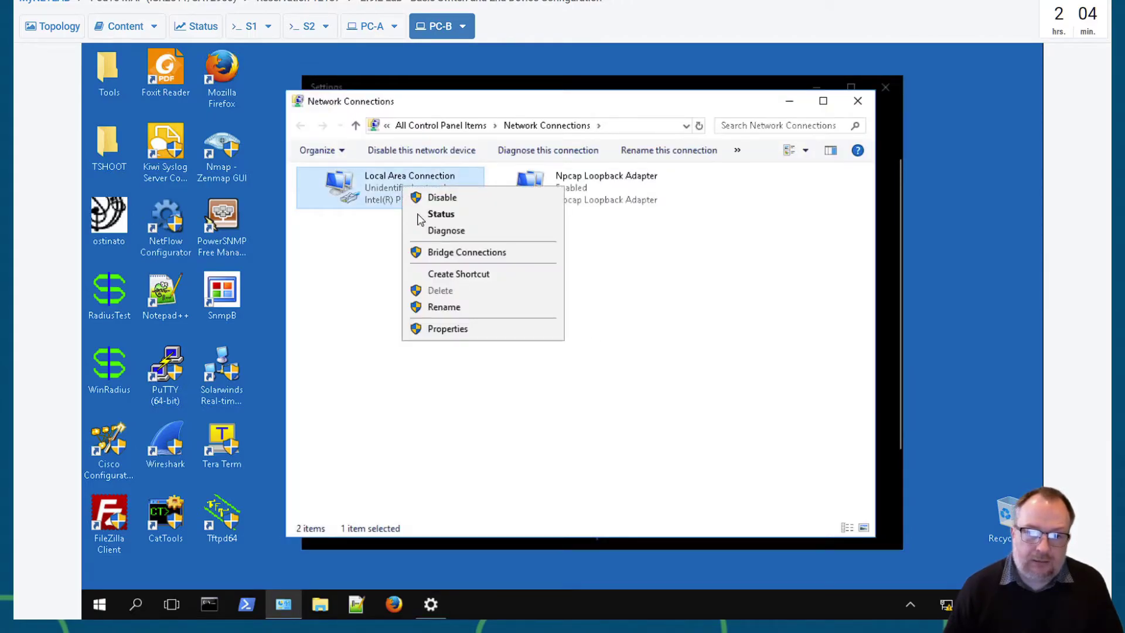
# - In PC-B's IPv4 properties, set static address 192.168.1.11 with mask 255.255.255.0 and save
pyautogui.click(443, 329)
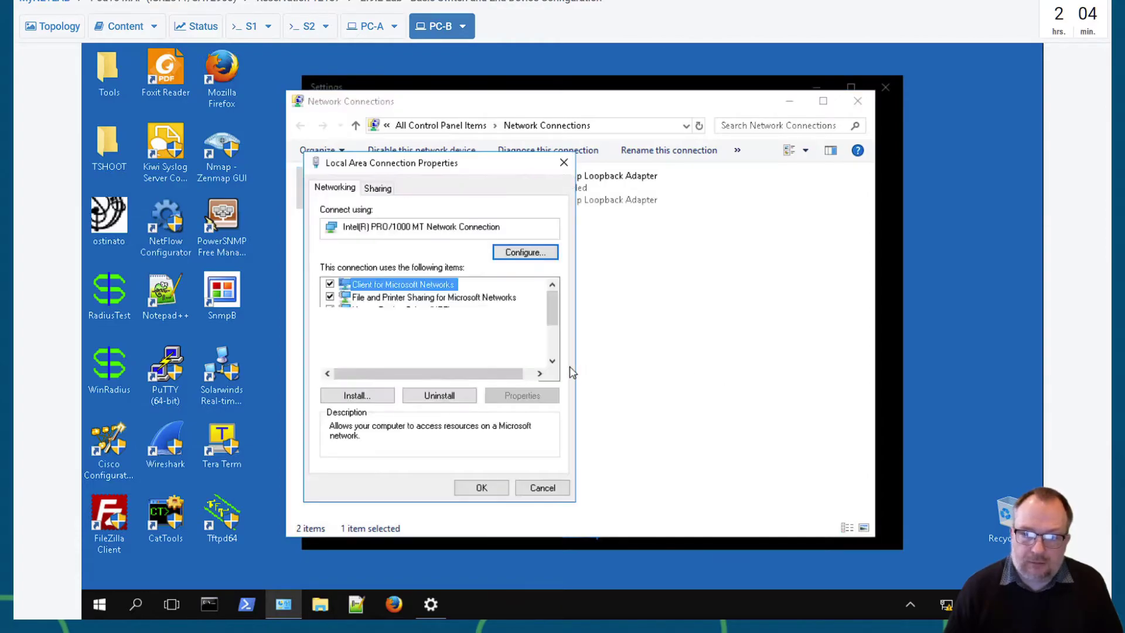
pyautogui.scroll(-2, 505, 343)
pyautogui.doubleClick(464, 297)
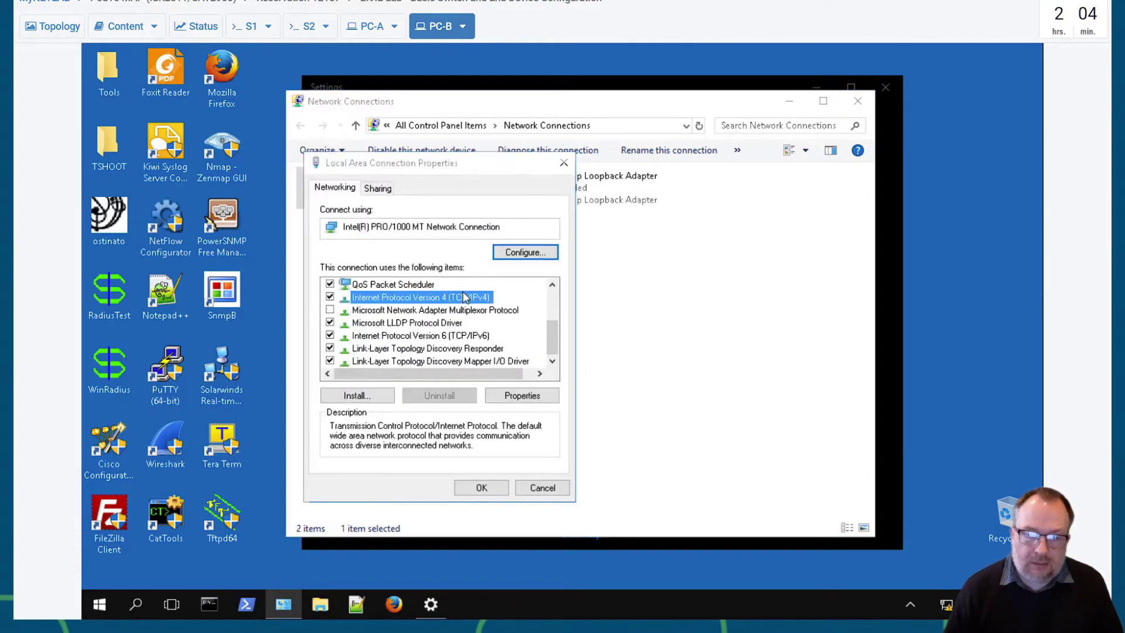
pyautogui.click(441, 330)
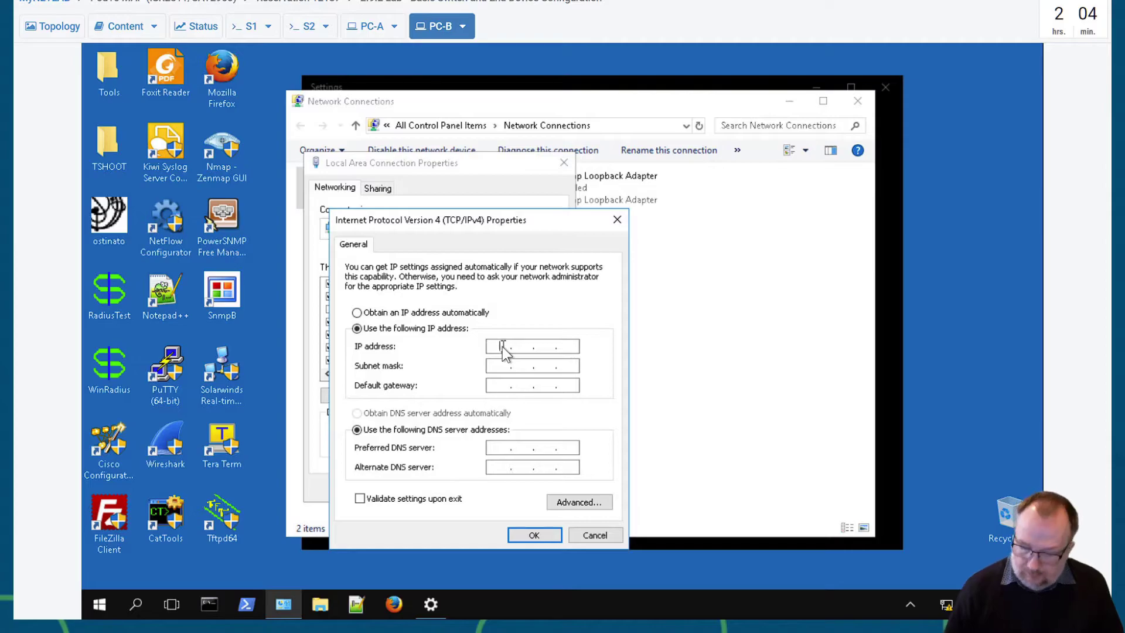
pyautogui.write('192.168.1.11')
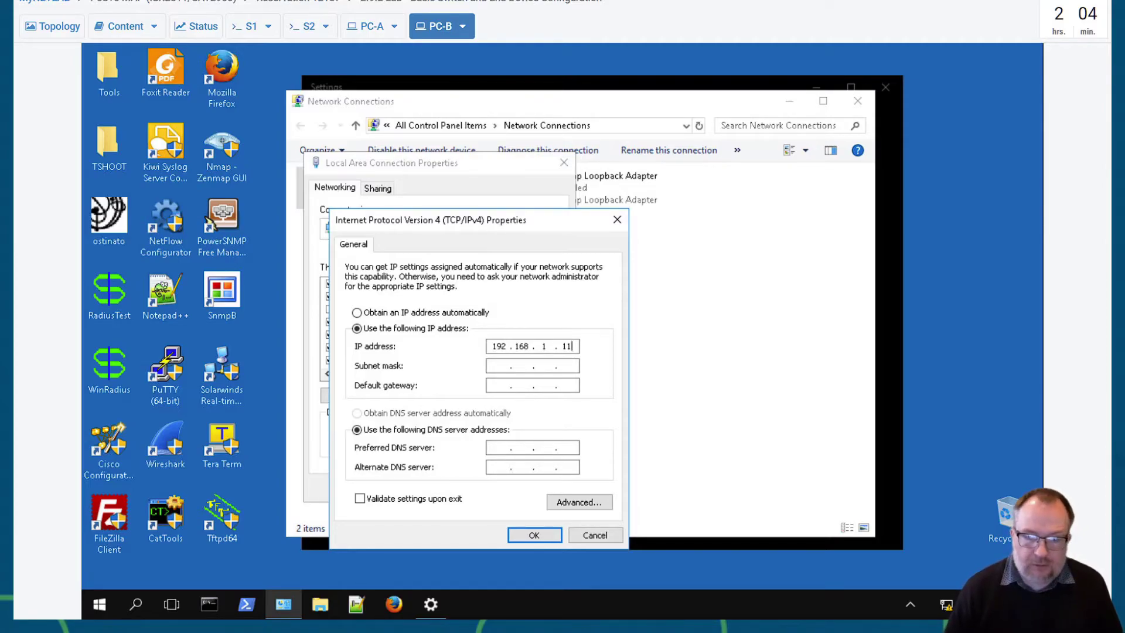
pyautogui.press('Tab')
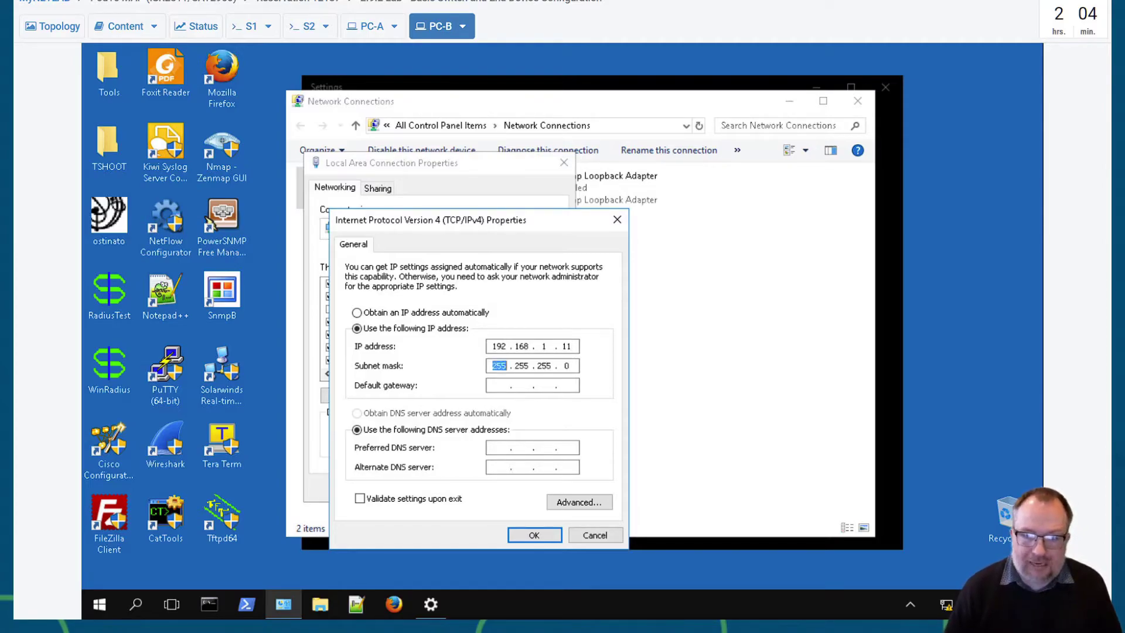
pyautogui.click(544, 534)
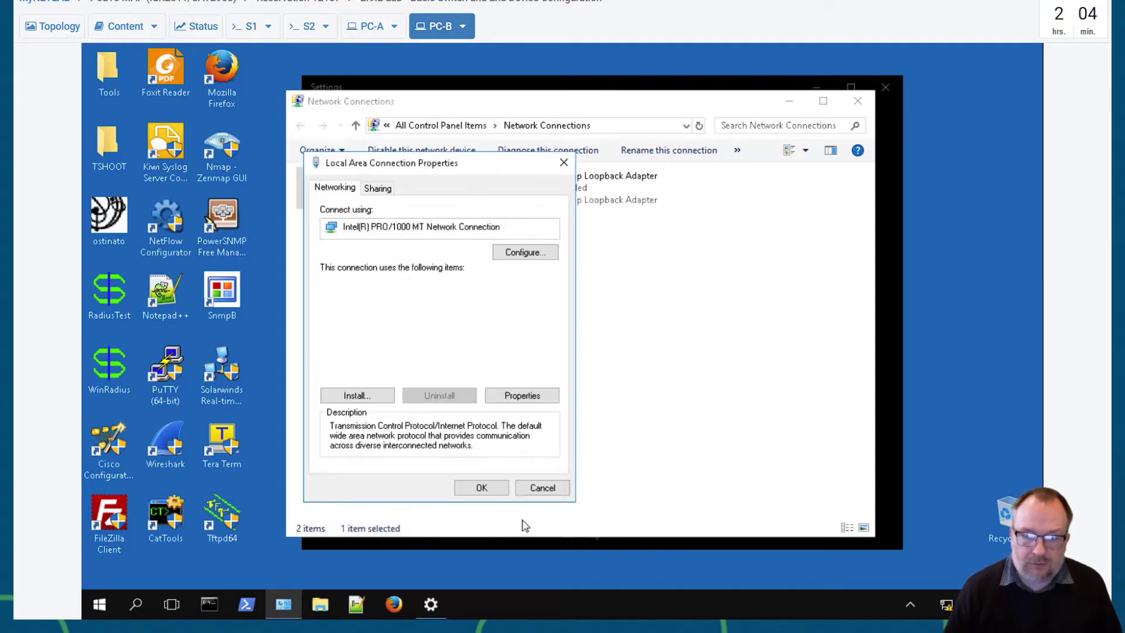
# - Confirm the connection properties and close PC-B's Network Connections and Settings windows
pyautogui.click(480, 488)
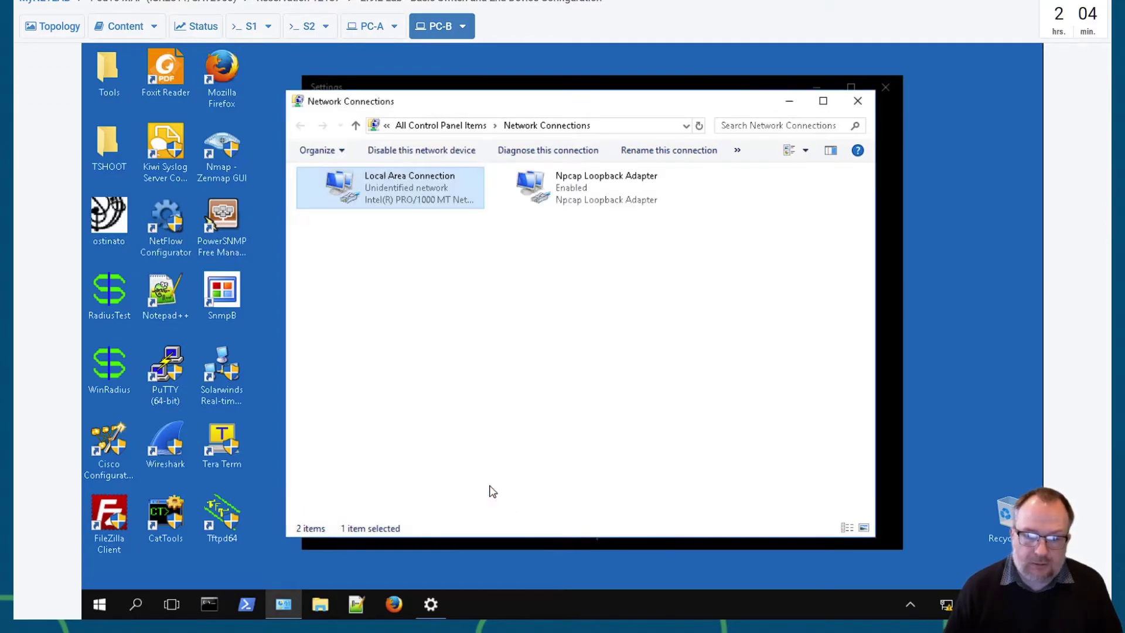
pyautogui.click(858, 101)
pyautogui.click(886, 91)
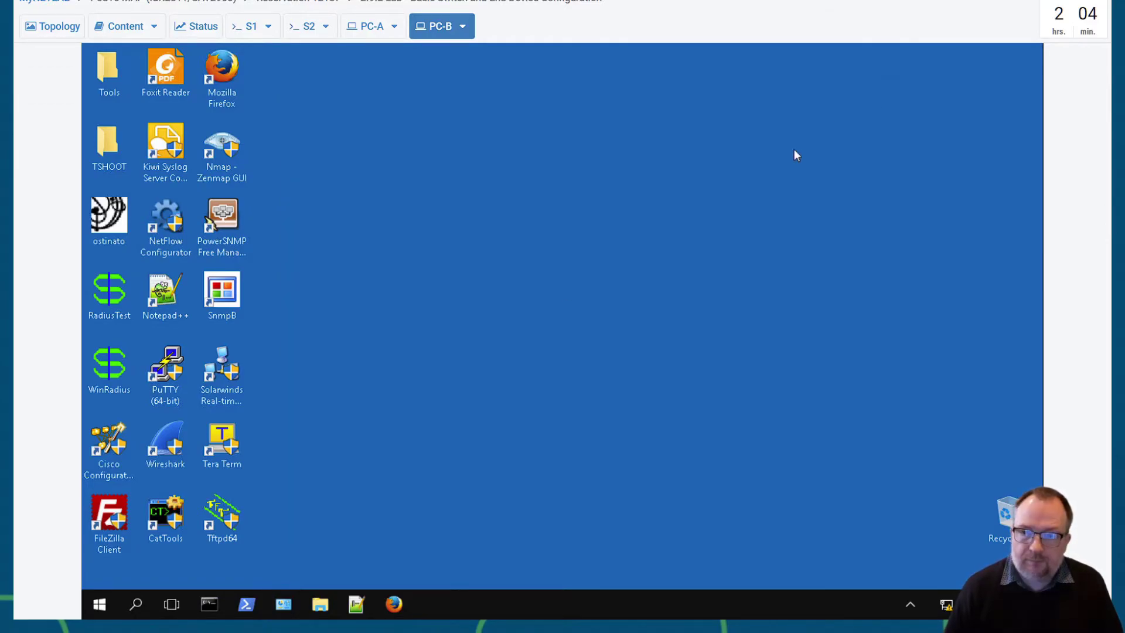
# - Run ipconfig in a PC-B Command Prompt to confirm address 192.168.1.11
pyautogui.click(209, 605)
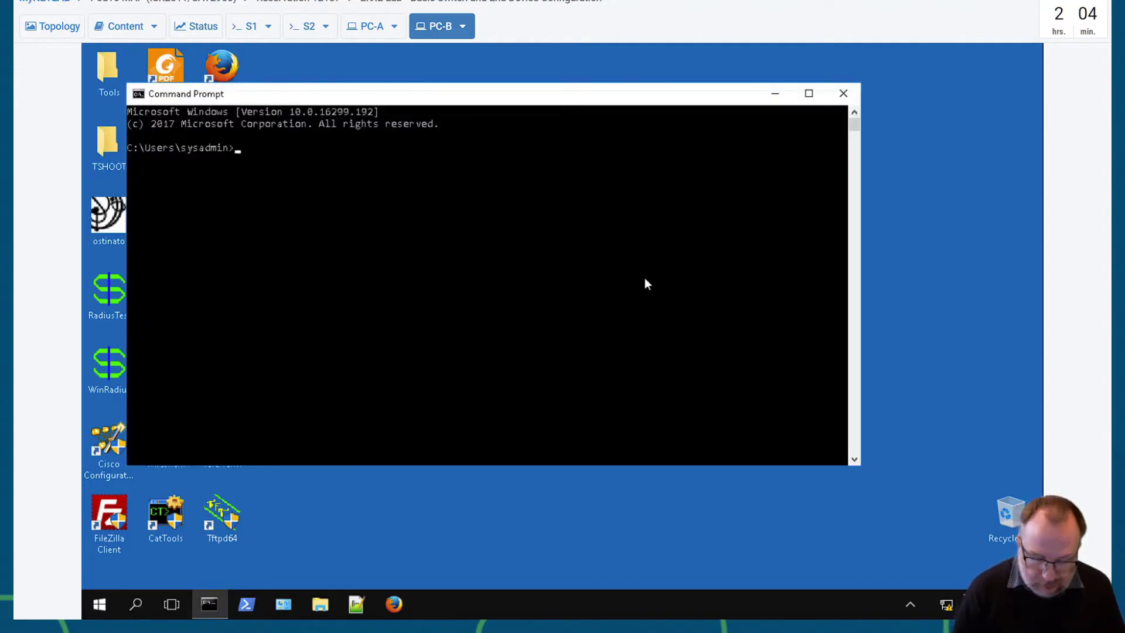
pyautogui.write('ipconfig')
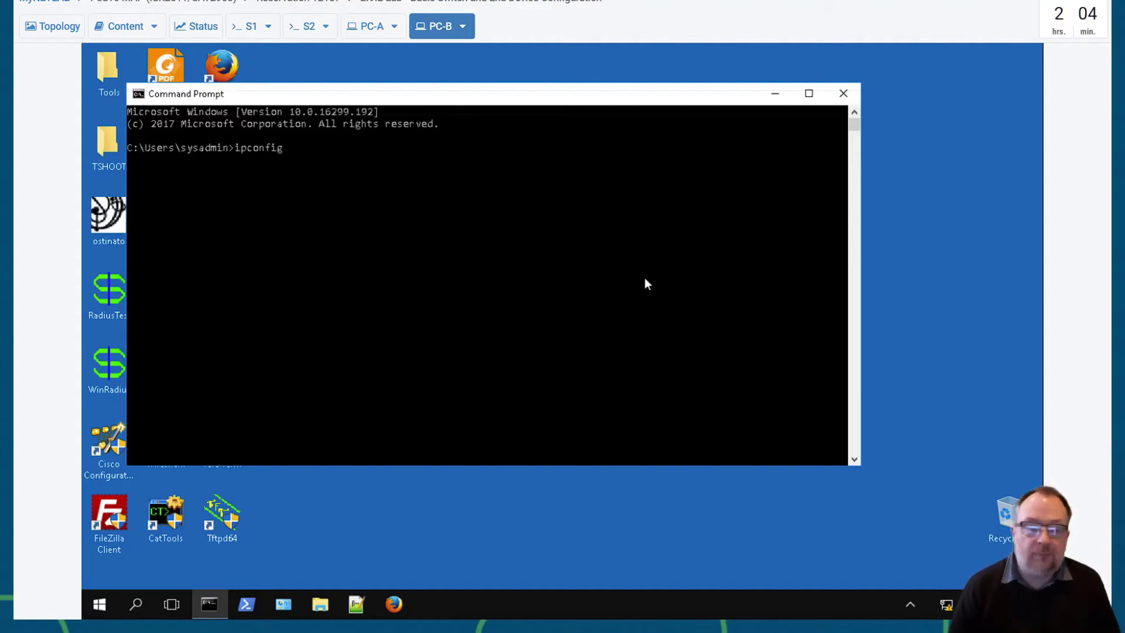
pyautogui.press('Return')
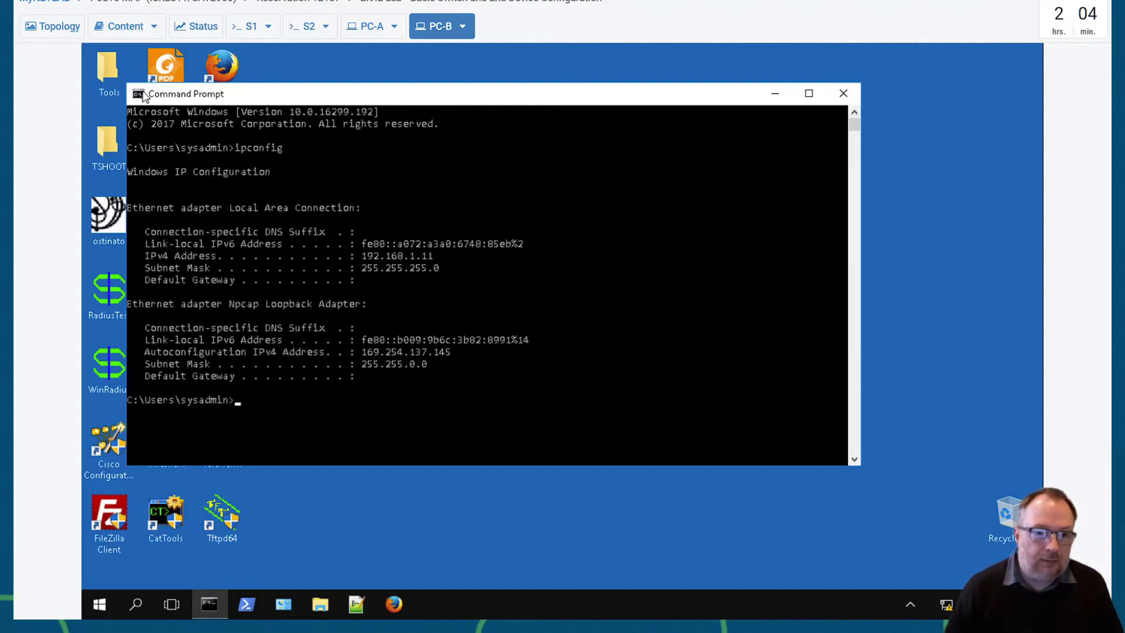
# - Set the Command Prompt font size to 20 in its Properties
pyautogui.click(139, 95)
pyautogui.moveTo(173, 212)
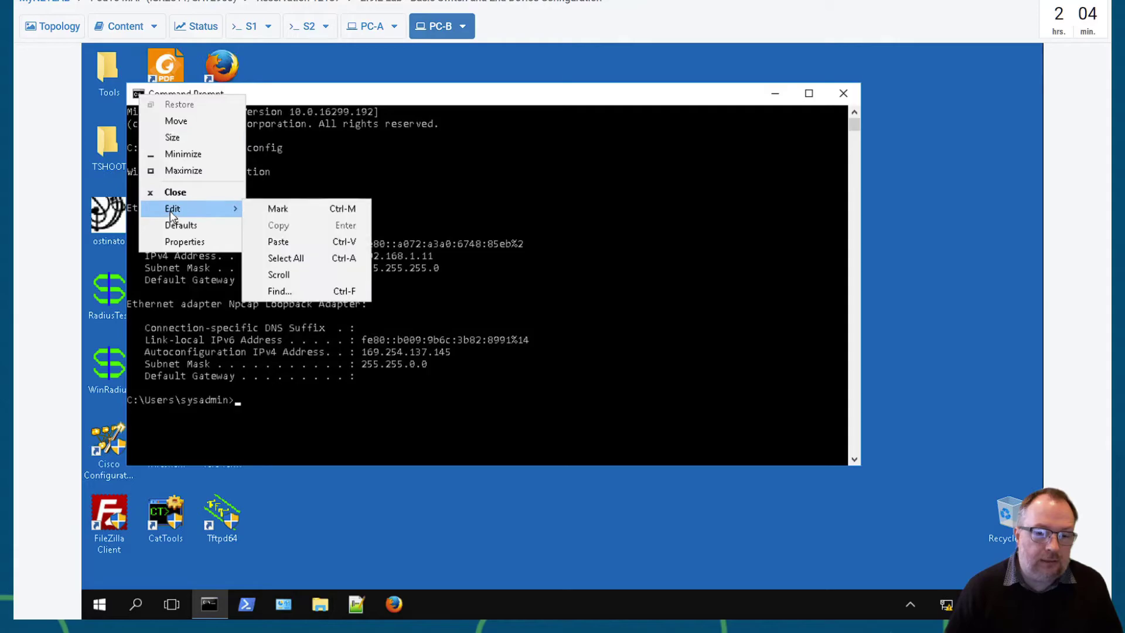
pyautogui.click(181, 242)
pyautogui.click(200, 132)
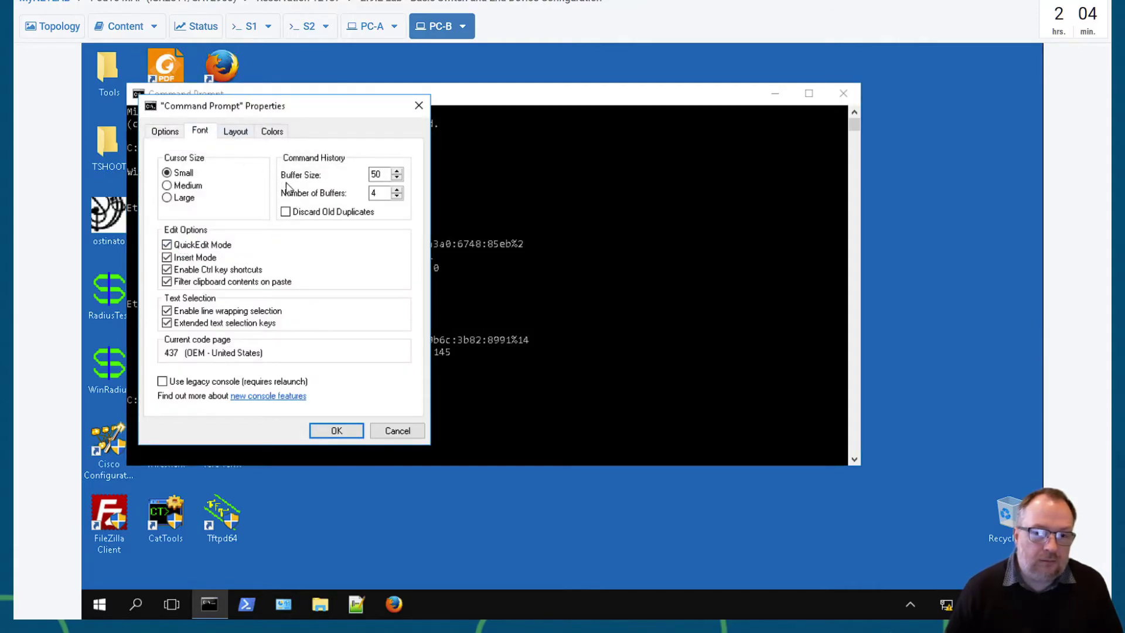
pyautogui.click(168, 201)
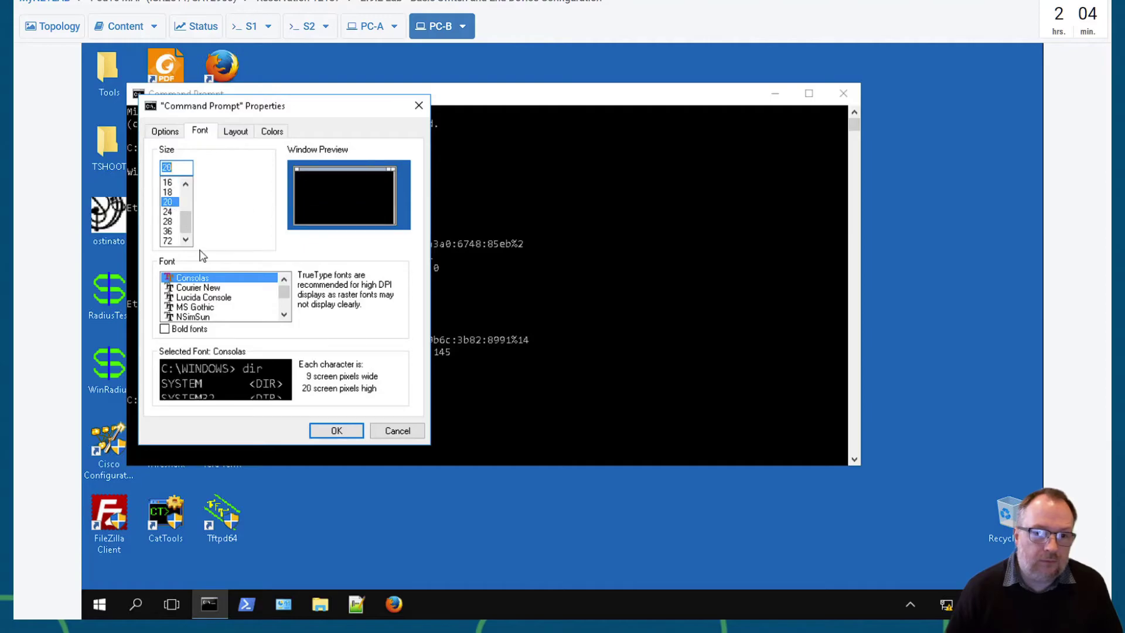
pyautogui.click(336, 431)
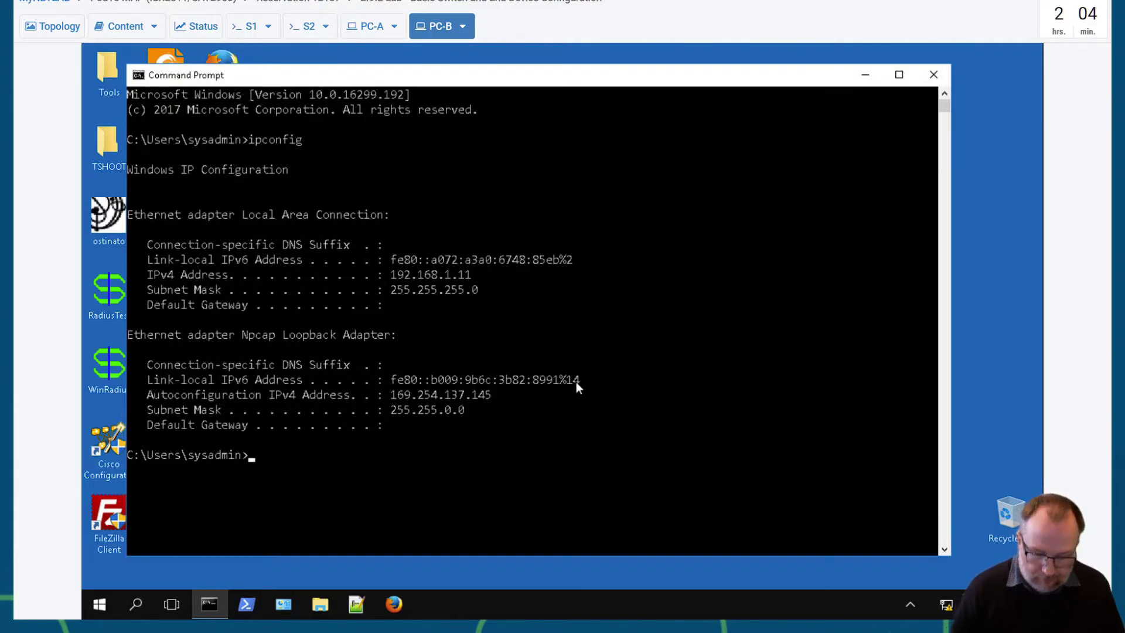
# - From PC-B, ping PC-A (192.168.1.10), S1 (192.168.1.1) and S2 (192.168.1.2)
pyautogui.write('ping')
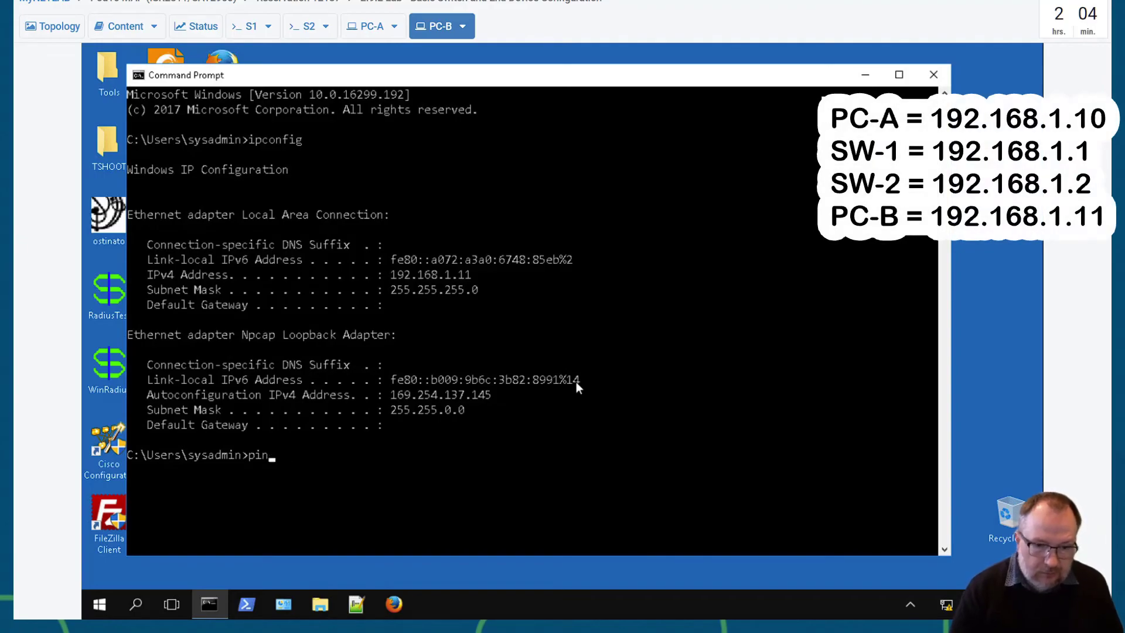
pyautogui.press('BackSpace')
pyautogui.press('BackSpace')
pyautogui.press('BackSpace')
pyautogui.write('ping')
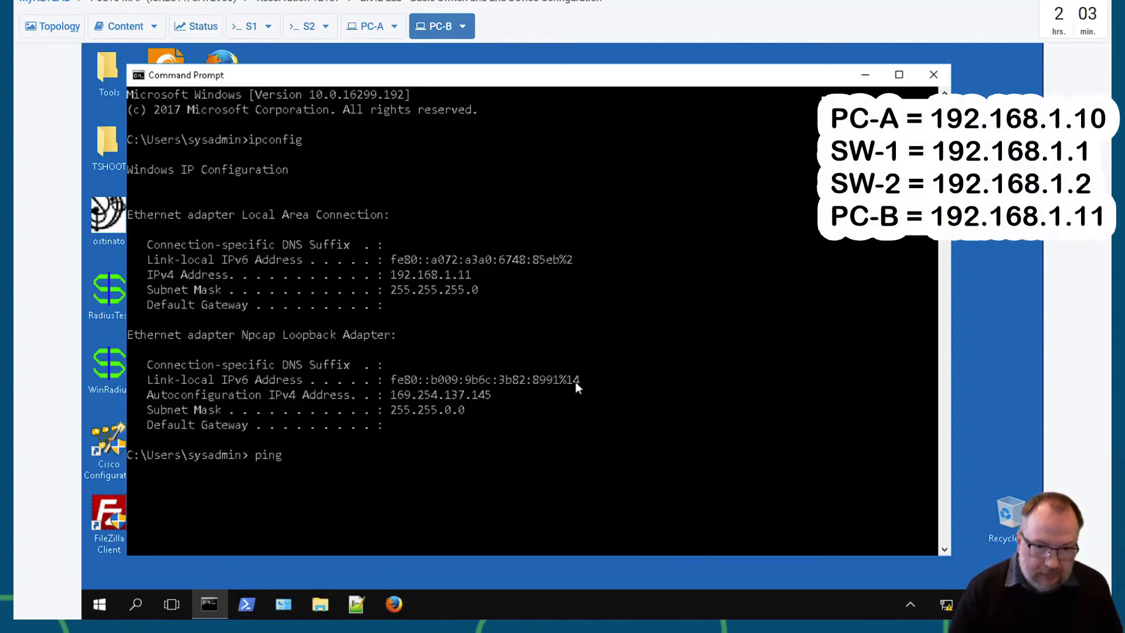
pyautogui.write(' 192.168')
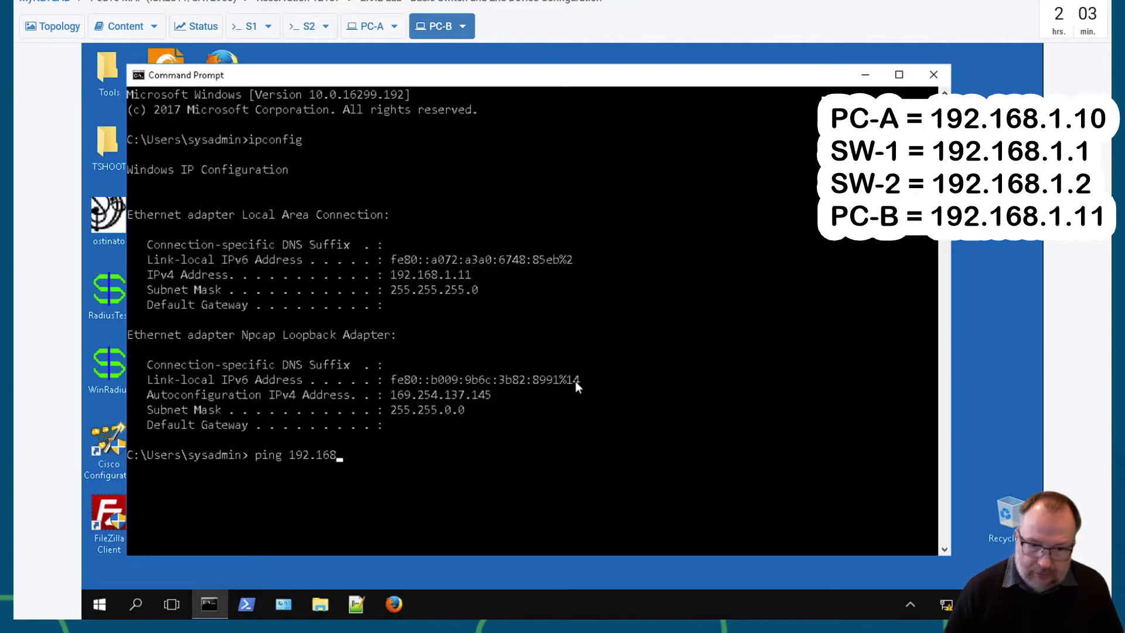
pyautogui.write('.1.10')
pyautogui.press('Return')
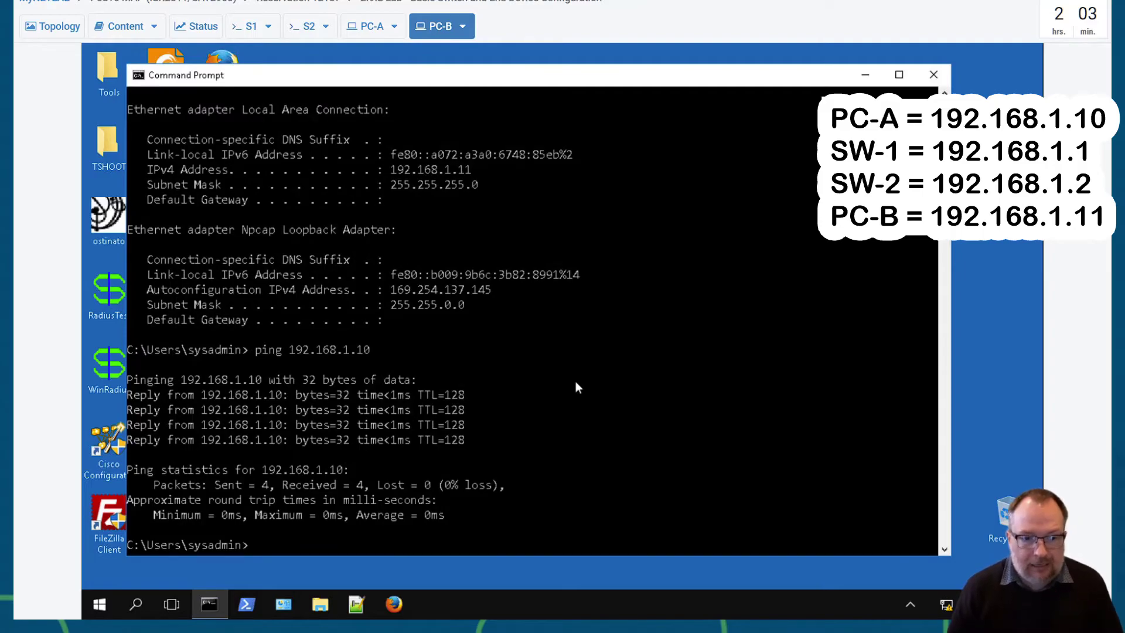
pyautogui.press('Up')
pyautogui.press('BackSpace')
pyautogui.press('BackSpace')
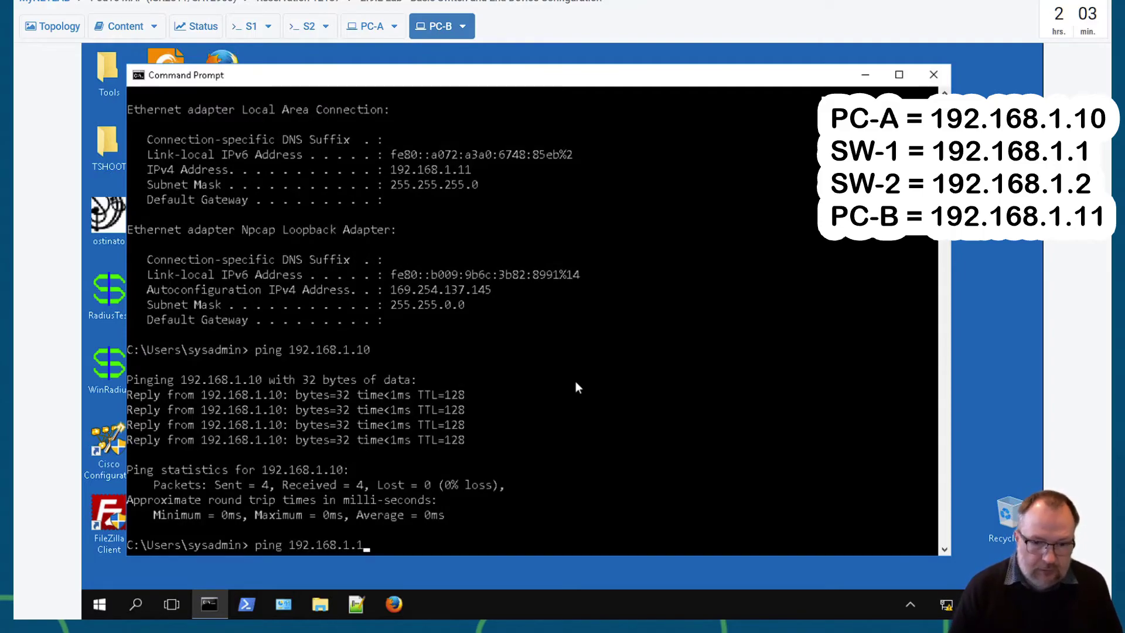
pyautogui.press('Return')
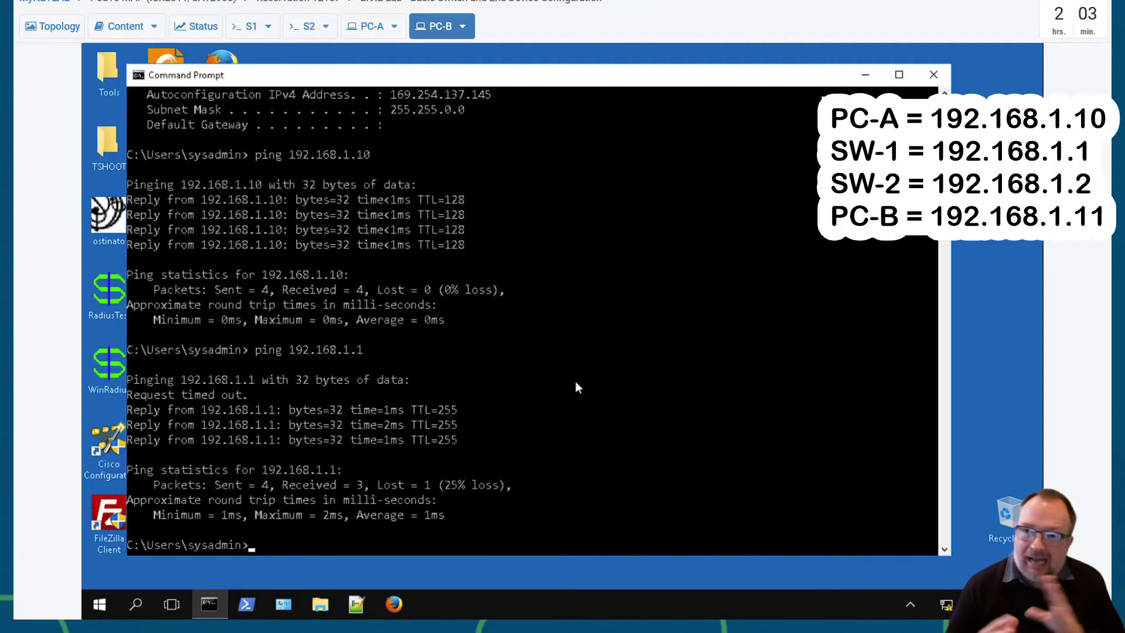
pyautogui.press('Up')
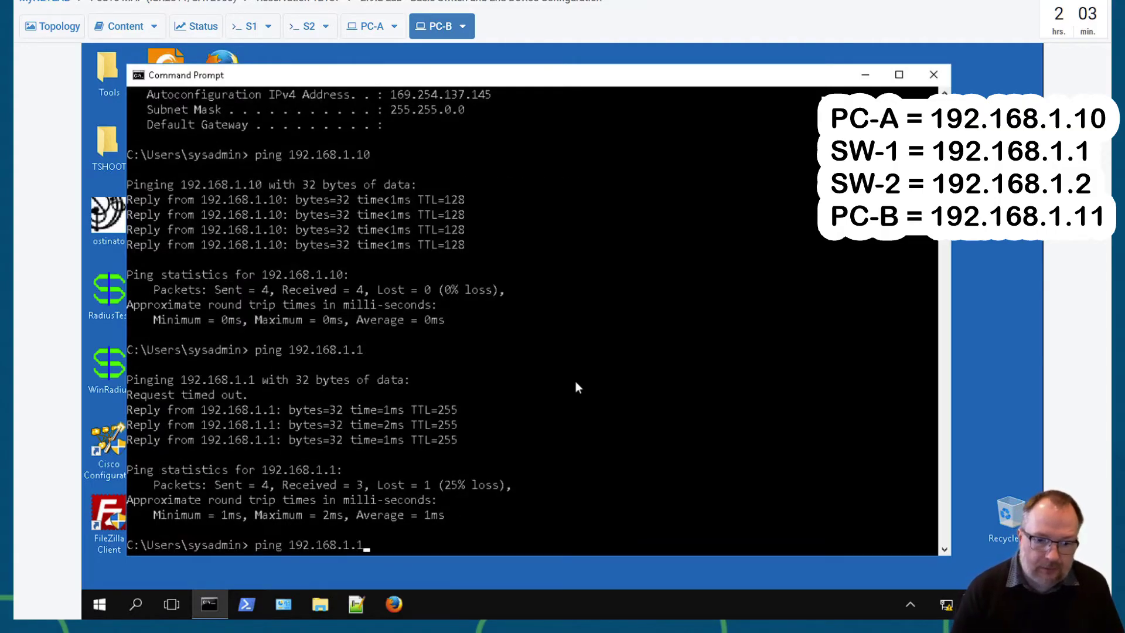
pyautogui.write('2')
pyautogui.press('Return')
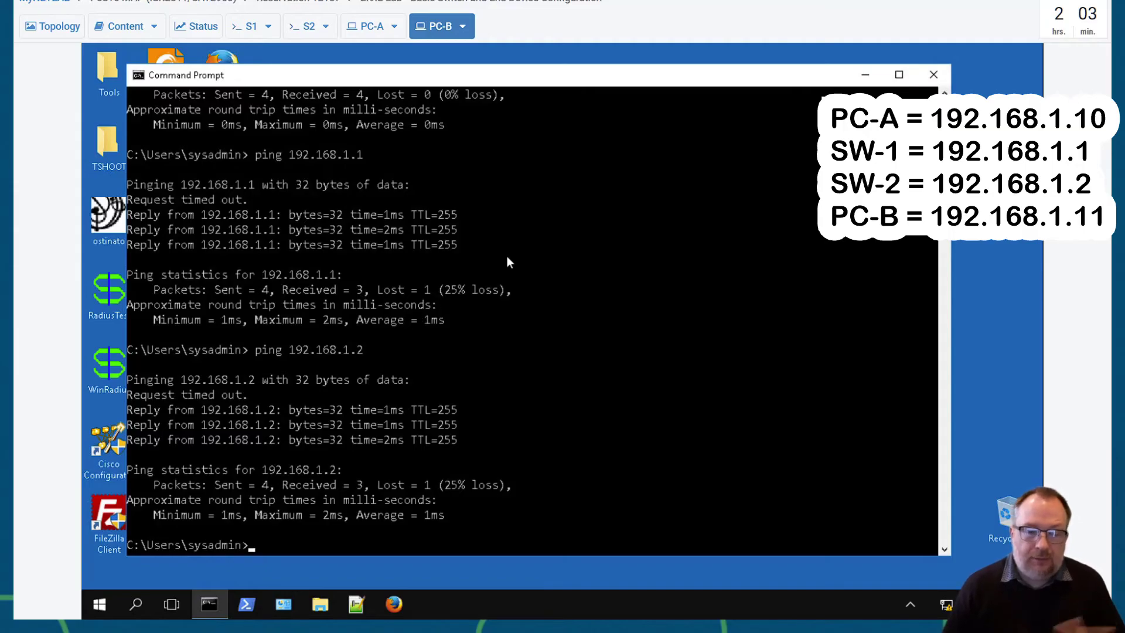
# - Close PC-B's command prompt and, on S1's console, ping PC-A at 192.168.1.10
pyautogui.click(934, 74)
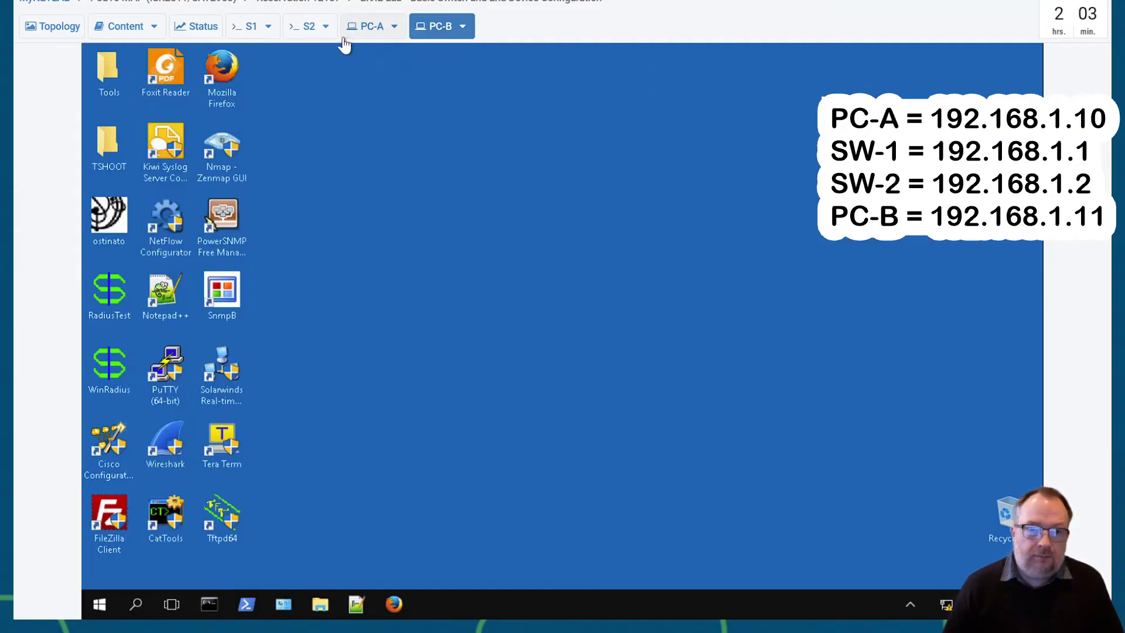
pyautogui.click(248, 27)
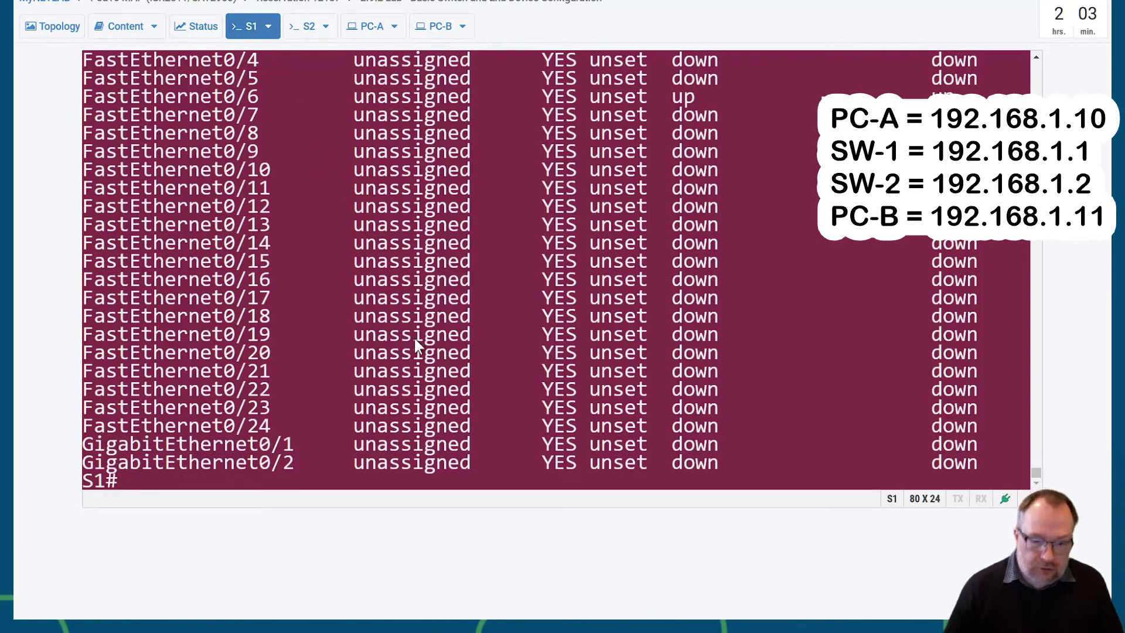
pyautogui.press('Return')
pyautogui.press('Return')
pyautogui.press('Return')
pyautogui.press('Return')
pyautogui.write('pin')
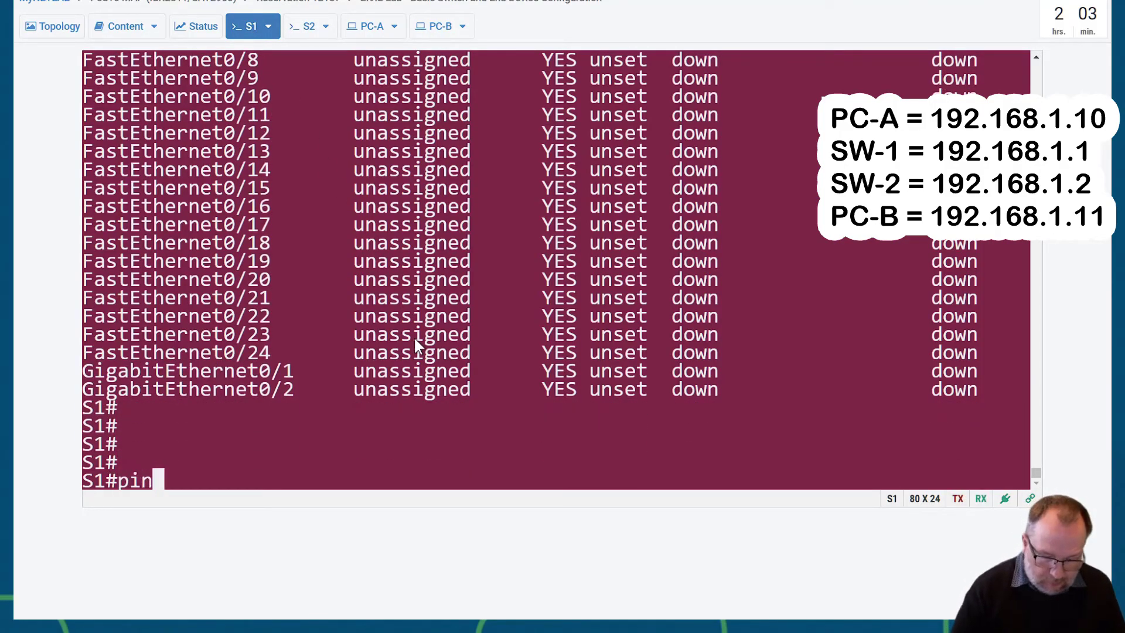
pyautogui.write('g 192.168.1.10')
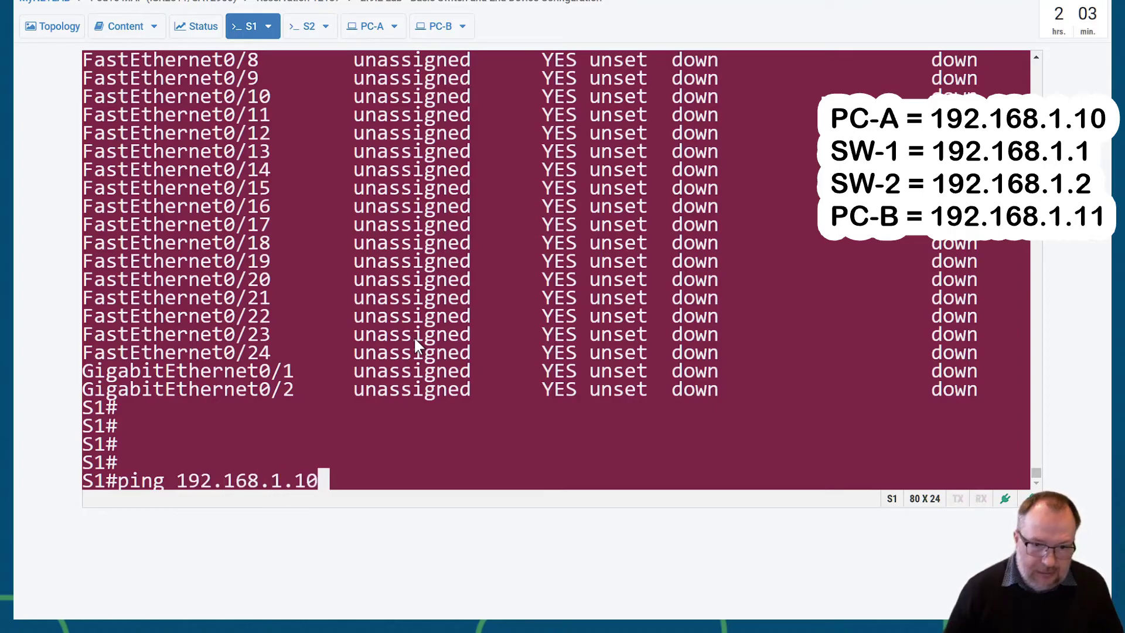
pyautogui.press('Return')
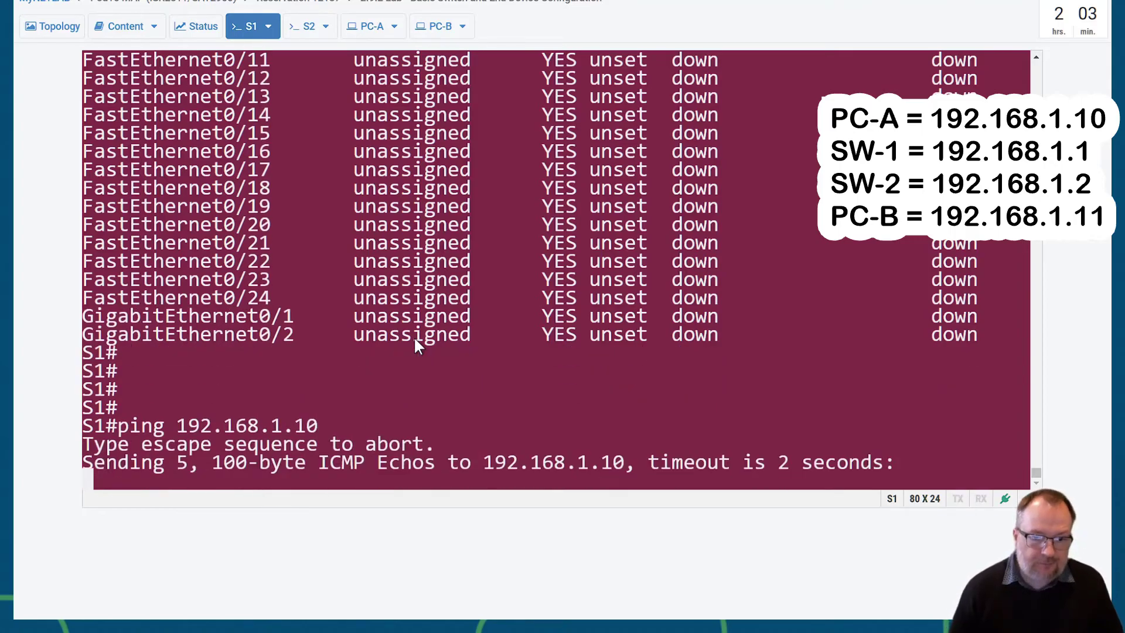
# - From S1, ping PC-B at 192.168.1.11 and S2 at 192.168.1.2
pyautogui.press('Up')
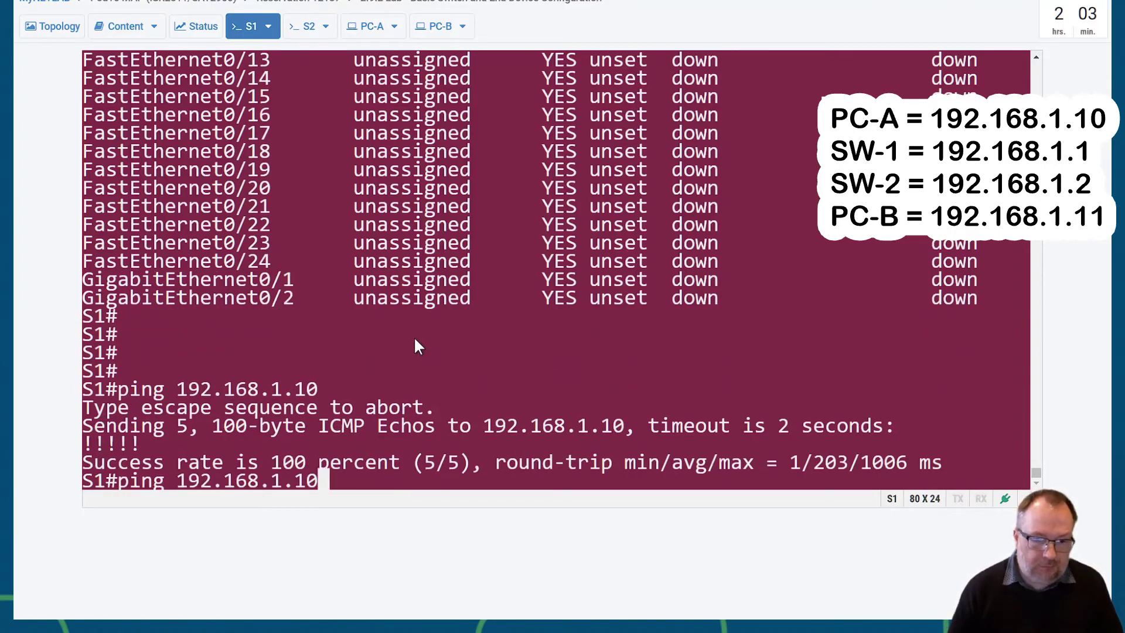
pyautogui.press('BackSpace')
pyautogui.write('1')
pyautogui.press('Return')
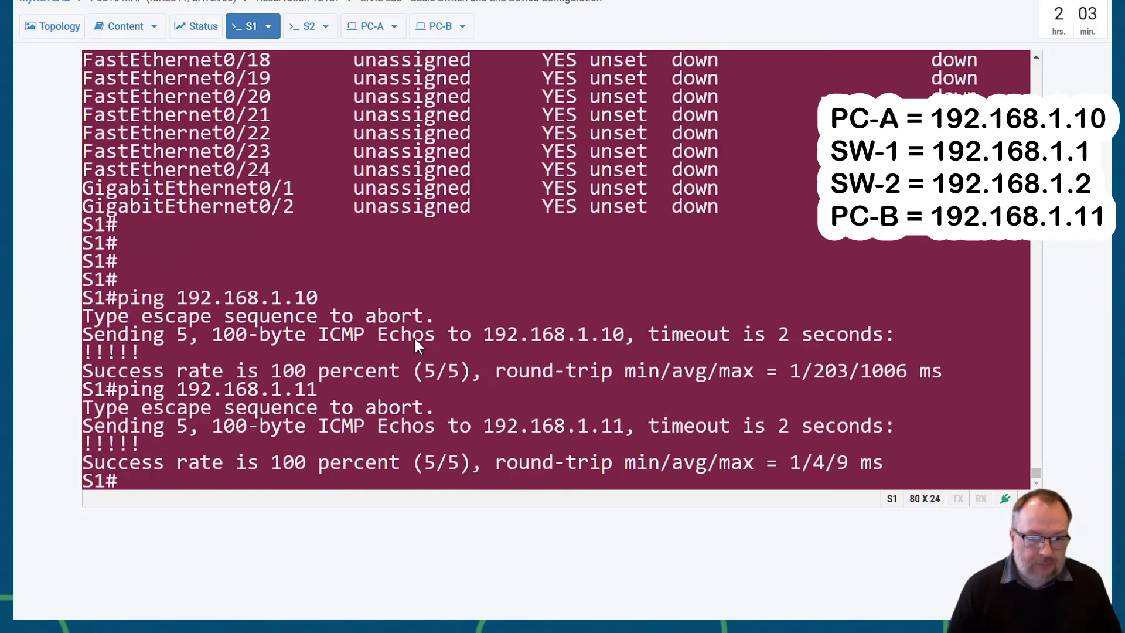
pyautogui.press('Up')
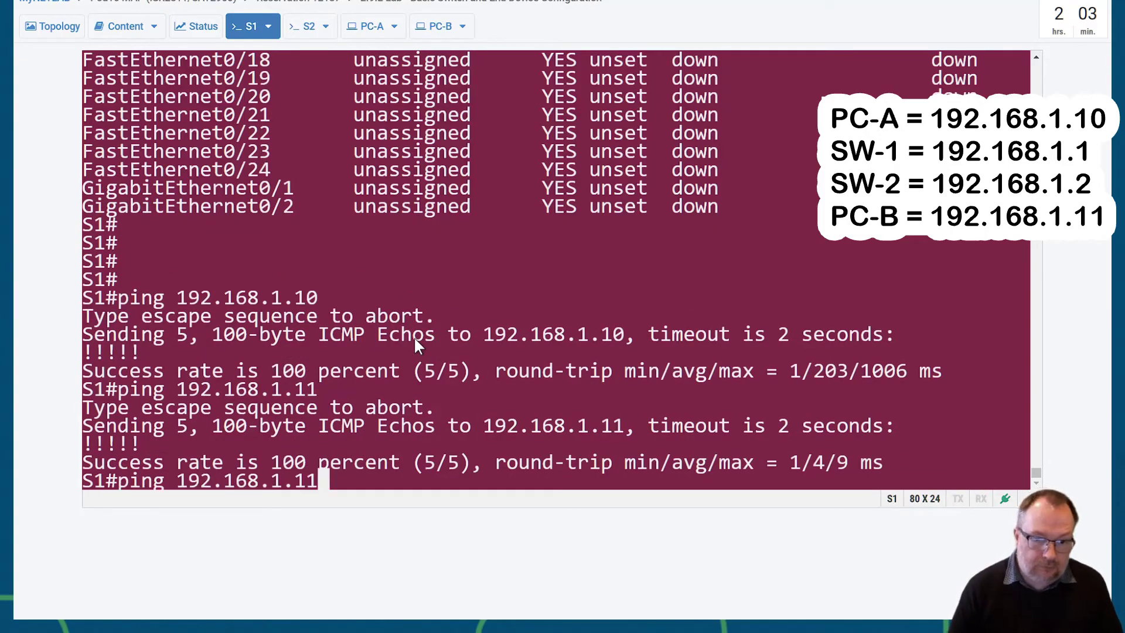
pyautogui.press('BackSpace')
pyautogui.press('BackSpace')
pyautogui.write('2')
pyautogui.press('Return')
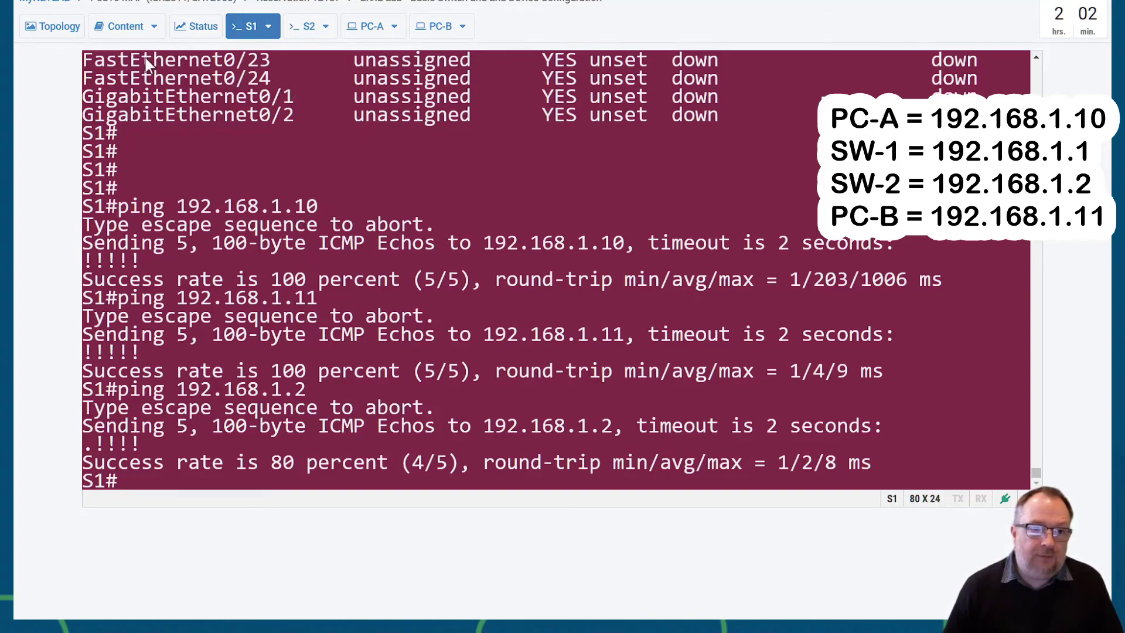
# - Display the Topology diagram showing S1, S2, PC-A and PC-B
pyautogui.click(52, 29)
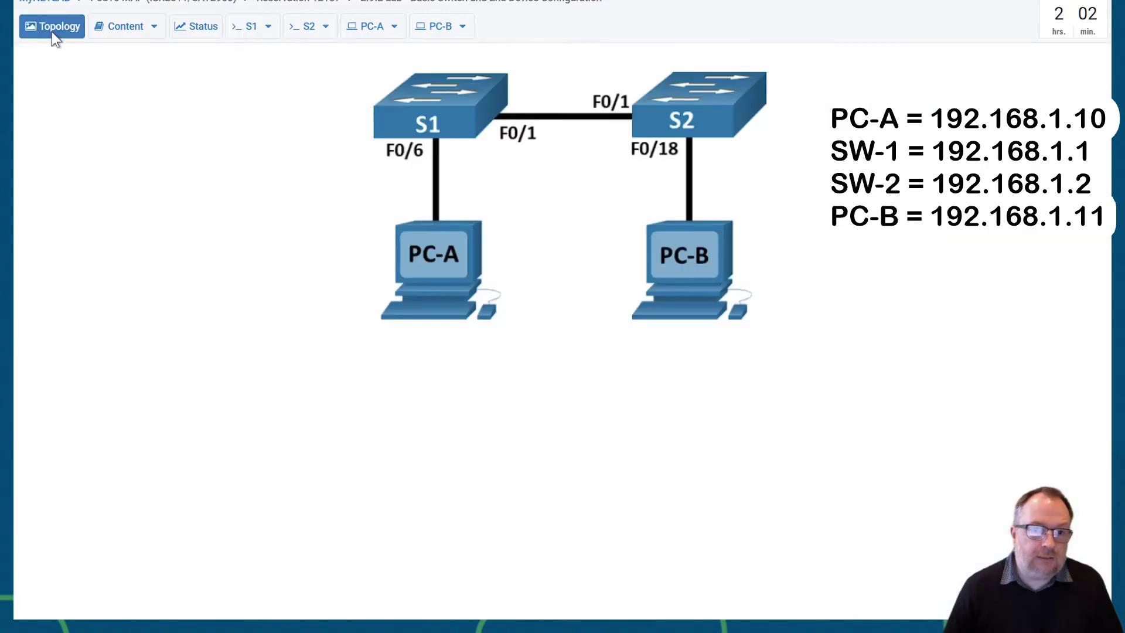